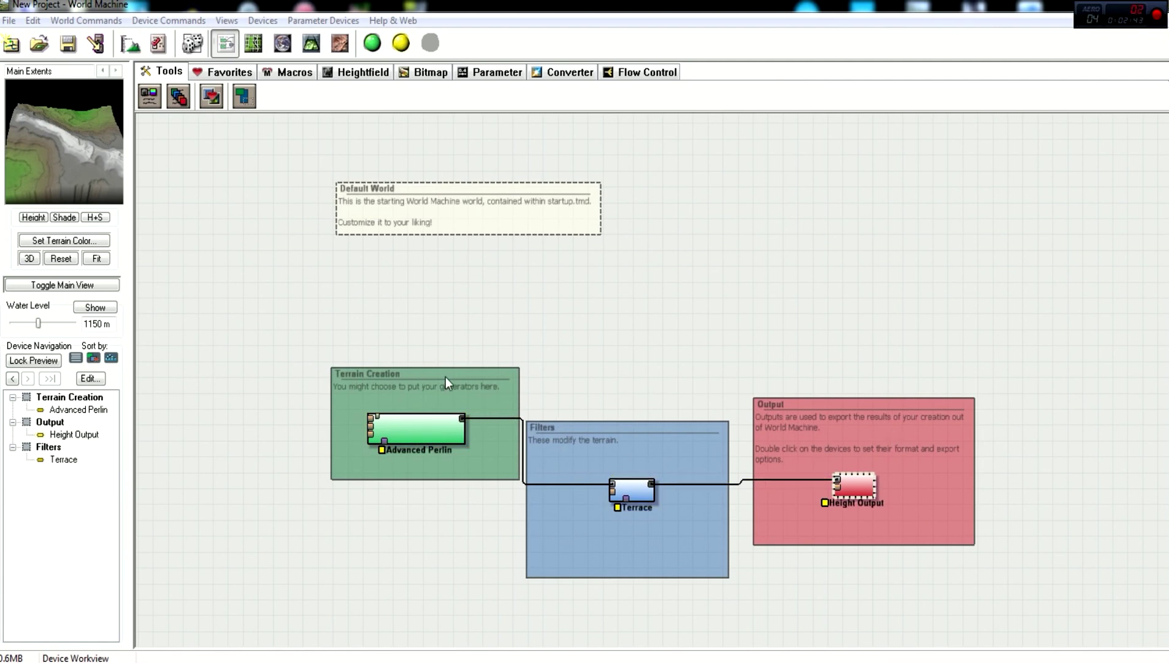
- Line up the Terrain Creation, Filters and Output groups side by side in one row with aligned top edges
{"action": "left_click", "coordinate": [578, 394]}
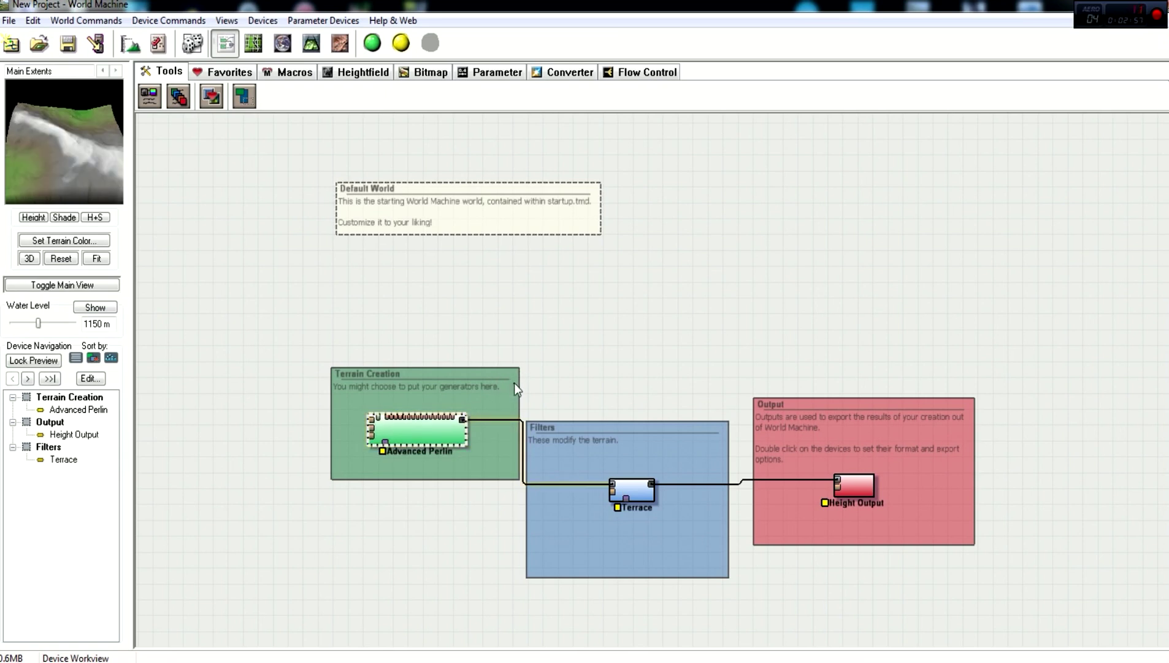
{"action": "mouse_move", "coordinate": [512, 373]}
{"action": "left_mouse_down"}
{"action": "mouse_move", "coordinate": [478, 386]}
{"action": "mouse_move", "coordinate": [495, 366]}
{"action": "left_mouse_up"}
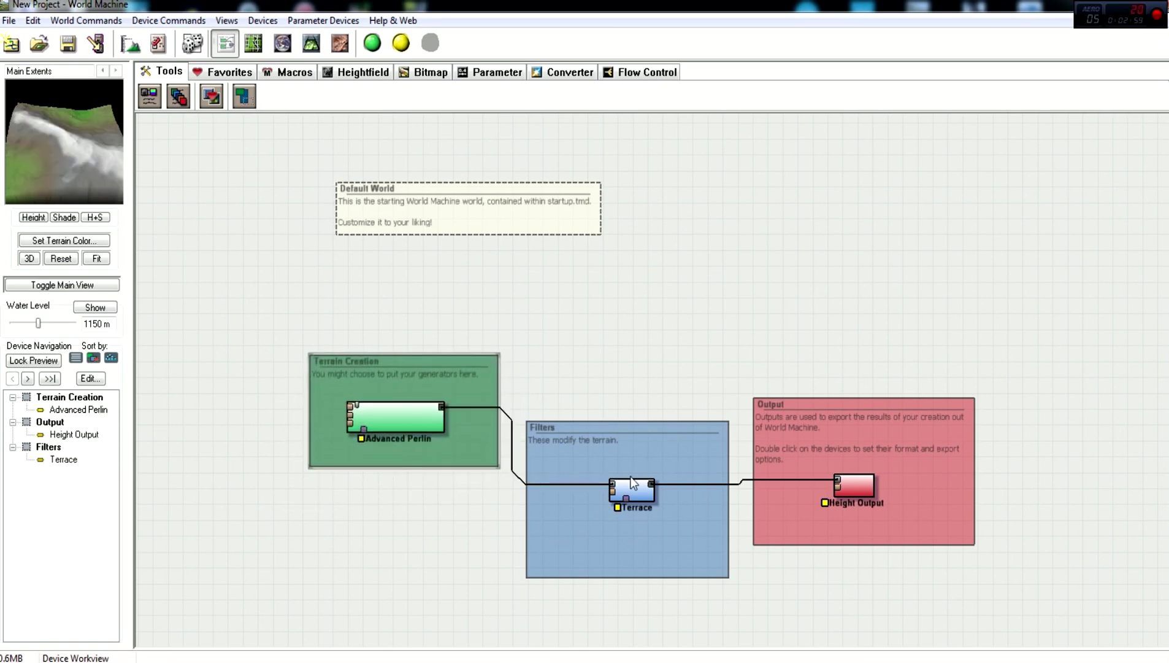
{"action": "left_click", "coordinate": [707, 423]}
{"action": "left_click_drag", "start_coordinate": [723, 427], "coordinate": [712, 362]}
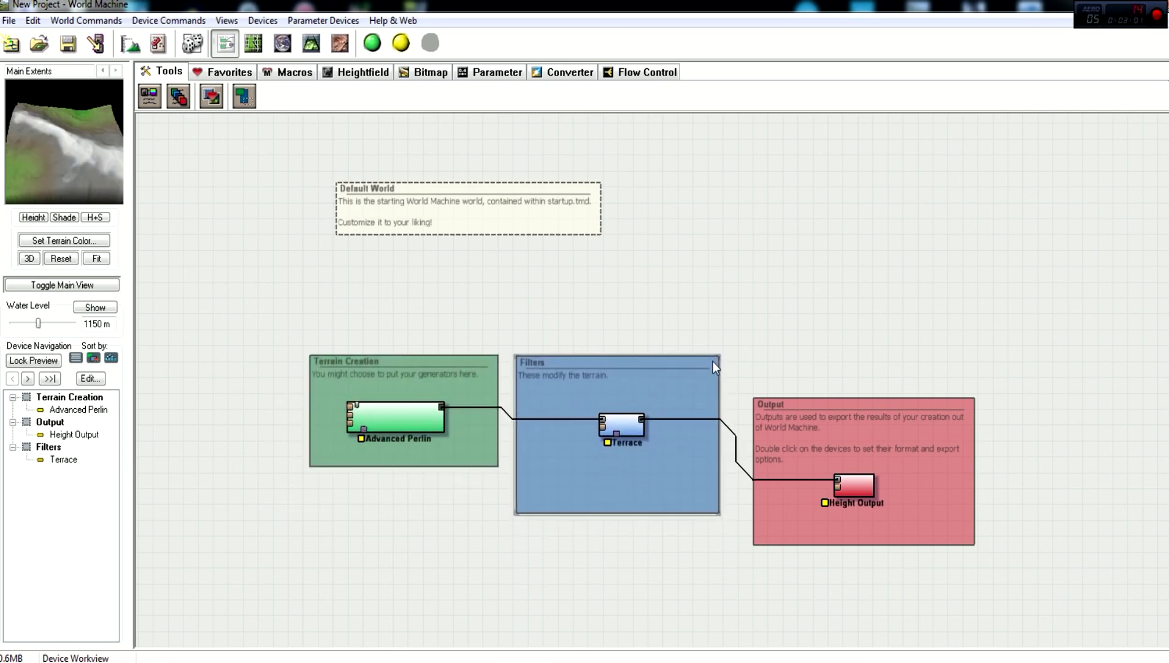
{"action": "left_click_drag", "start_coordinate": [924, 418], "coordinate": [900, 369]}
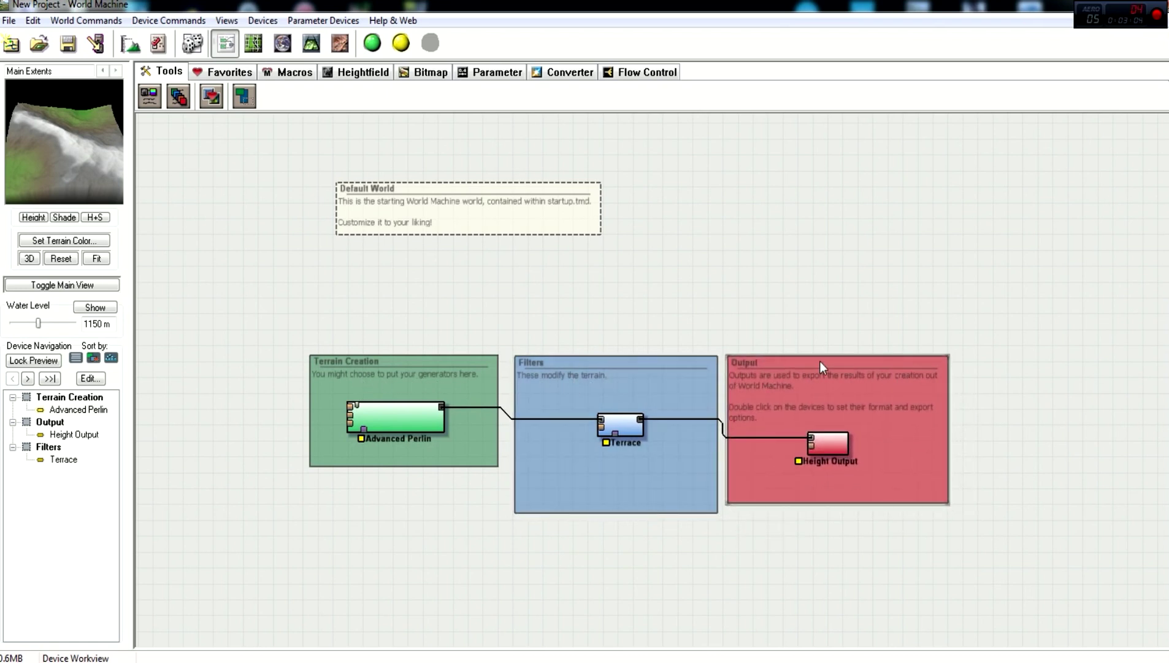
{"action": "left_click_drag", "start_coordinate": [821, 363], "coordinate": [835, 363]}
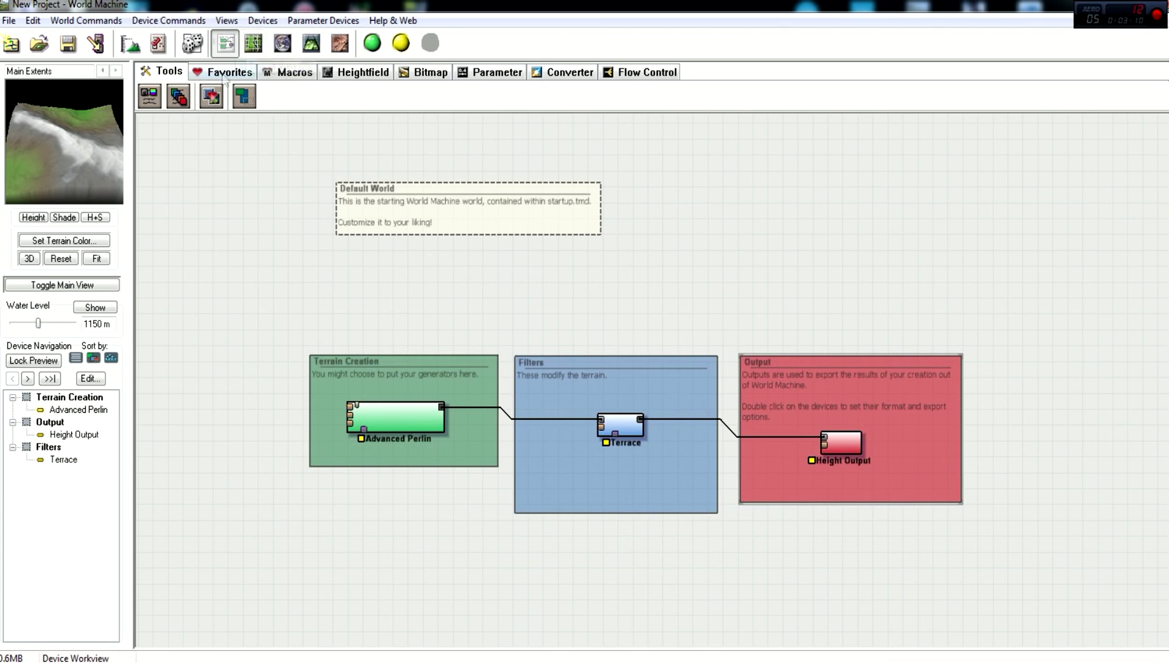
- Review the Main Extents build resolution in the project world parameters and accept the settings
{"action": "left_click", "coordinate": [408, 430]}
{"action": "left_click", "coordinate": [75, 23]}
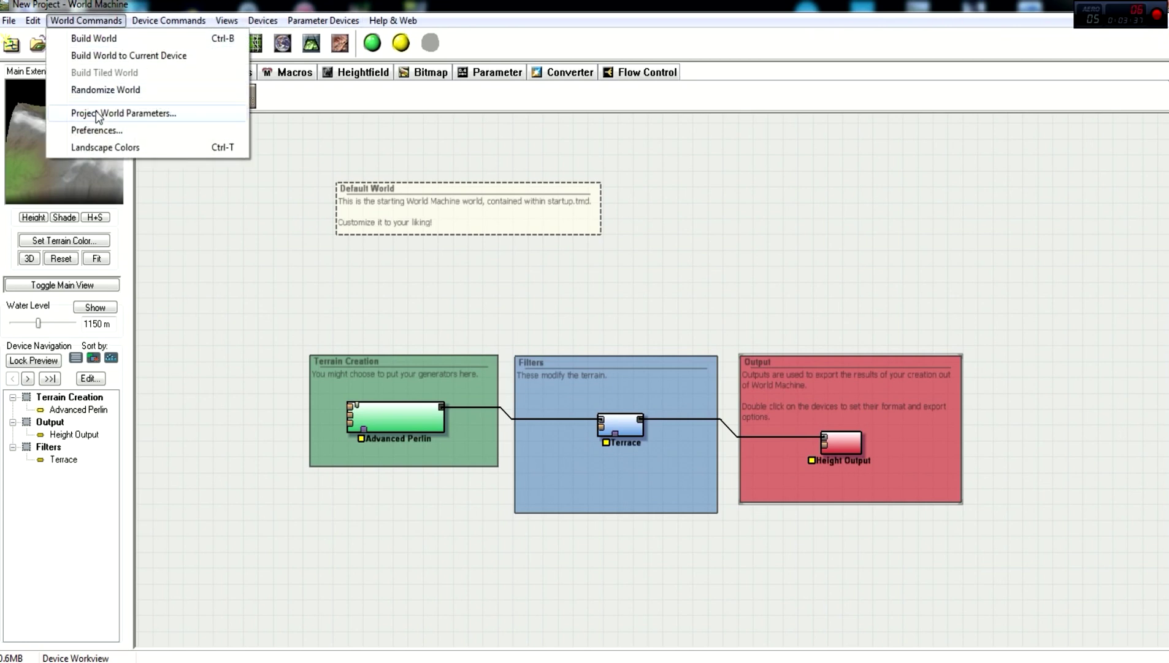
{"action": "left_click", "coordinate": [98, 114]}
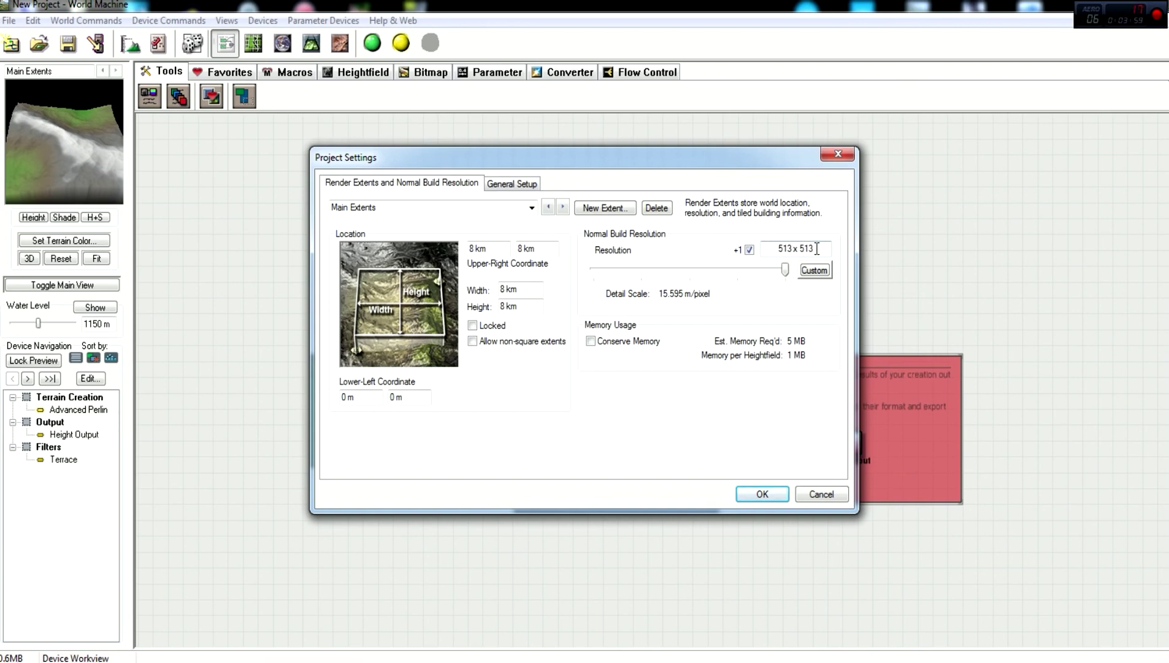
{"action": "left_click", "coordinate": [750, 249]}
{"action": "left_click", "coordinate": [629, 409]}
{"action": "left_click", "coordinate": [745, 494]}
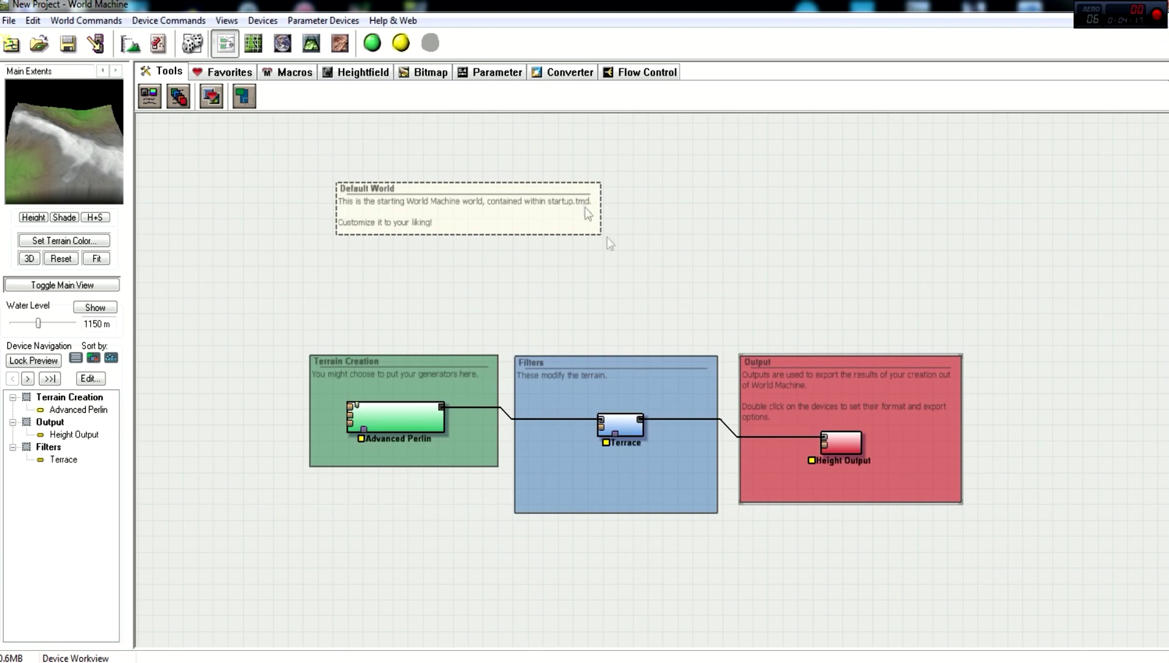
- Align the Height Output and Advanced Perlin devices with the Terrace device so the connections run straight
{"action": "left_click_drag", "start_coordinate": [842, 445], "coordinate": [840, 425]}
{"action": "left_click_drag", "start_coordinate": [405, 416], "coordinate": [405, 428]}
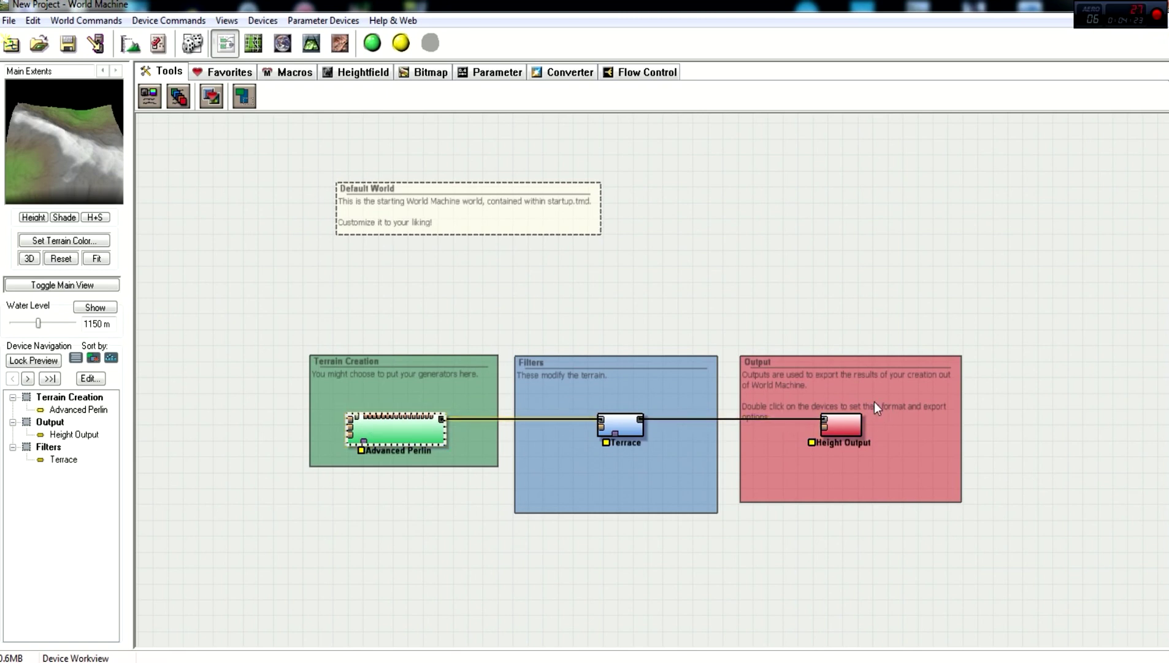
- Set the Height Output device's file format to RAW16 and write output.r16 to disk
{"action": "left_click", "coordinate": [846, 423]}
{"action": "double_click", "coordinate": [847, 423]}
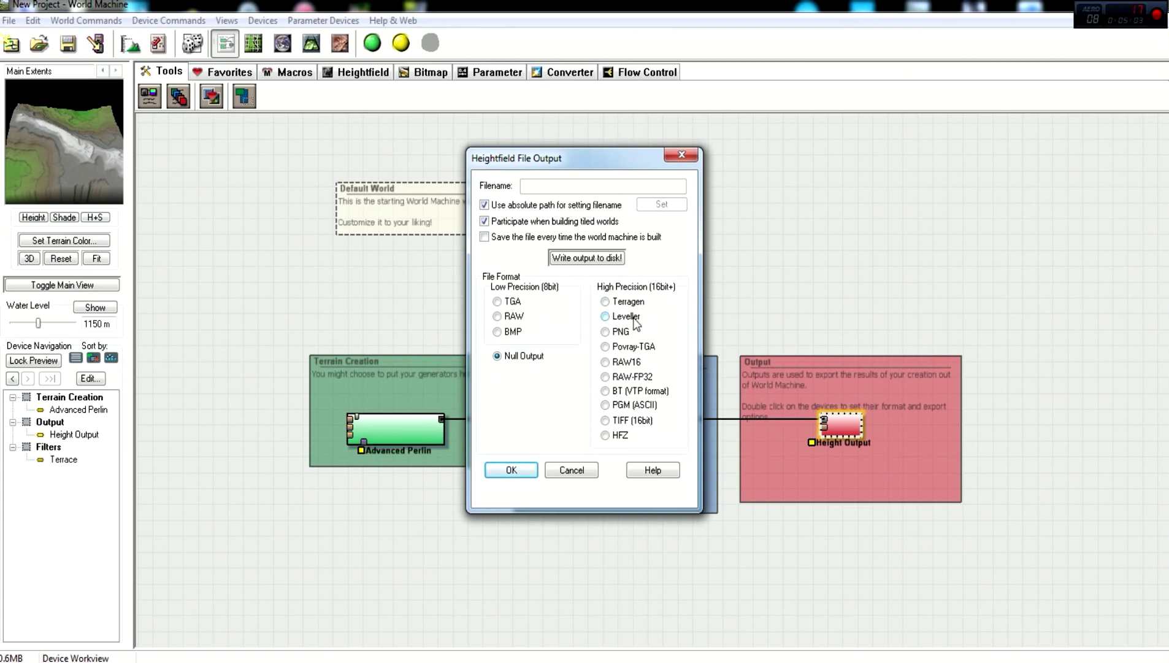
{"action": "left_click", "coordinate": [627, 361]}
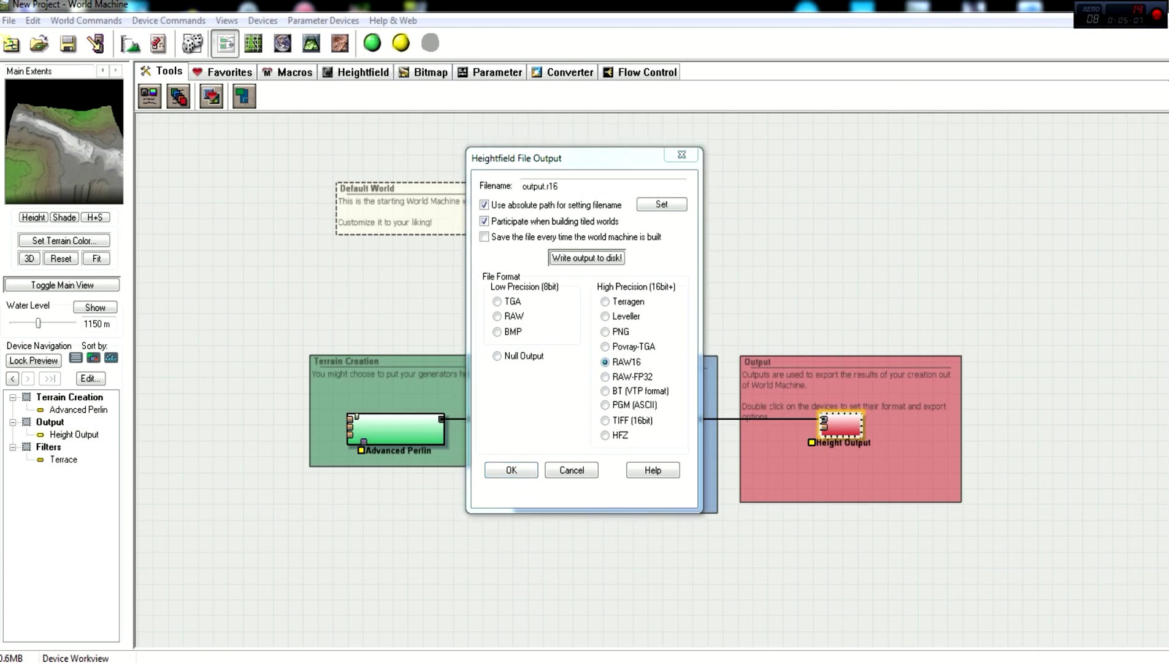
{"action": "left_click", "coordinate": [618, 471]}
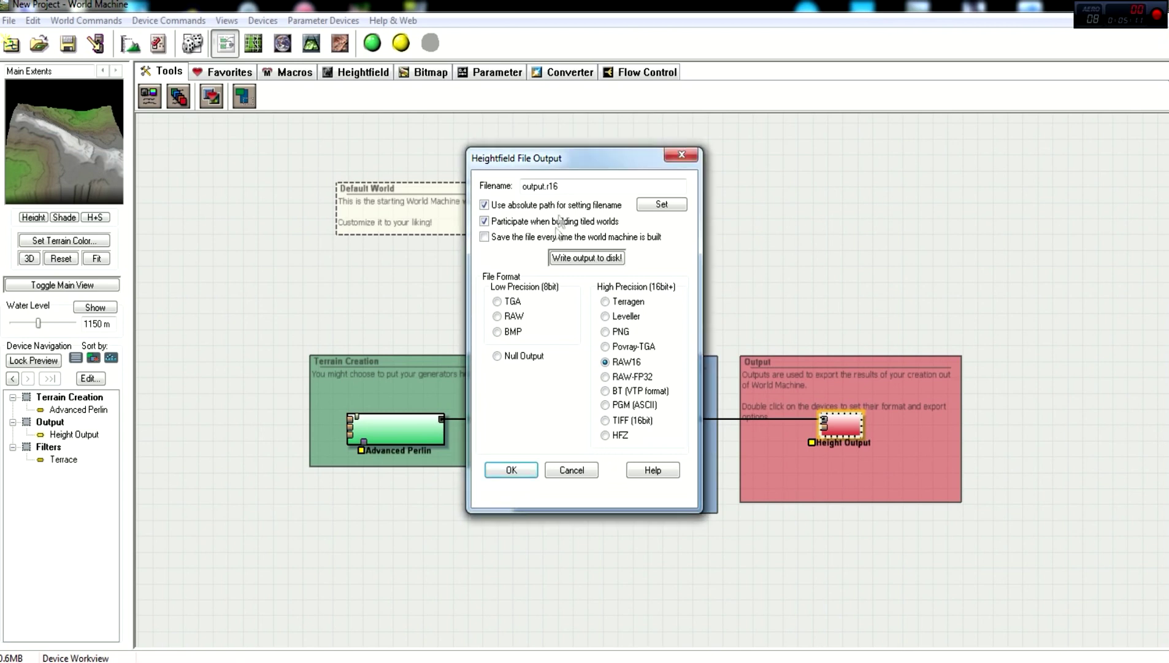
{"action": "left_click", "coordinate": [585, 258]}
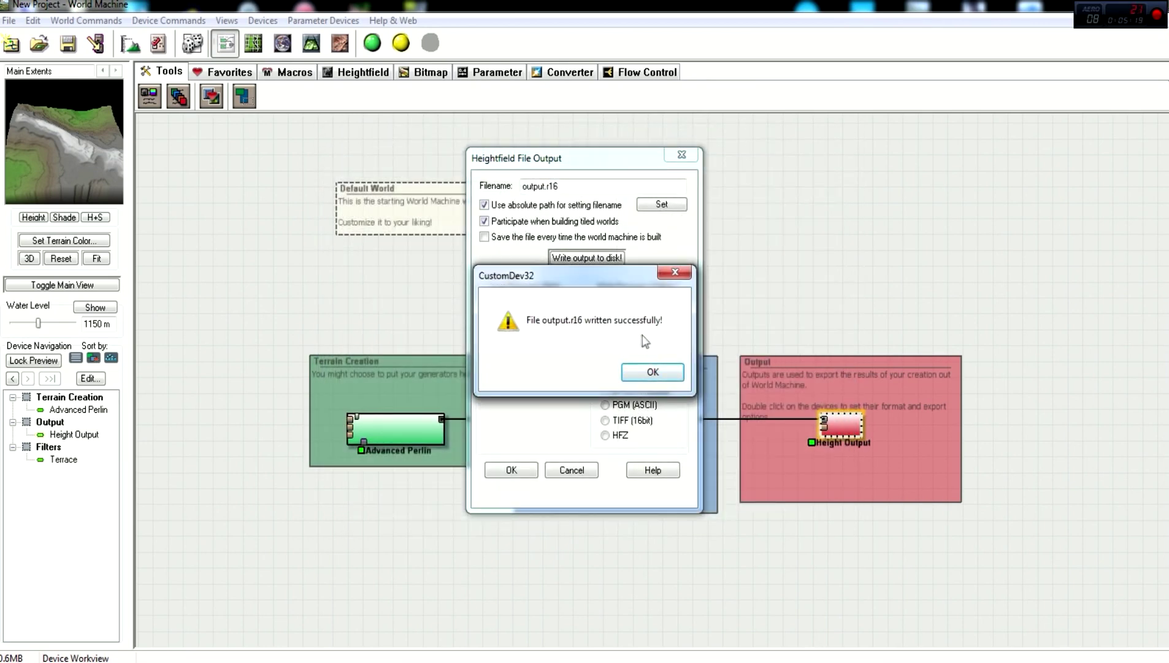
{"action": "left_click", "coordinate": [653, 373]}
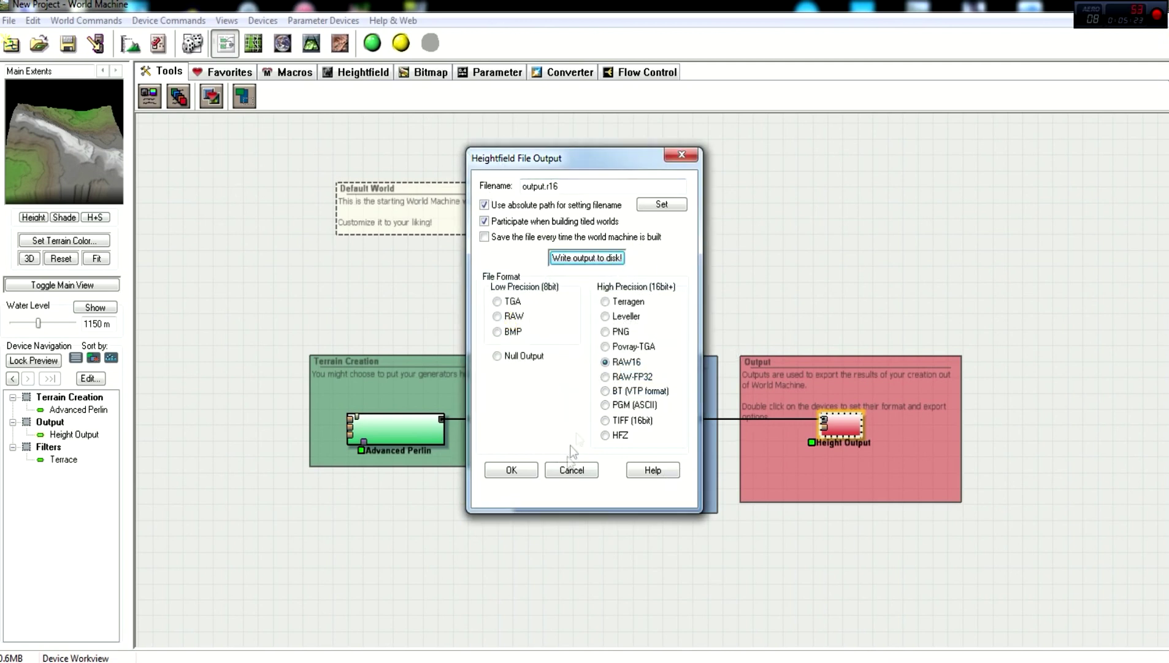
{"action": "left_click", "coordinate": [513, 470]}
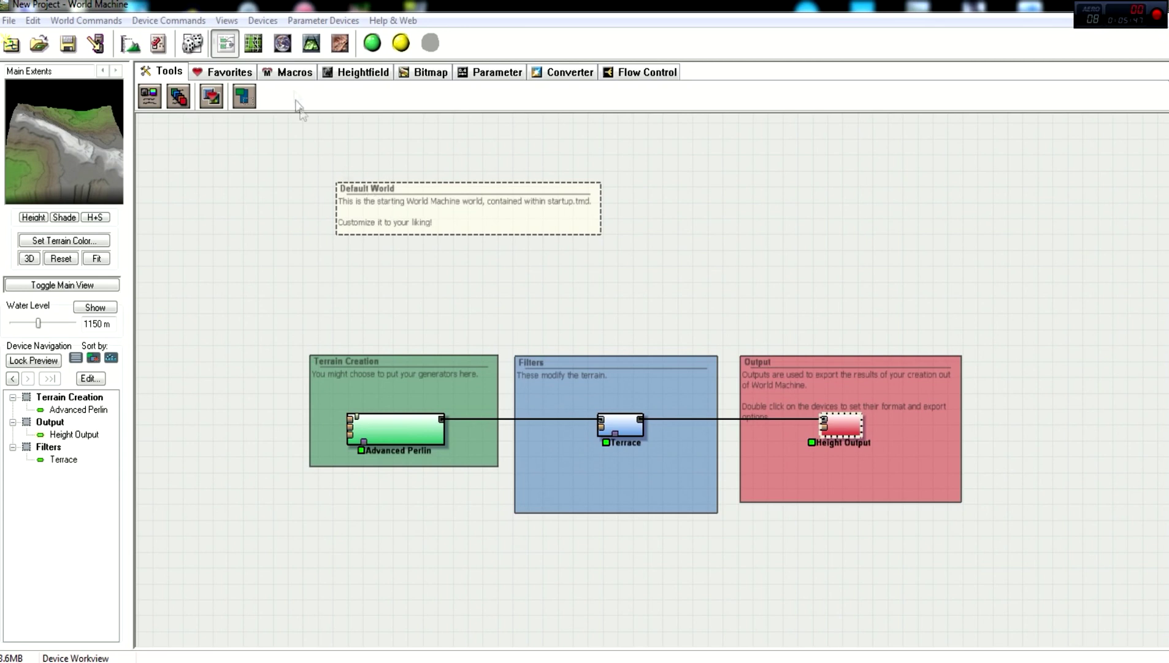
- Add a Bitmap Output device to the Output group, directly below Height Output
{"action": "left_click", "coordinate": [268, 25]}
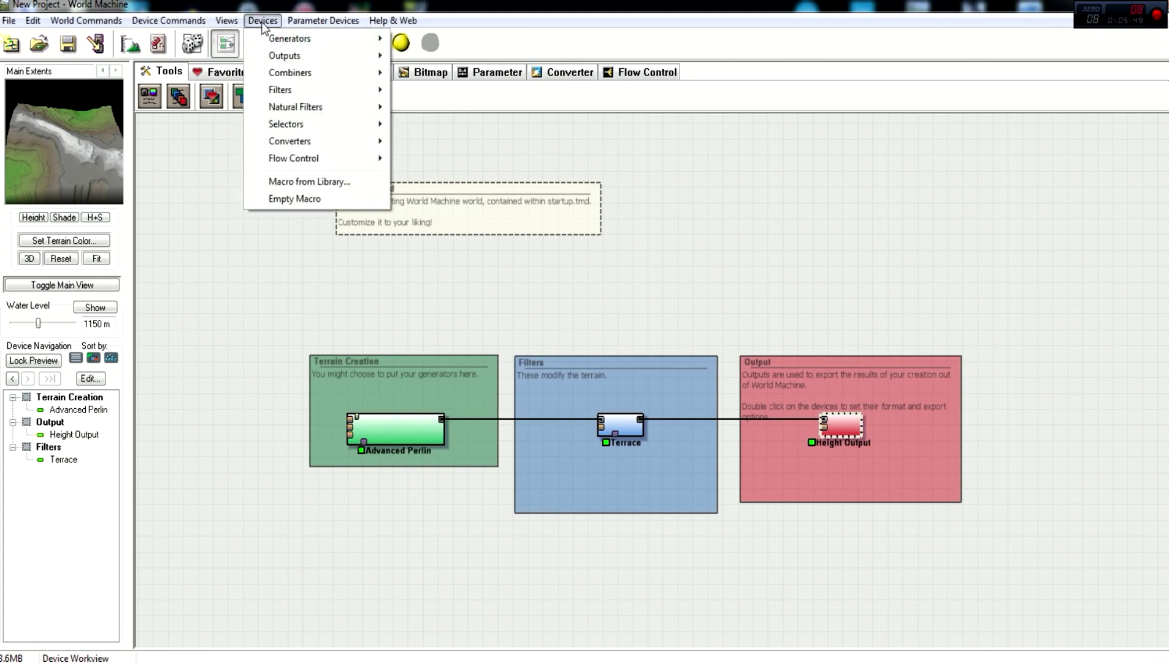
{"action": "mouse_move", "coordinate": [334, 61]}
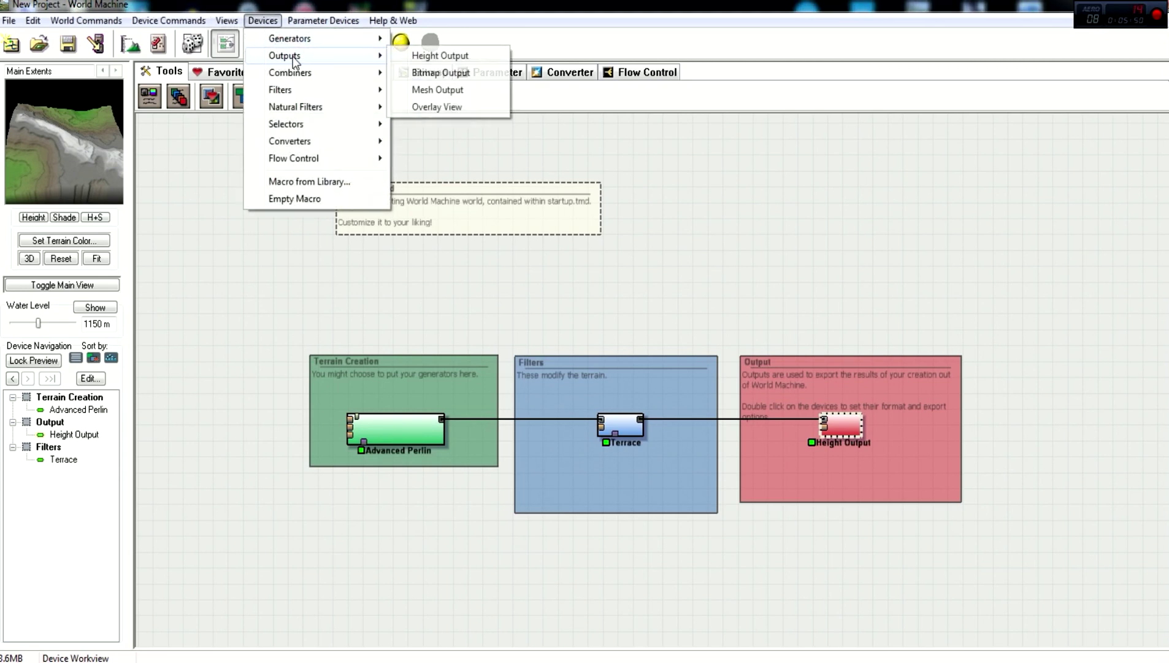
{"action": "left_click", "coordinate": [441, 72]}
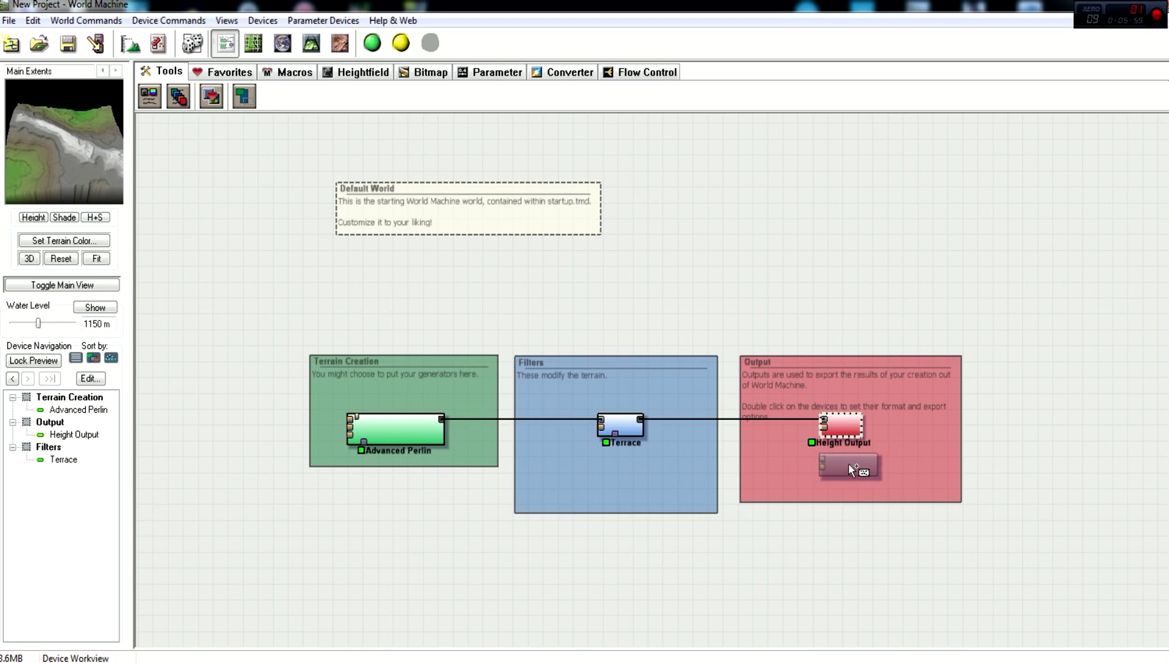
{"action": "left_click", "coordinate": [848, 464]}
{"action": "right_click", "coordinate": [933, 421]}
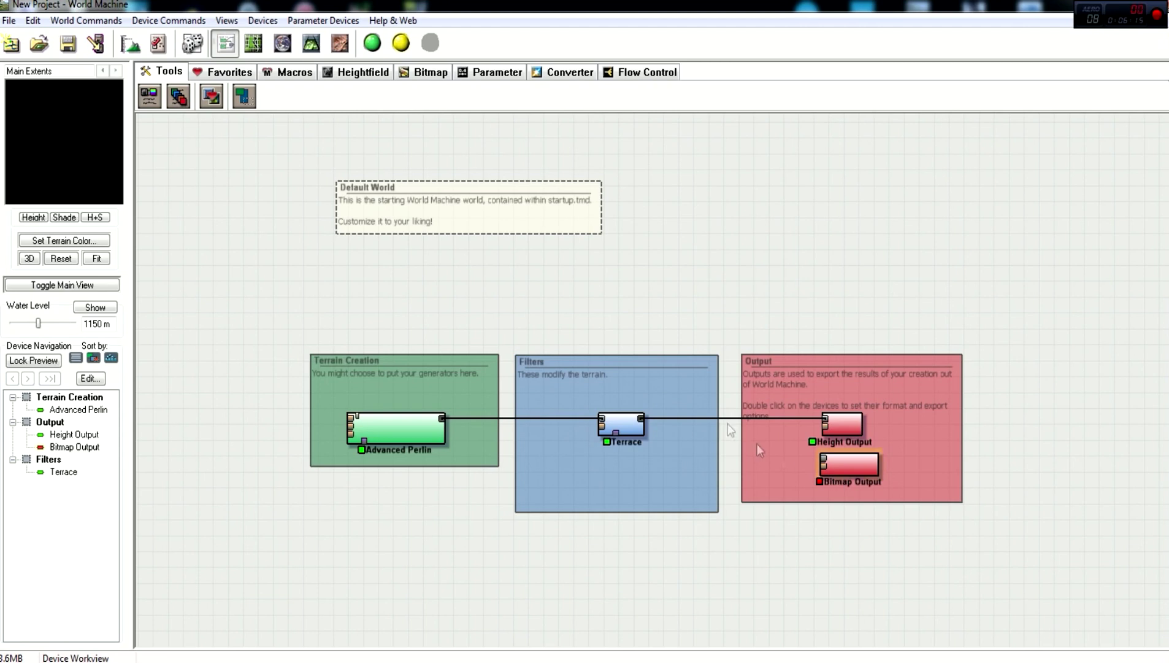
- Add a Colorizer converter to the Filters group, directly below the Terrace device
{"action": "left_click", "coordinate": [261, 21]}
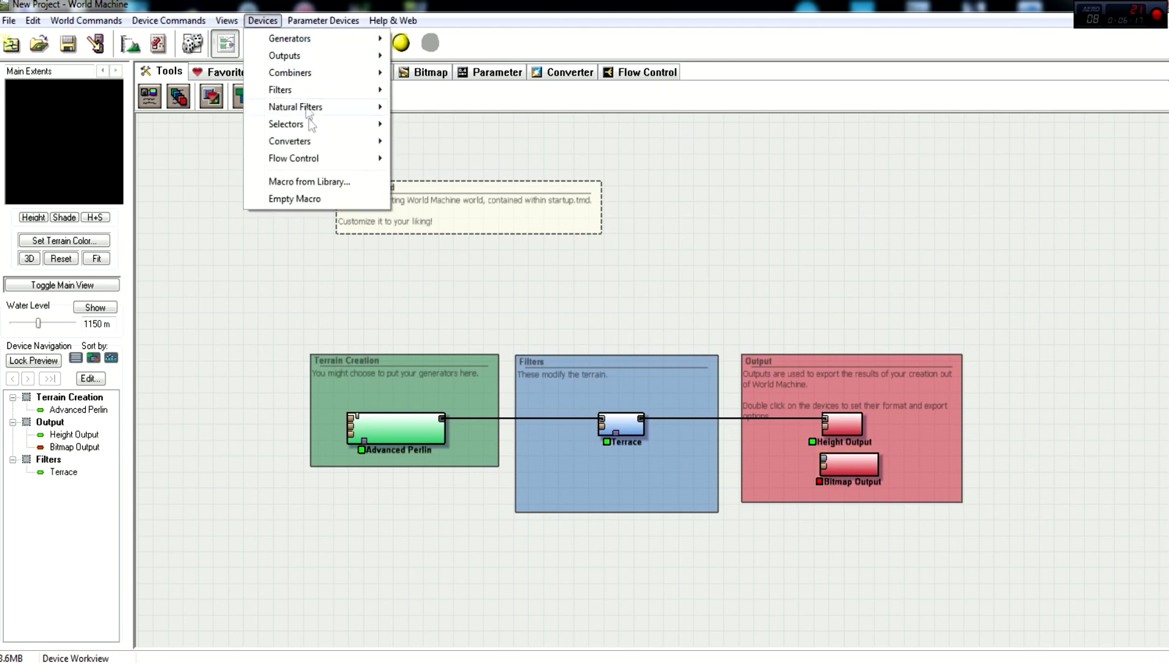
{"action": "mouse_move", "coordinate": [314, 143]}
{"action": "left_click", "coordinate": [453, 141]}
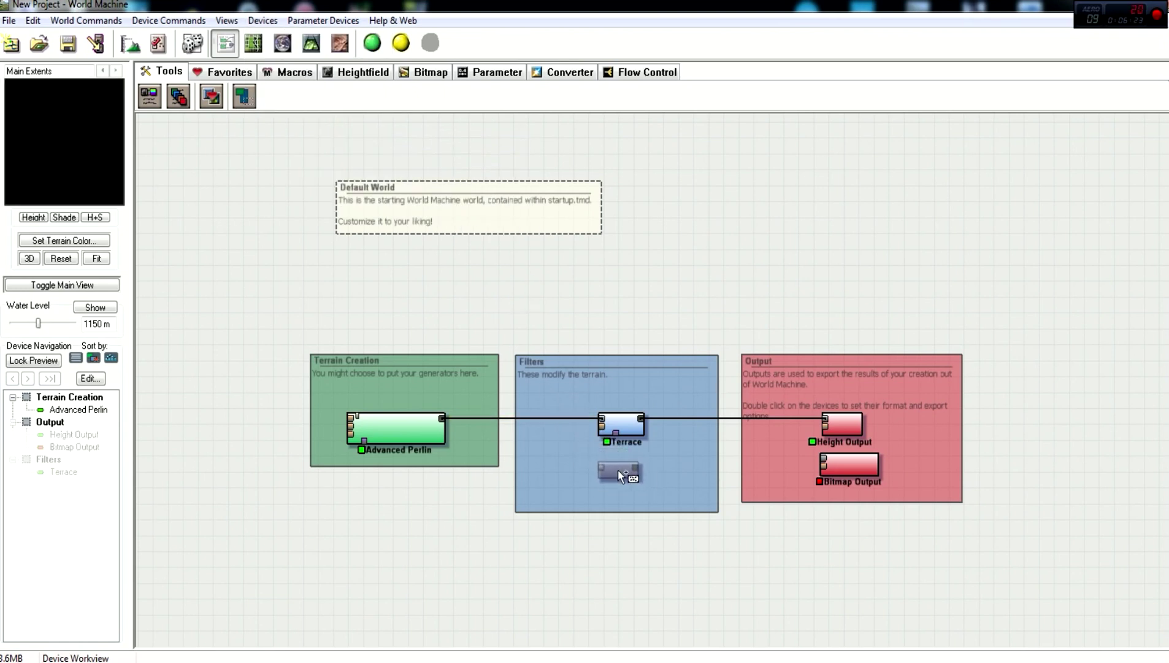
{"action": "left_click", "coordinate": [617, 469]}
{"action": "key", "text": "Escape"}
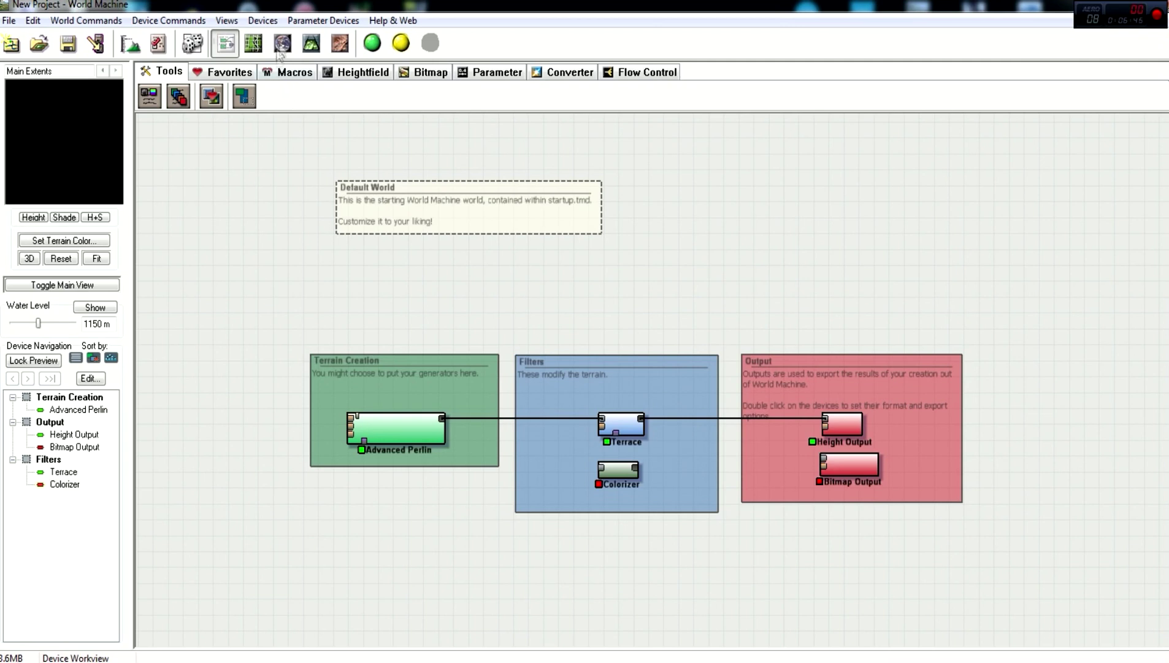
- Add an Overlay View output device just beneath the Output group
{"action": "left_click", "coordinate": [260, 21]}
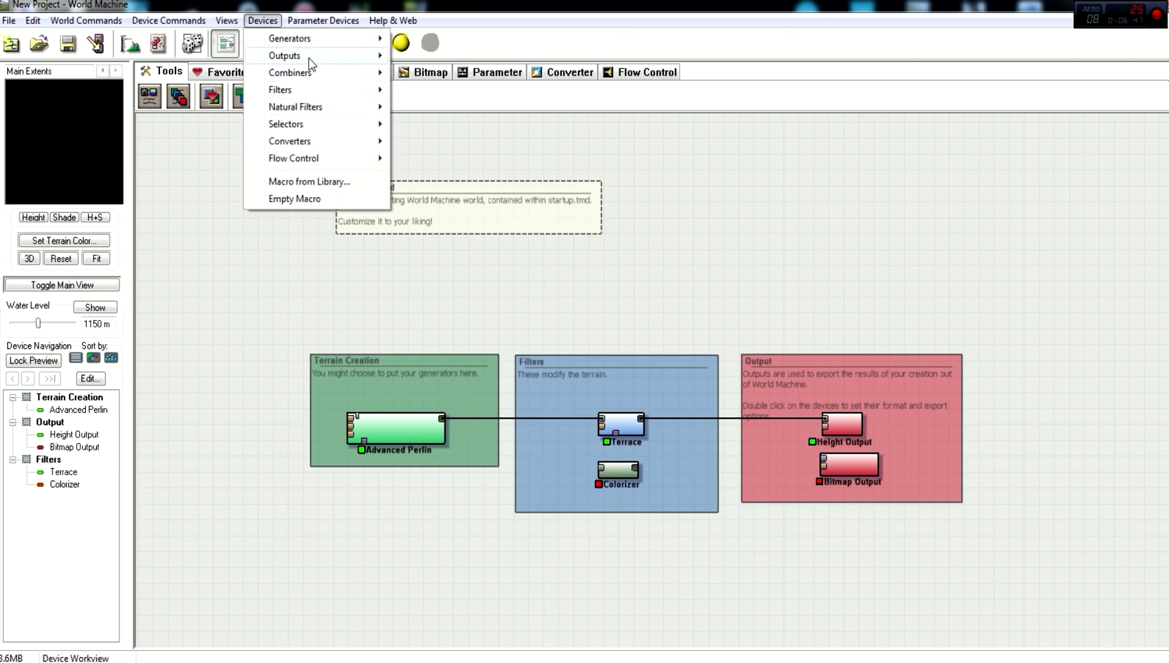
{"action": "mouse_move", "coordinate": [309, 57]}
{"action": "left_click", "coordinate": [427, 105]}
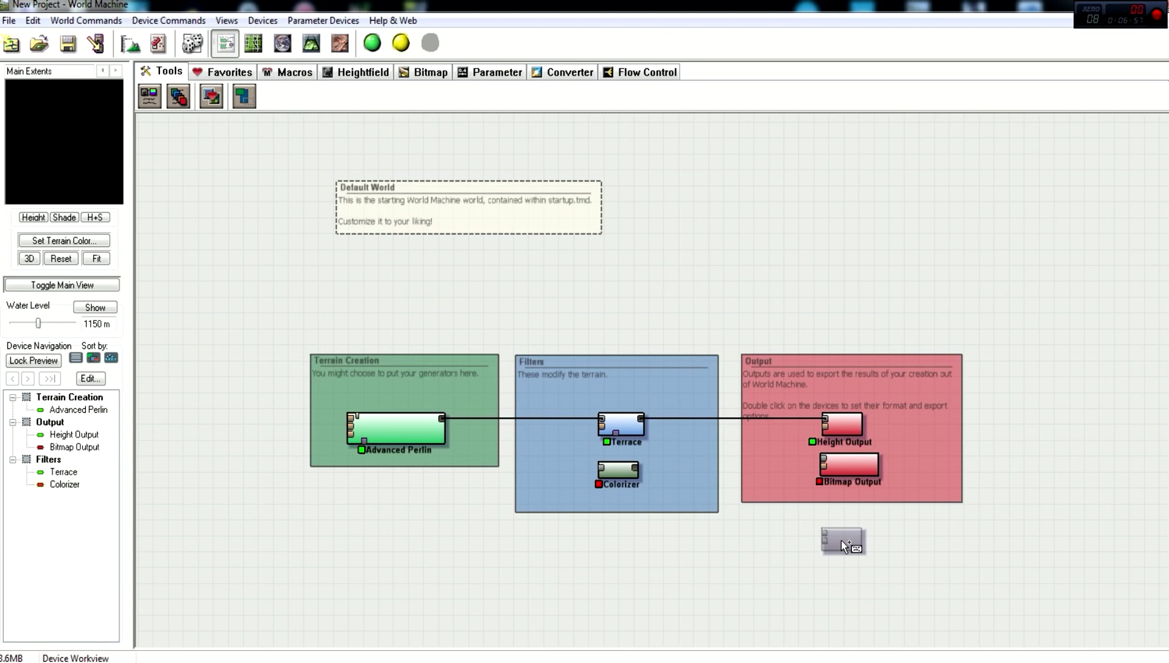
{"action": "left_click", "coordinate": [841, 540]}
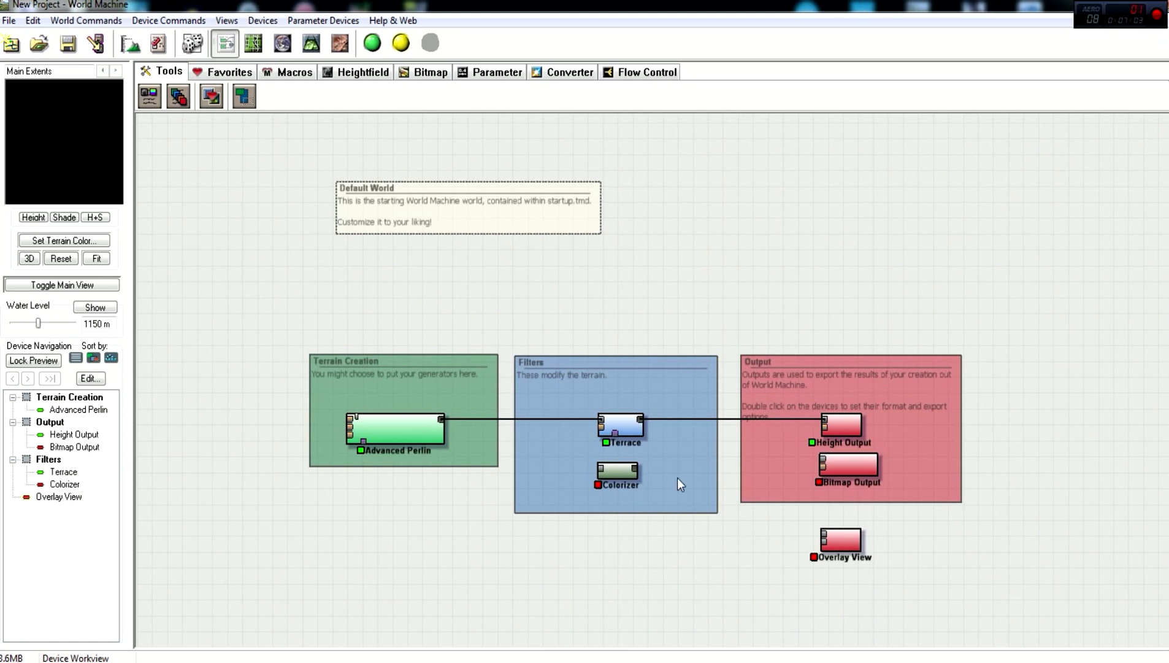
- Space the Terrace and Colorizer apart, and wire the Terrace output through the Colorizer into the Bitmap Output
{"action": "left_click_drag", "start_coordinate": [616, 421], "coordinate": [552, 417]}
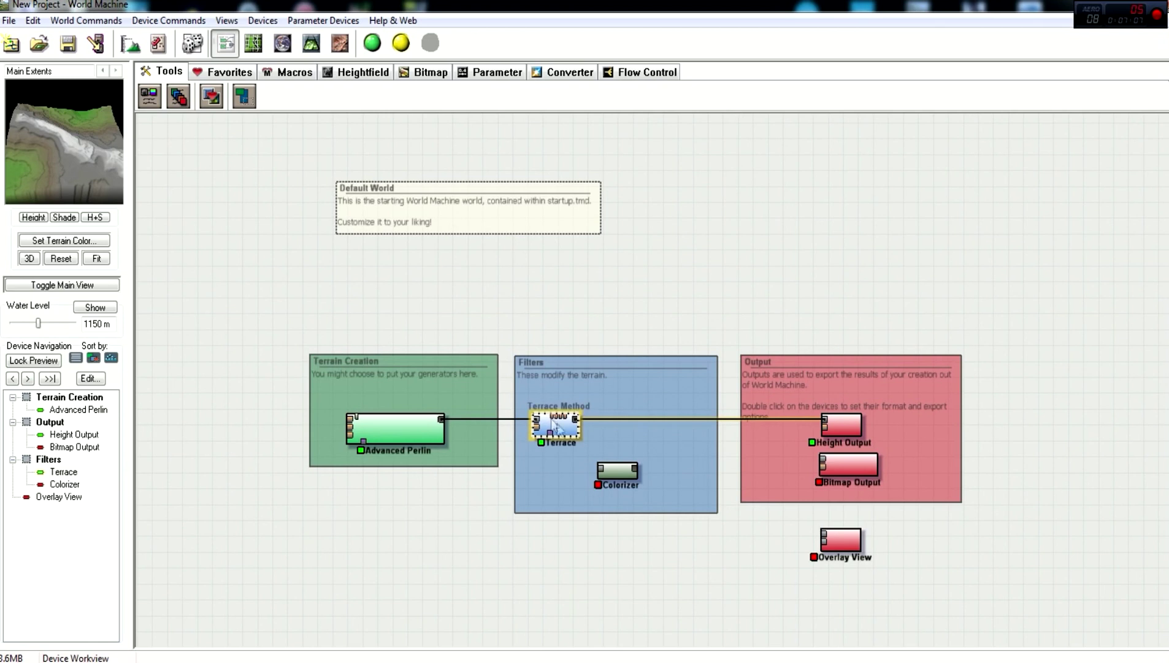
{"action": "left_click_drag", "start_coordinate": [618, 467], "coordinate": [647, 462]}
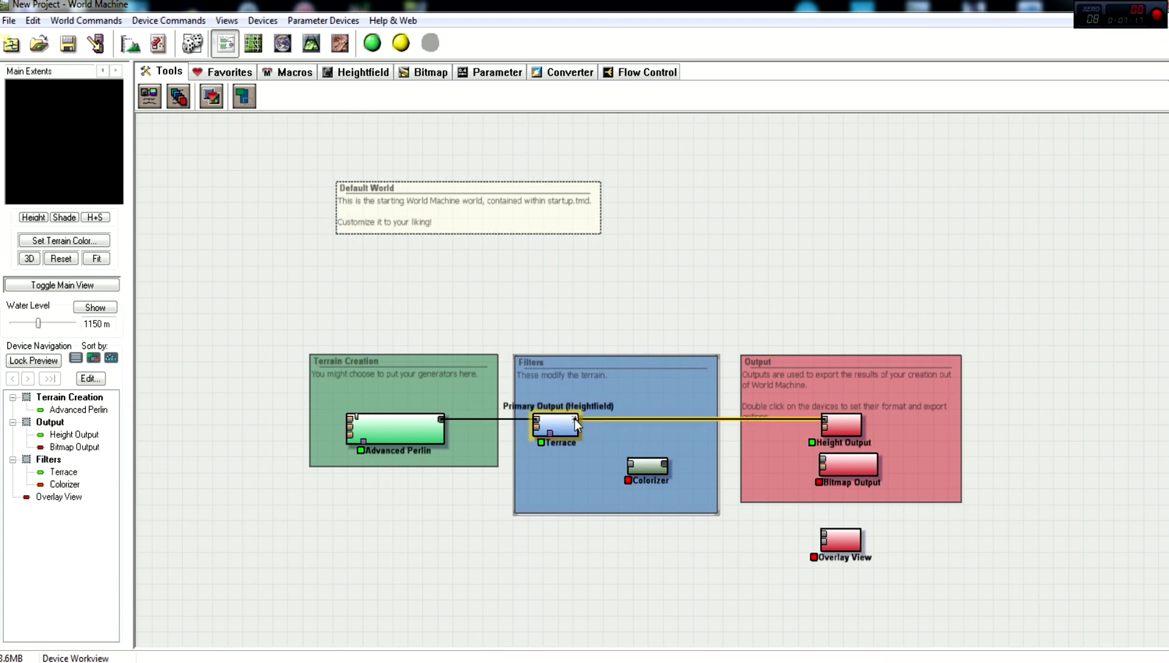
{"action": "left_click_drag", "start_coordinate": [576, 423], "coordinate": [628, 465]}
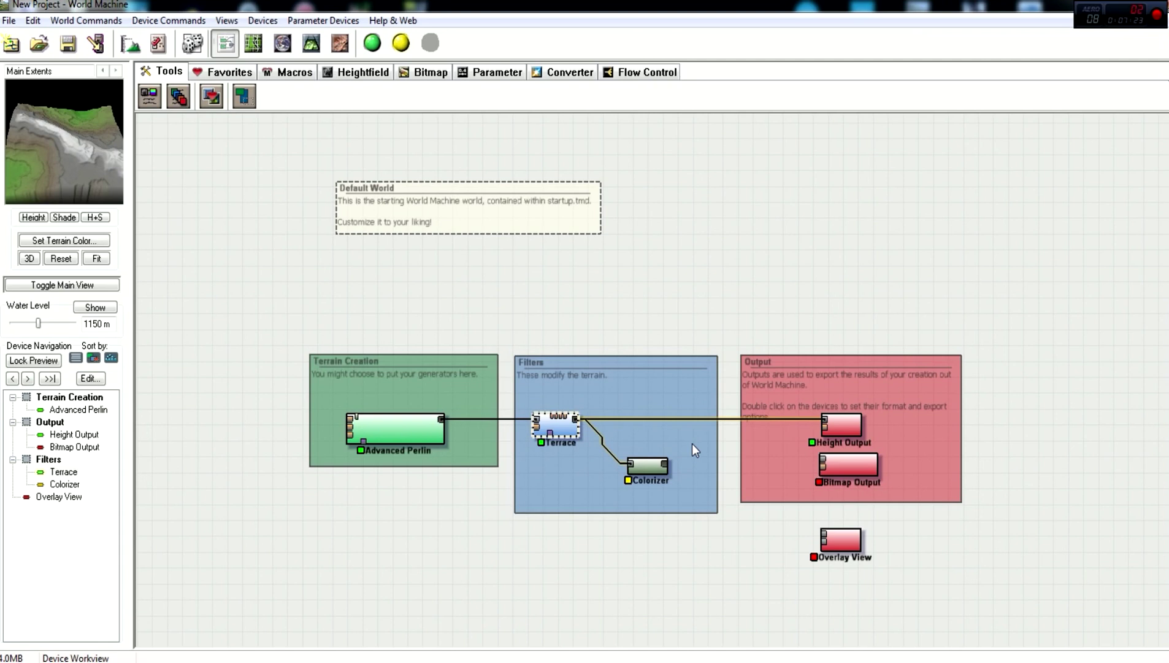
{"action": "left_click_drag", "start_coordinate": [665, 464], "coordinate": [822, 463]}
{"action": "left_click", "coordinate": [847, 468]}
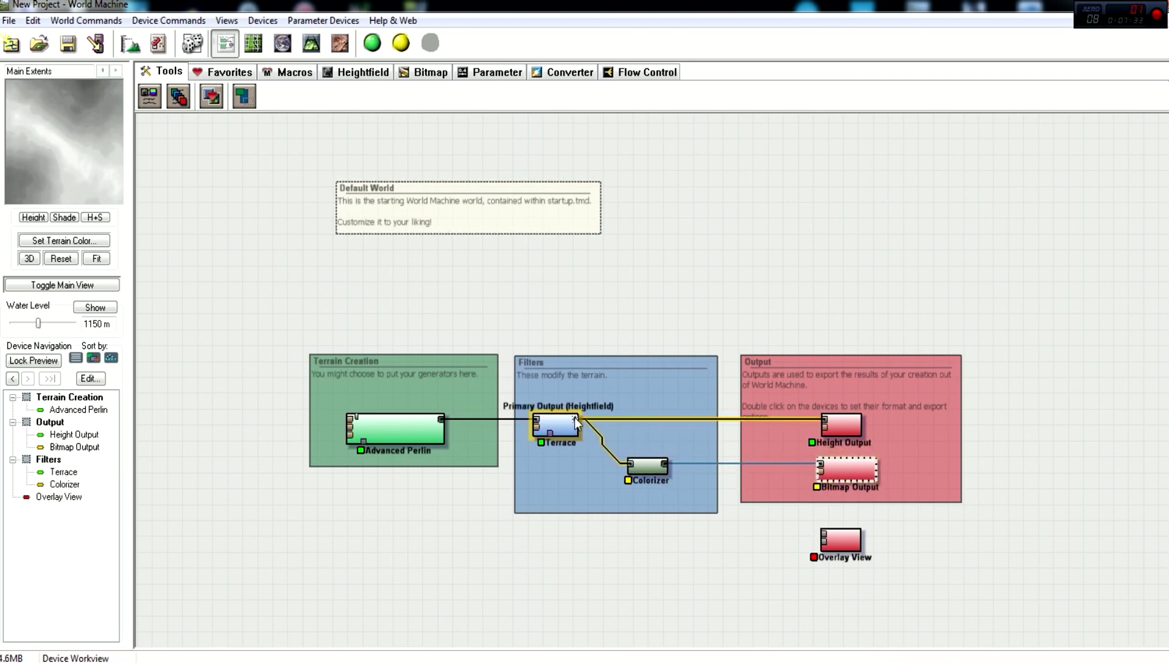
- Connect the Terrace heightfield output and the Colorizer bitmap output to the matching inputs of the Overlay View
{"action": "left_click_drag", "start_coordinate": [577, 422], "coordinate": [823, 533]}
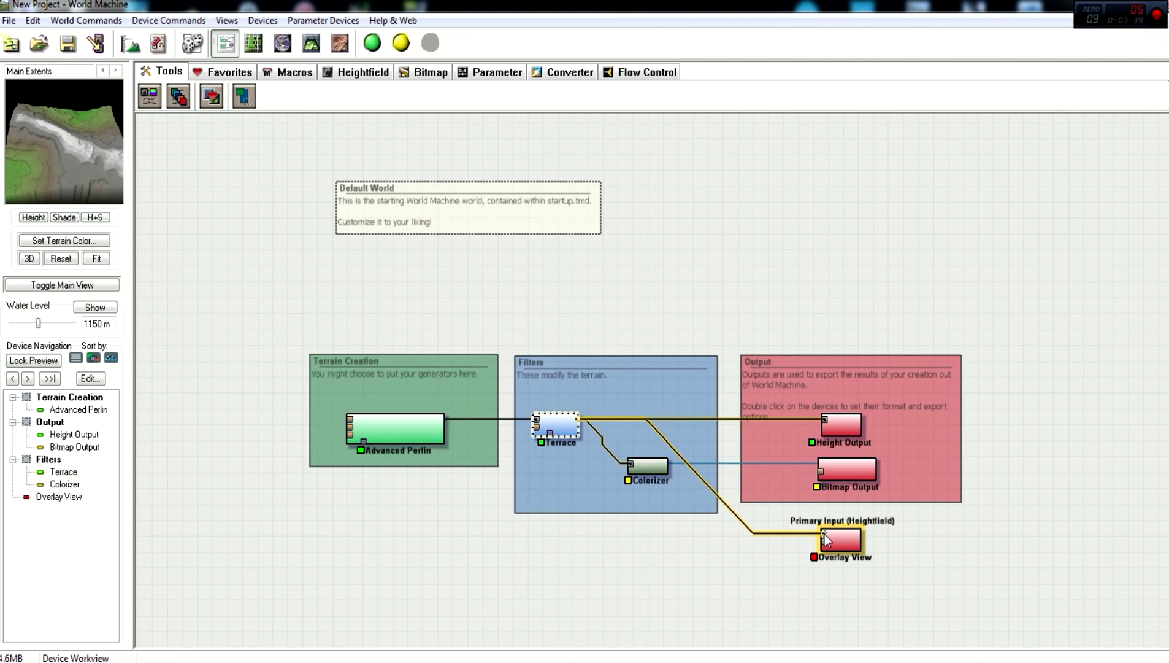
{"action": "left_click_drag", "start_coordinate": [825, 540], "coordinate": [825, 540]}
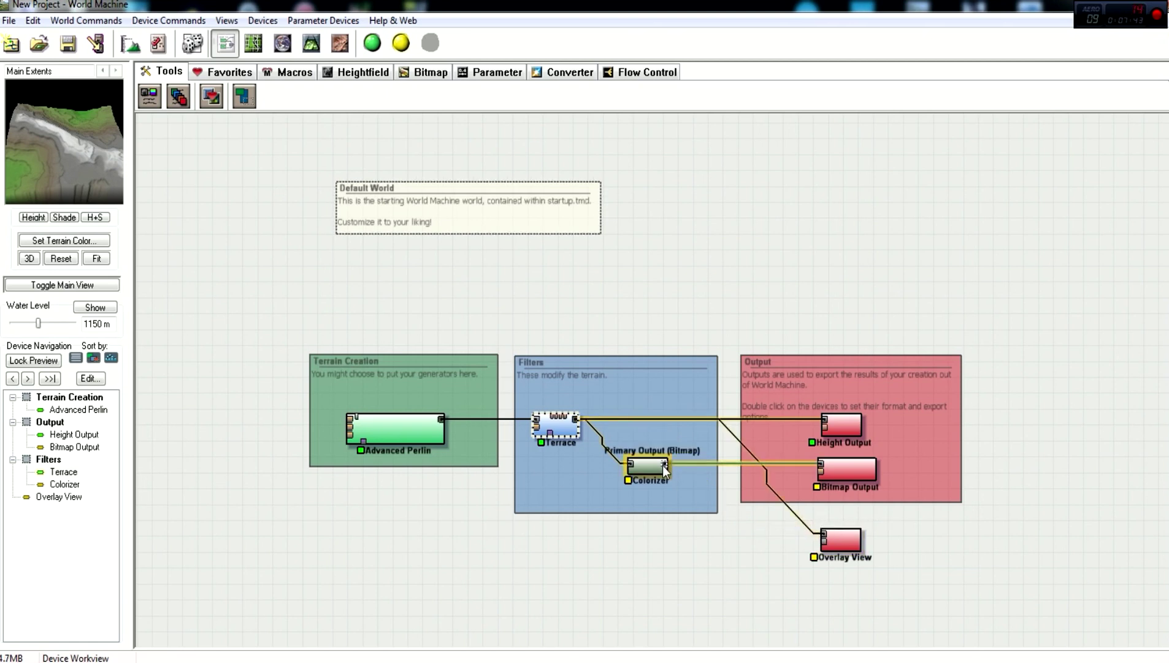
{"action": "left_click_drag", "start_coordinate": [665, 465], "coordinate": [826, 543]}
{"action": "left_click", "coordinate": [681, 544]}
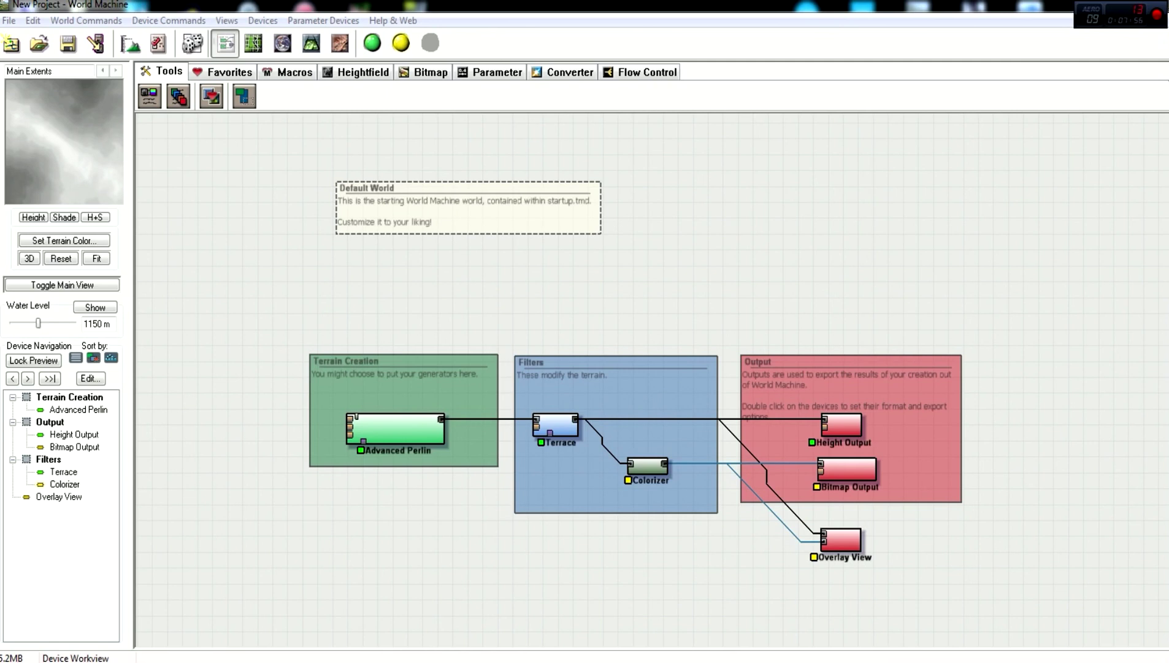
- Open the Colorizer's settings and try the Classic Mountains, Desert, Dirt and Grass 1, and Jungle and Mountains gradient presets
{"action": "double_click", "coordinate": [650, 464]}
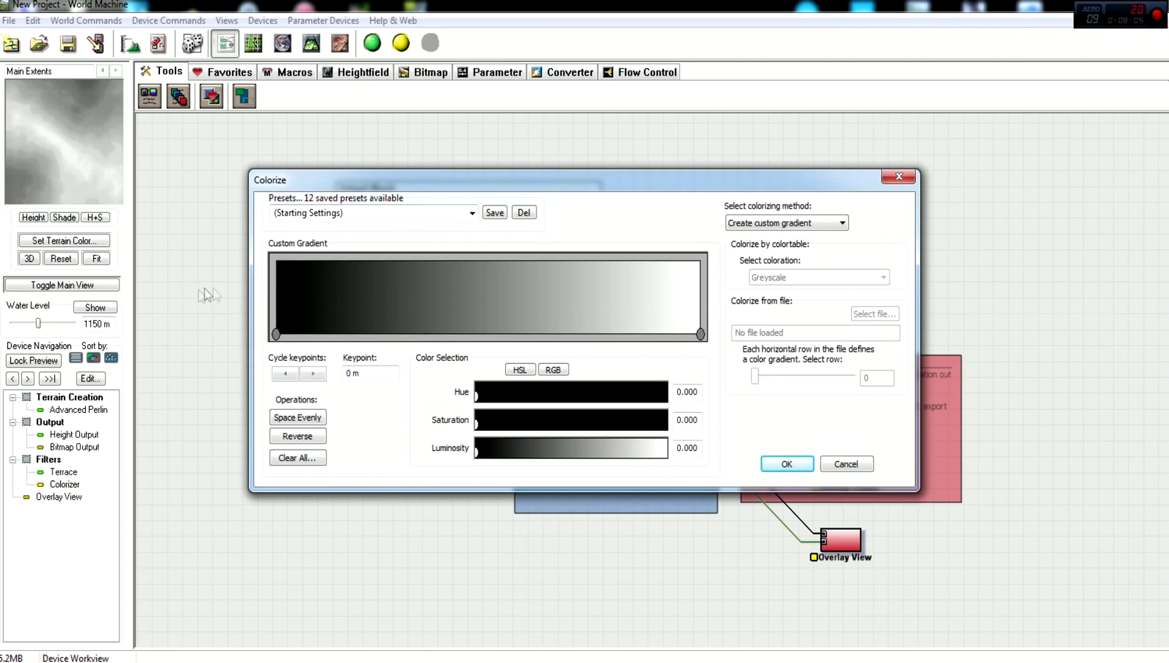
{"action": "left_click", "coordinate": [472, 214]}
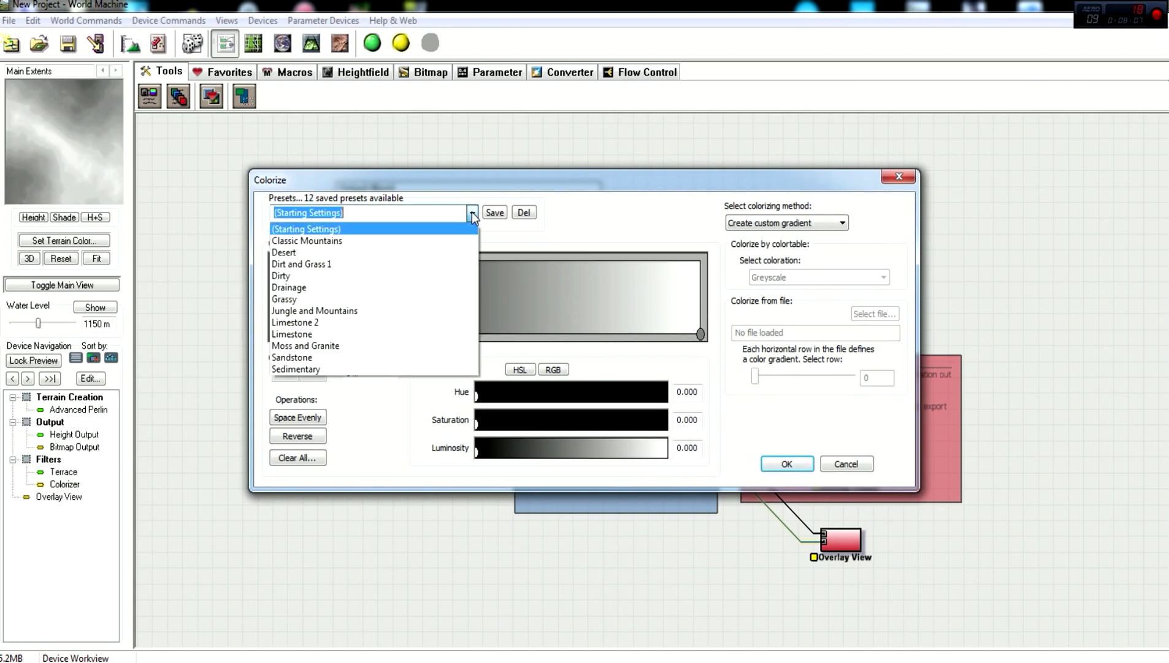
{"action": "left_click", "coordinate": [427, 240]}
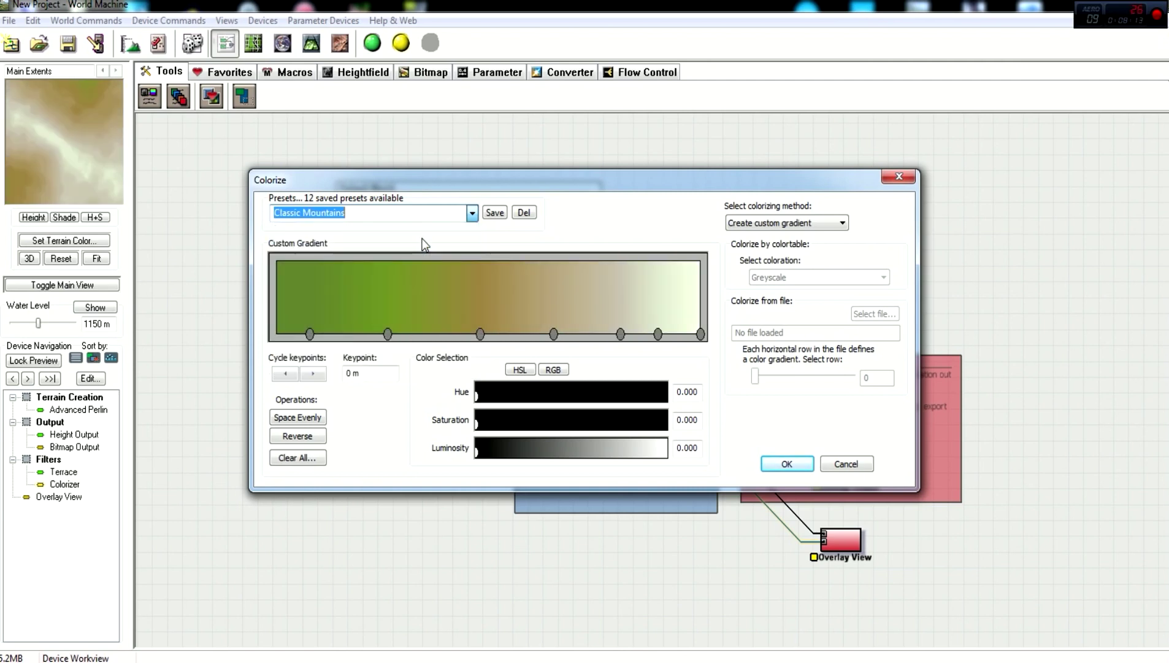
{"action": "left_click", "coordinate": [473, 212]}
{"action": "left_click", "coordinate": [446, 252]}
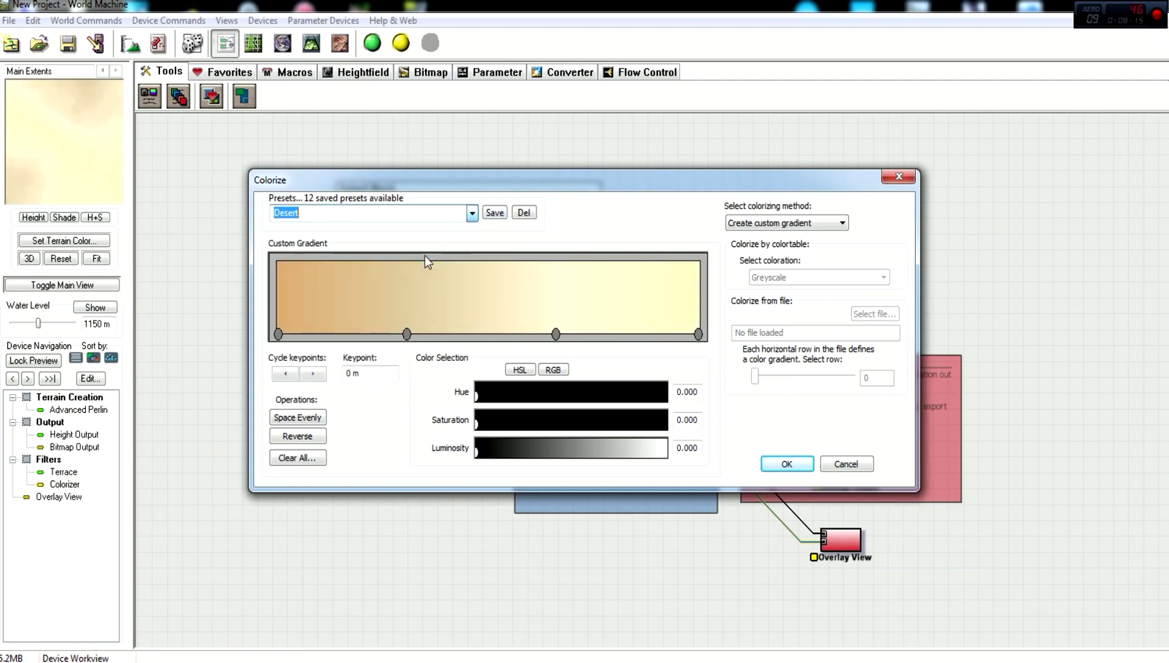
{"action": "left_click", "coordinate": [473, 212]}
{"action": "left_click", "coordinate": [444, 264]}
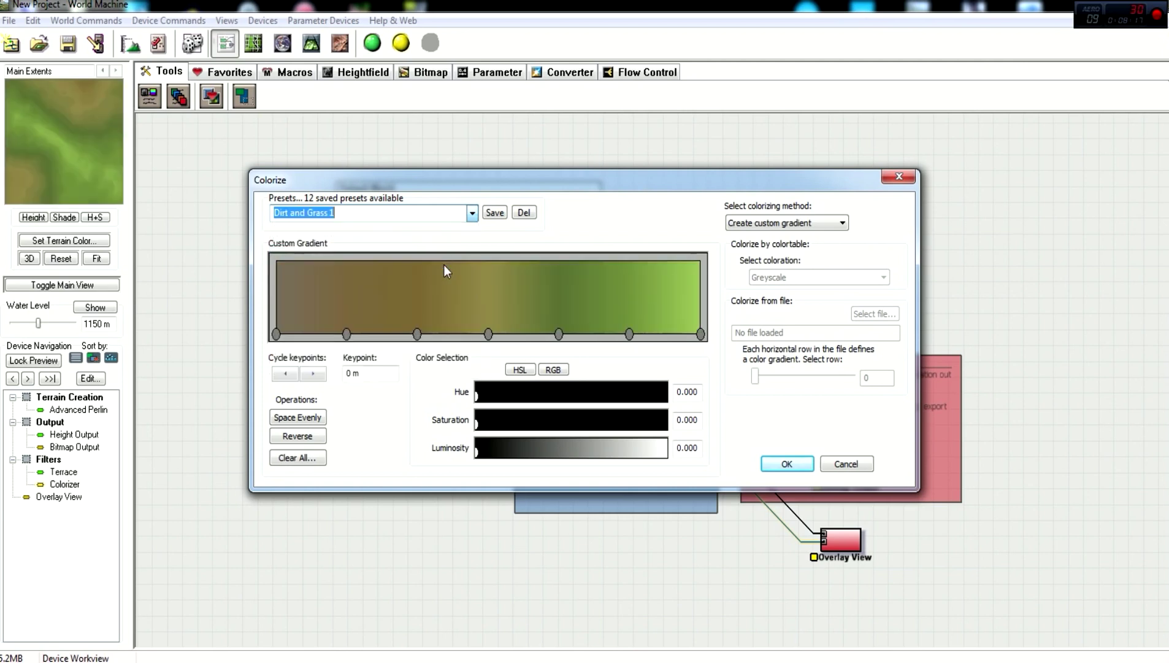
{"action": "left_click", "coordinate": [472, 213]}
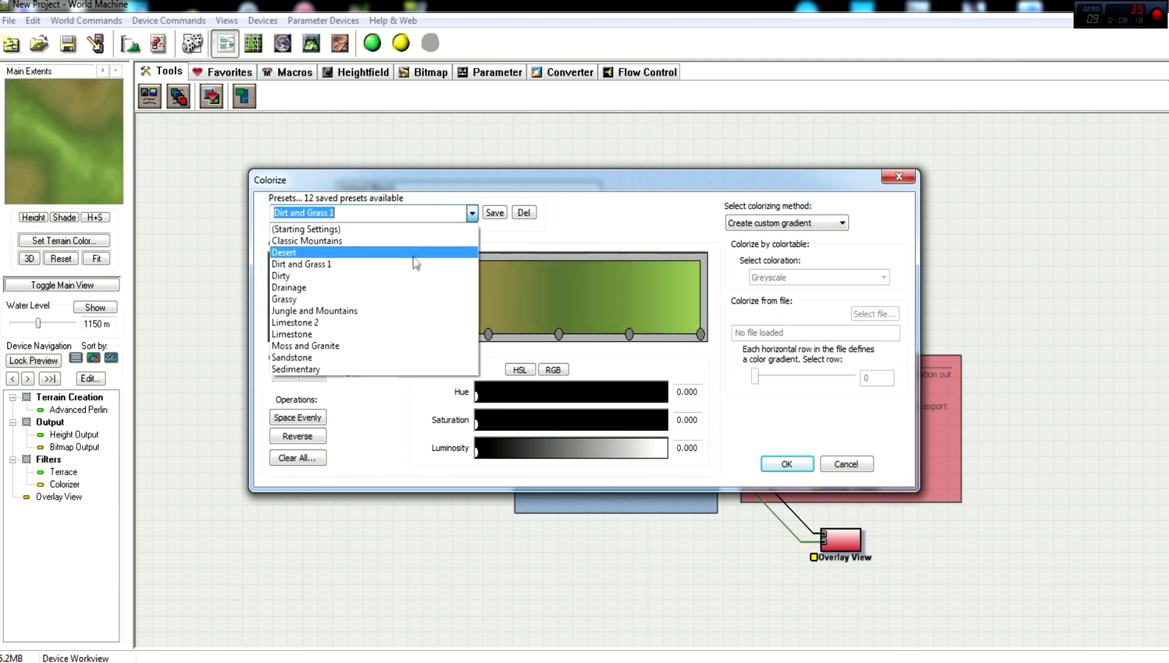
{"action": "left_click", "coordinate": [408, 310]}
- Apply the Dirt and Grass 1 gradient preset to the Colorizer and accept its settings
{"action": "left_click", "coordinate": [472, 213]}
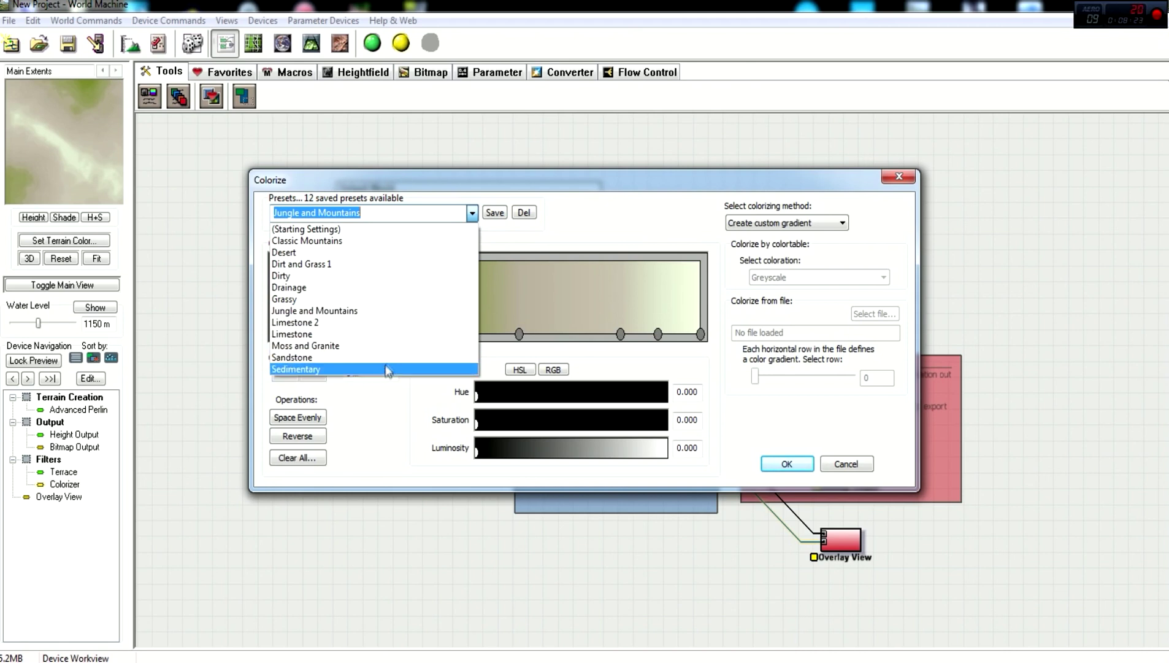
{"action": "left_click", "coordinate": [390, 264]}
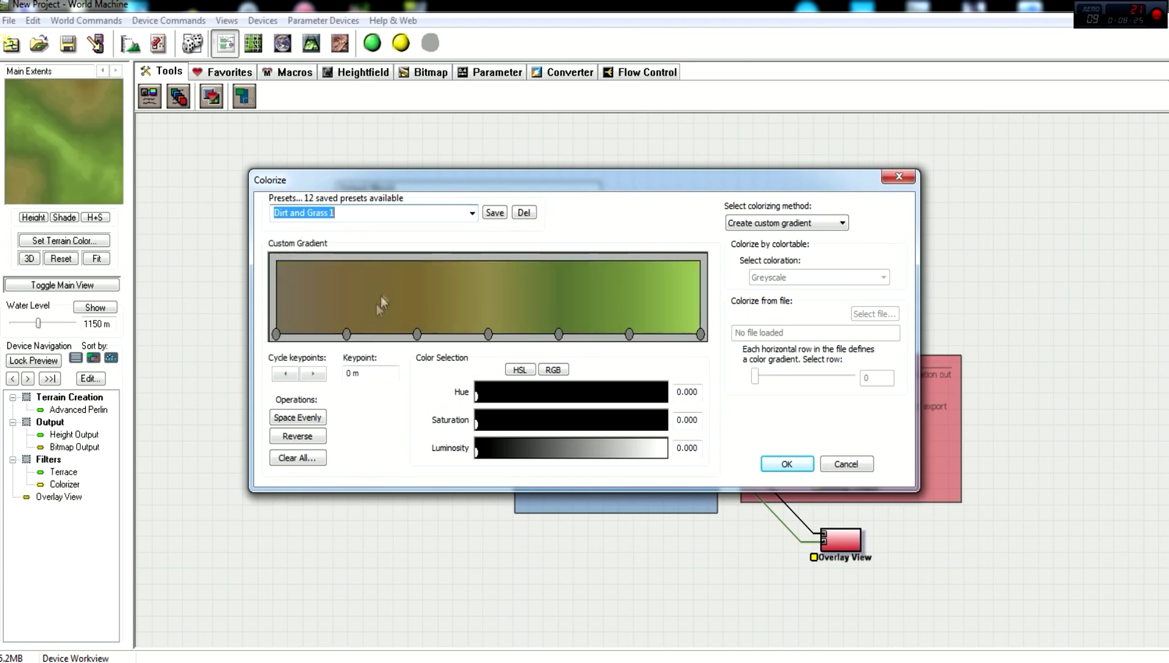
{"action": "left_click", "coordinate": [472, 214]}
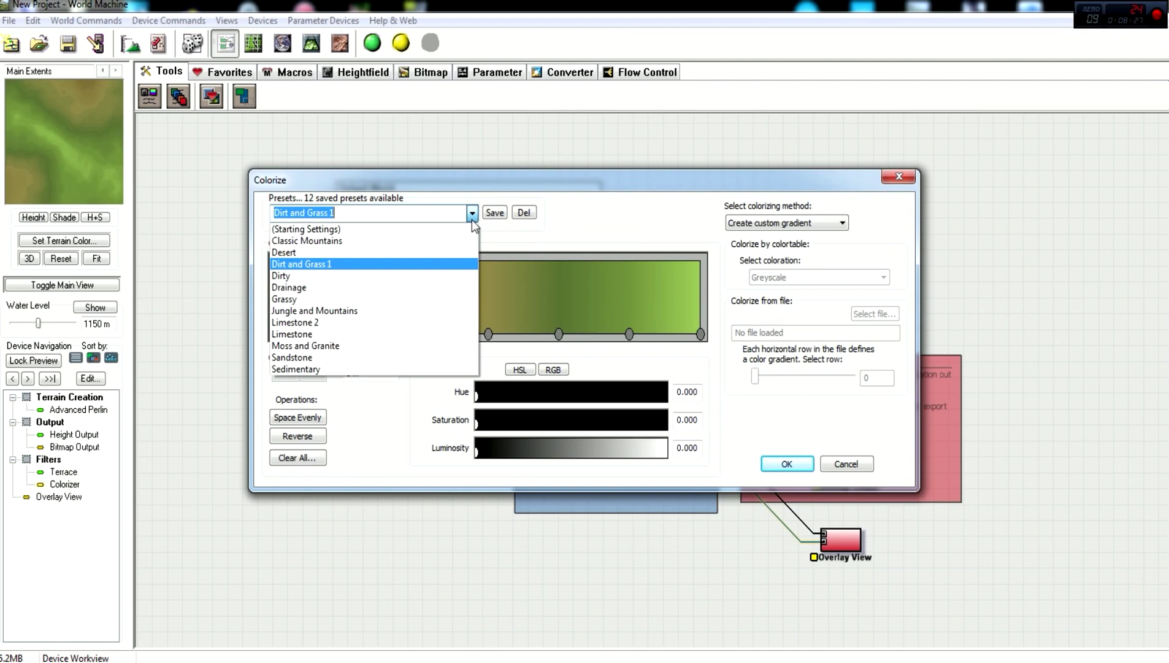
{"action": "left_click", "coordinate": [592, 216]}
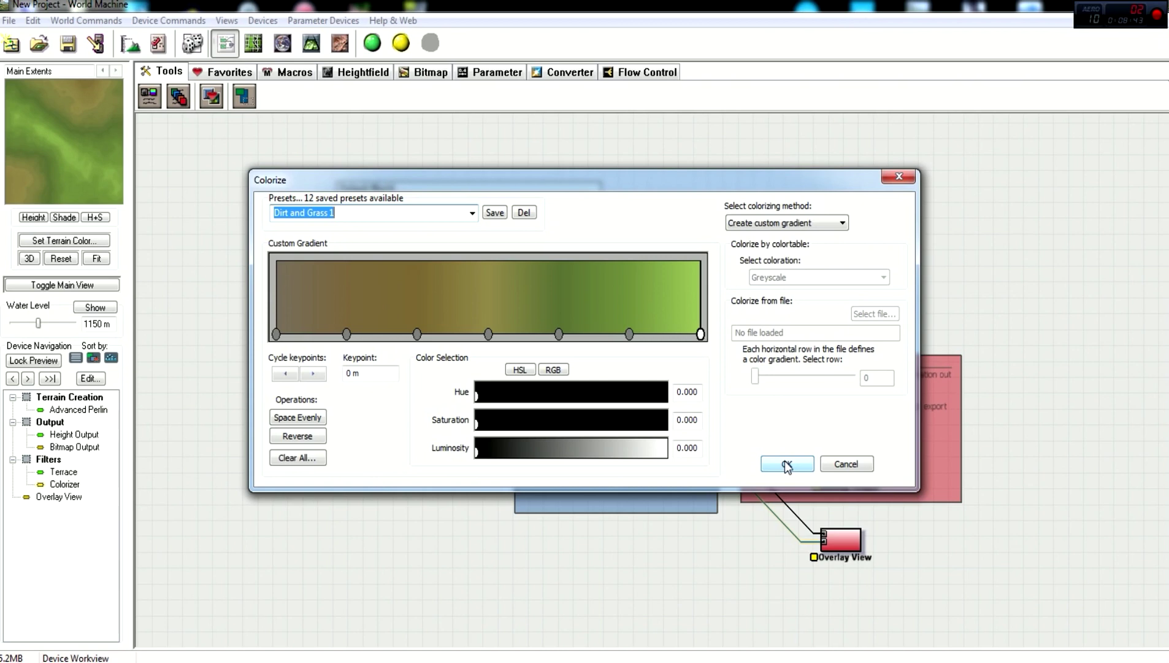
{"action": "left_click", "coordinate": [785, 463]}
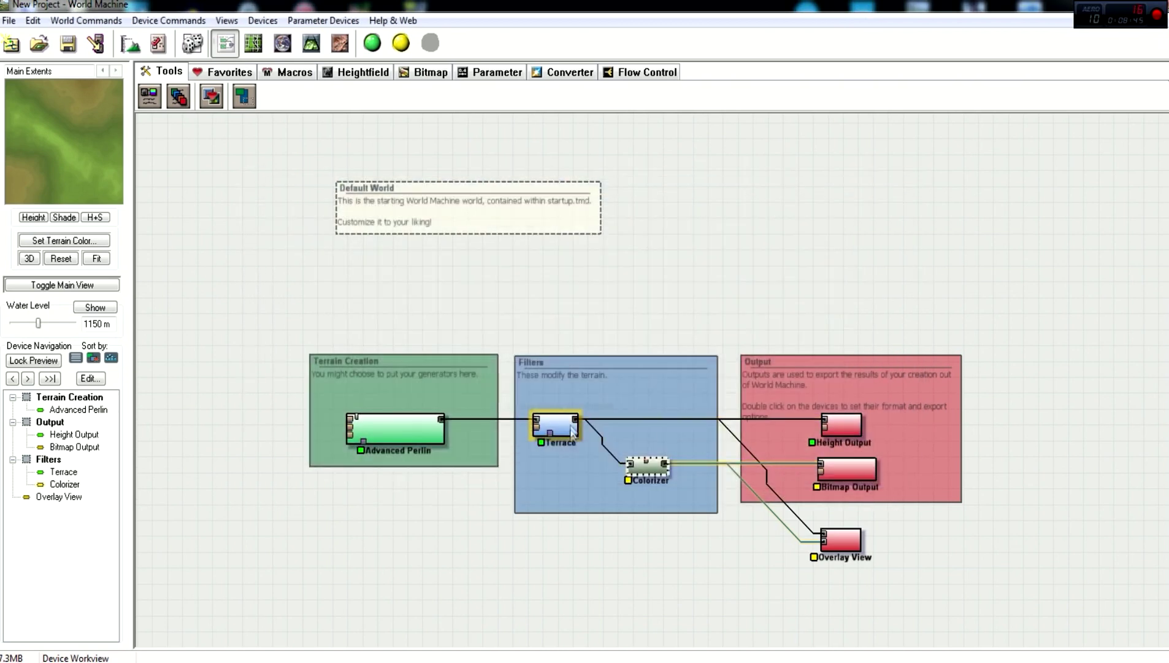
{"action": "left_click", "coordinate": [826, 257]}
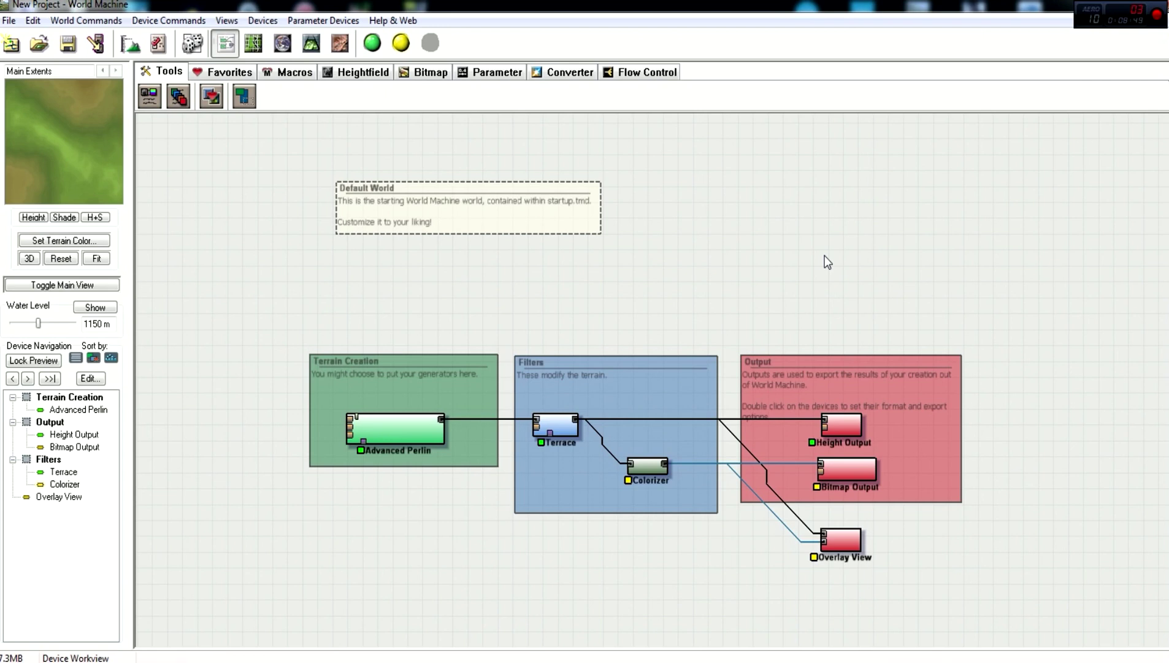
- Write the Bitmap Output's image.bmp file to disk, building the world as part of the export
{"action": "left_click", "coordinate": [843, 472]}
{"action": "double_click", "coordinate": [843, 471]}
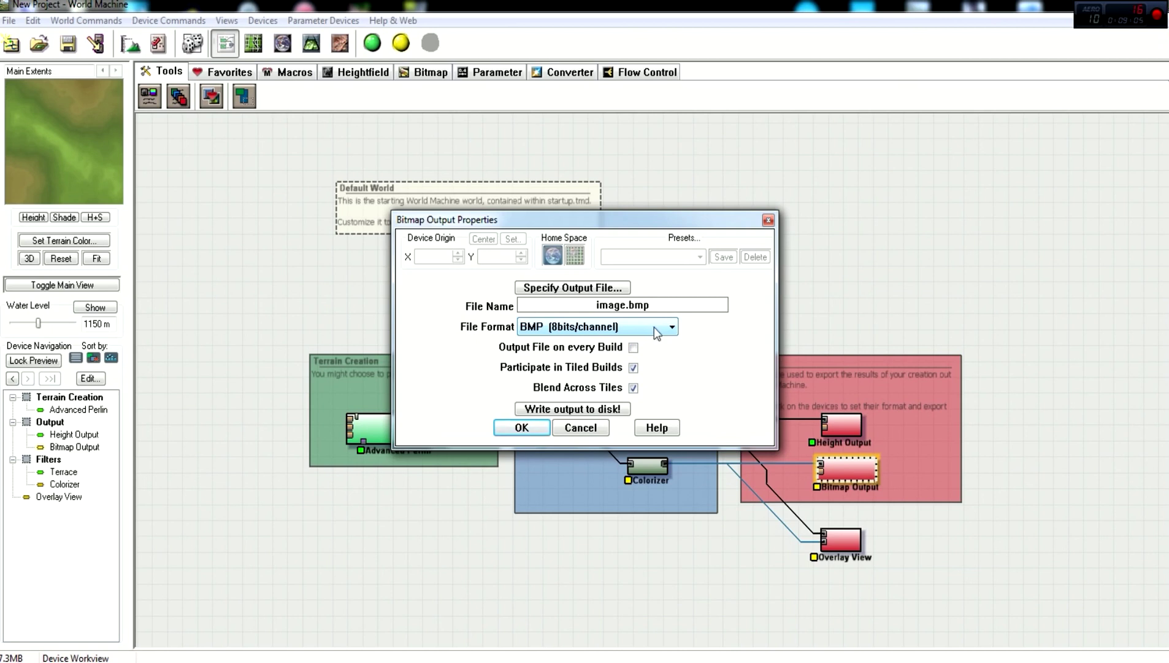
{"action": "left_click", "coordinate": [579, 409]}
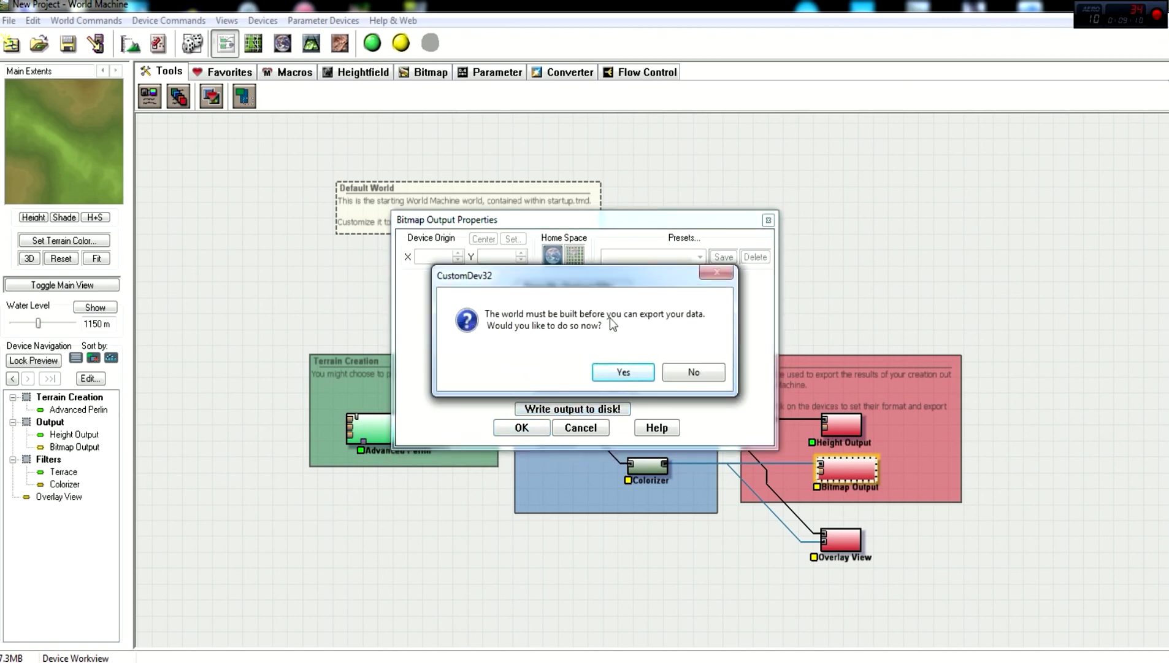
{"action": "left_click", "coordinate": [624, 372]}
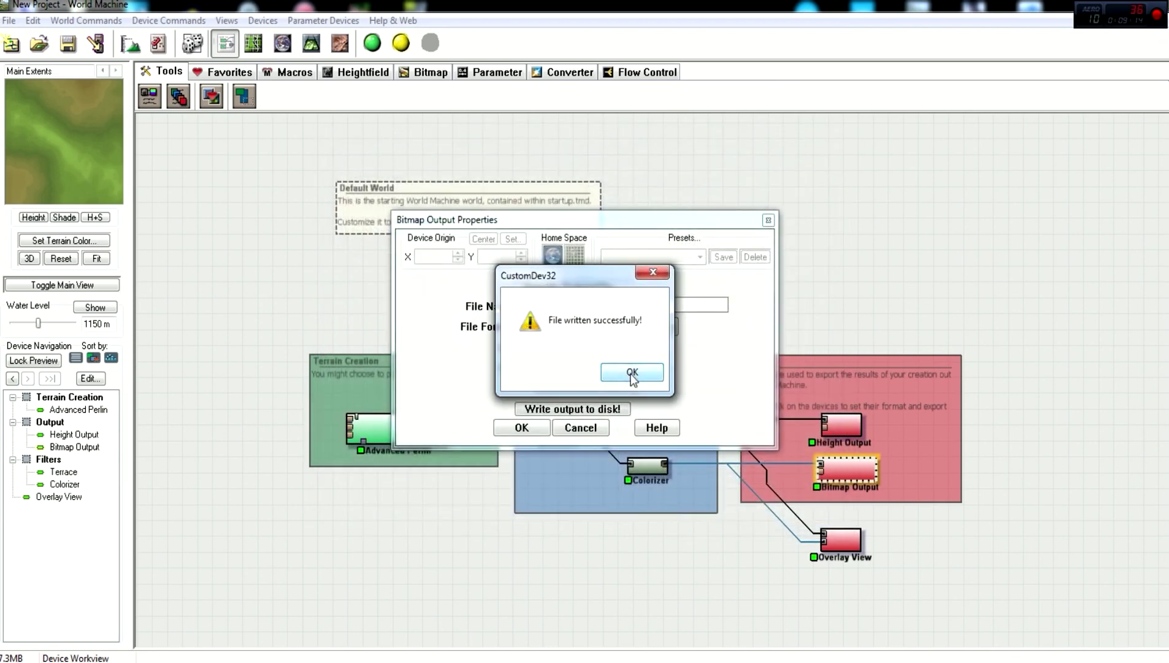
{"action": "left_click", "coordinate": [633, 374]}
{"action": "left_click", "coordinate": [521, 427]}
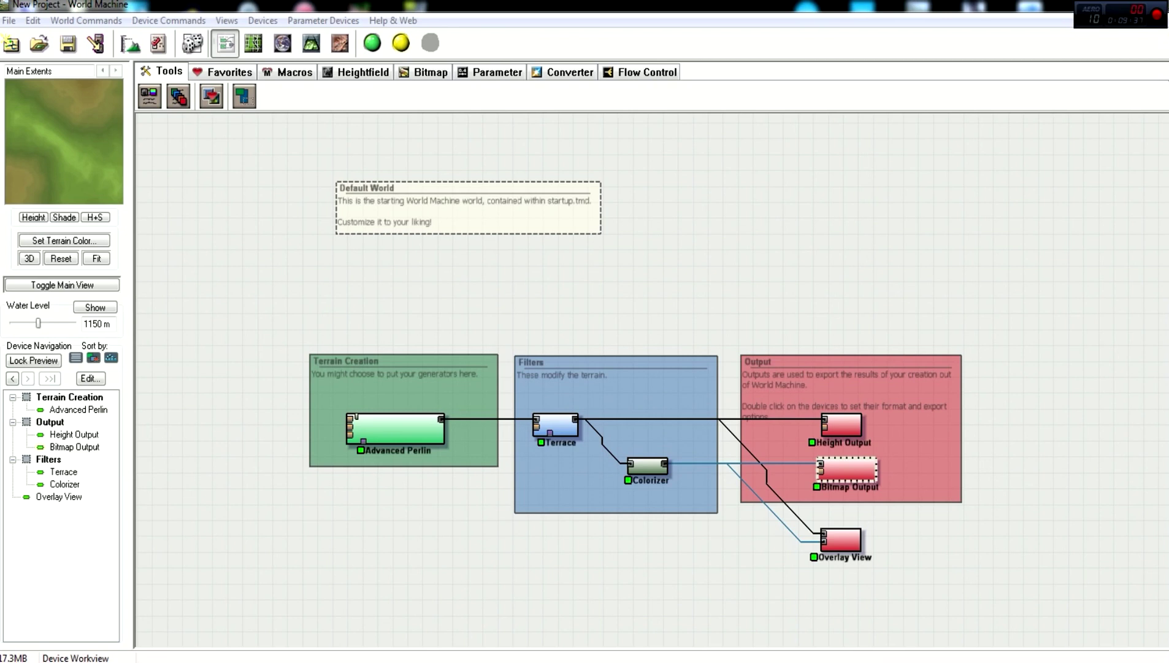
- Review the Overlay View and Terrace settings, and inspect the previews of the Colorizer, Height Output, Bitmap Output and Overlay View
{"action": "double_click", "coordinate": [842, 540]}
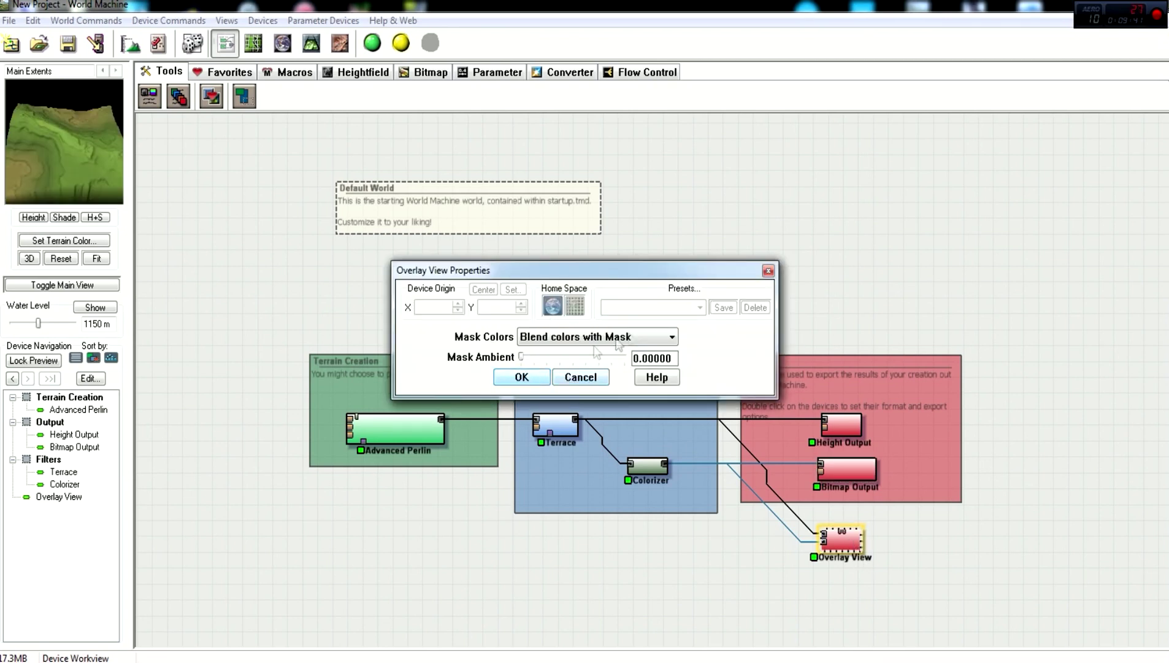
{"action": "left_click", "coordinate": [522, 377]}
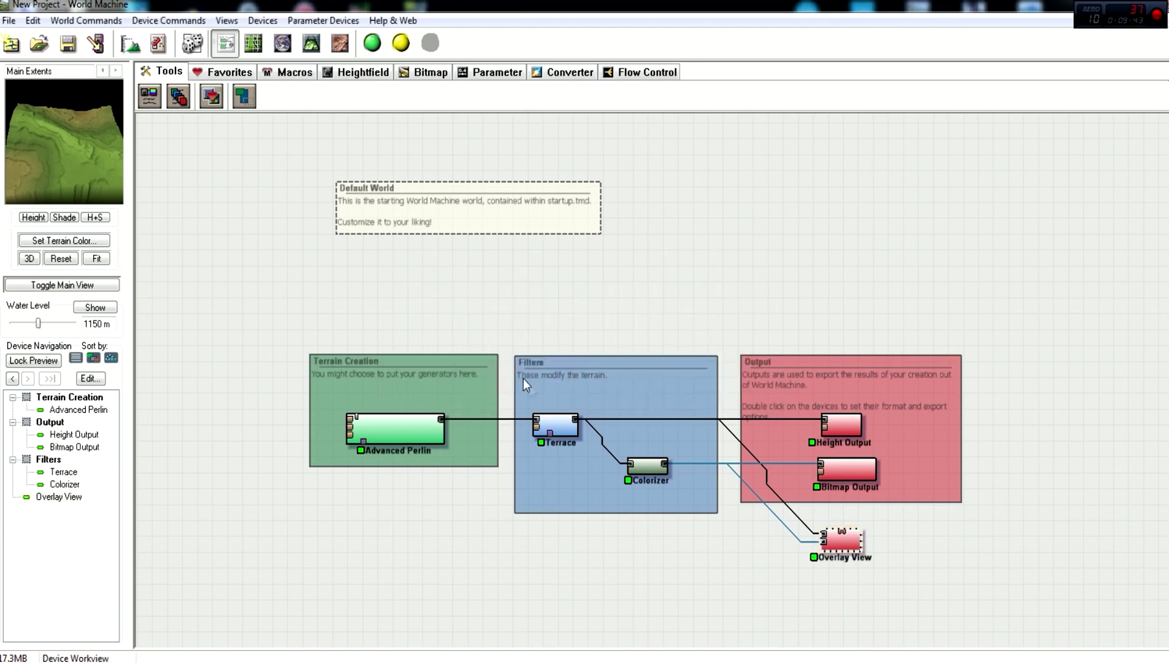
{"action": "double_click", "coordinate": [553, 423]}
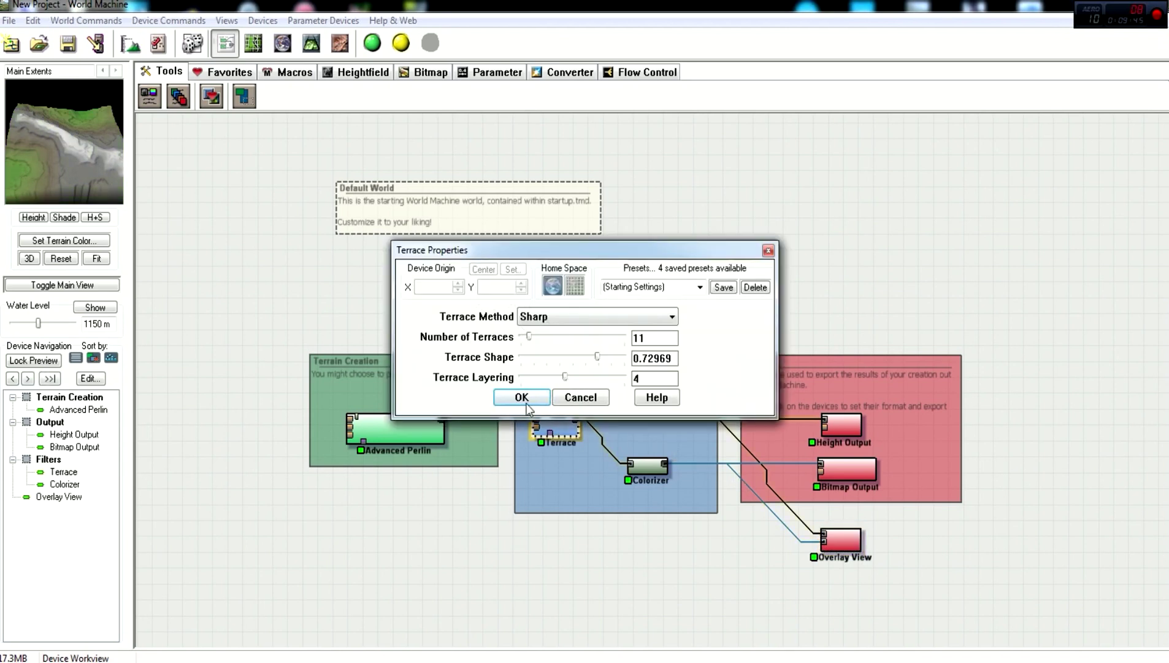
{"action": "left_click", "coordinate": [526, 405]}
{"action": "left_click", "coordinate": [647, 465]}
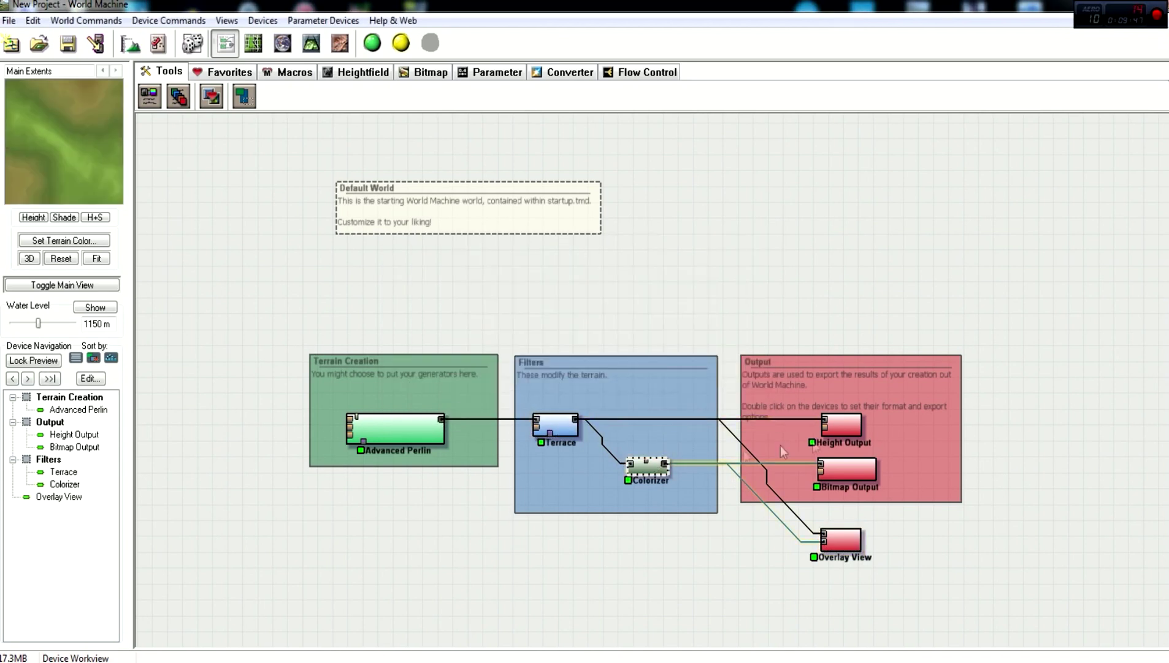
{"action": "left_click", "coordinate": [842, 424]}
{"action": "left_click", "coordinate": [849, 467]}
{"action": "left_click", "coordinate": [841, 539]}
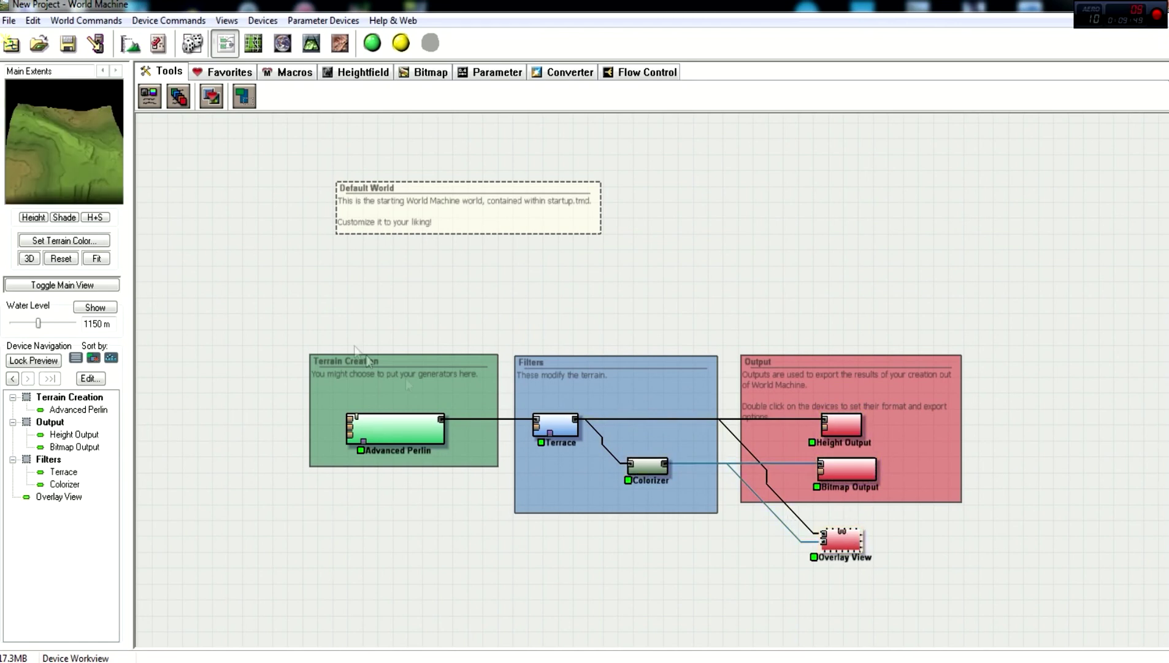
{"action": "left_click", "coordinate": [738, 321]}
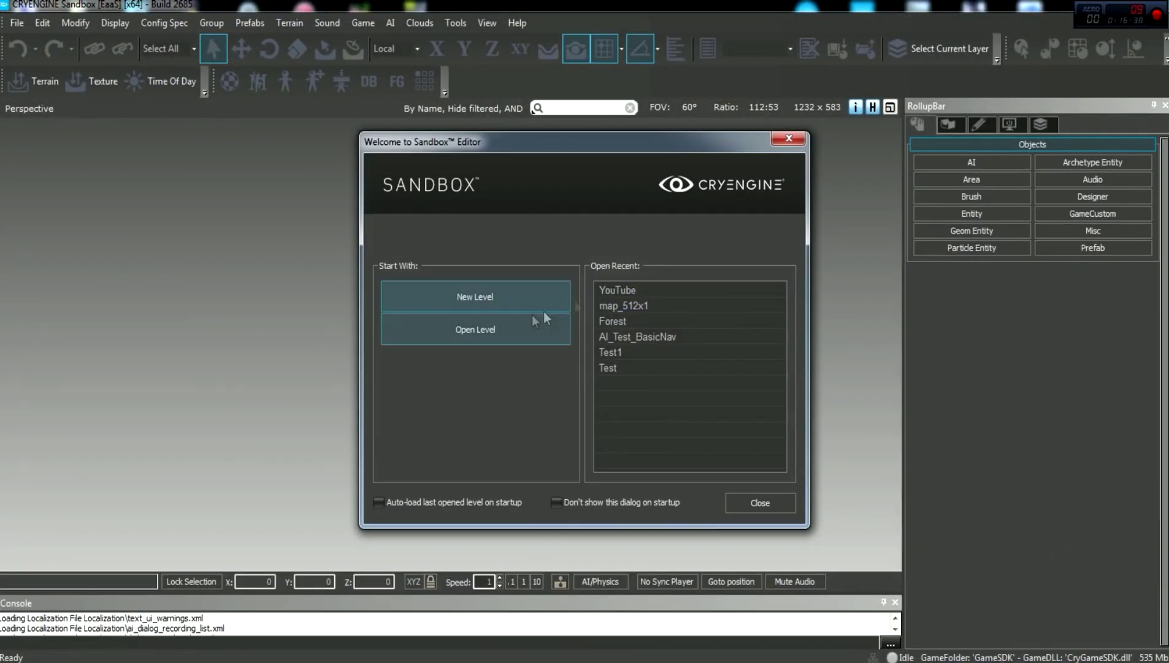
- In CRYENGINE Sandbox, create level map_512x512 with a 512x512 heightmap and 1 meter per unit, and generate its 4096 x 4096 high-quality terrain texture
{"action": "left_click", "coordinate": [642, 310]}
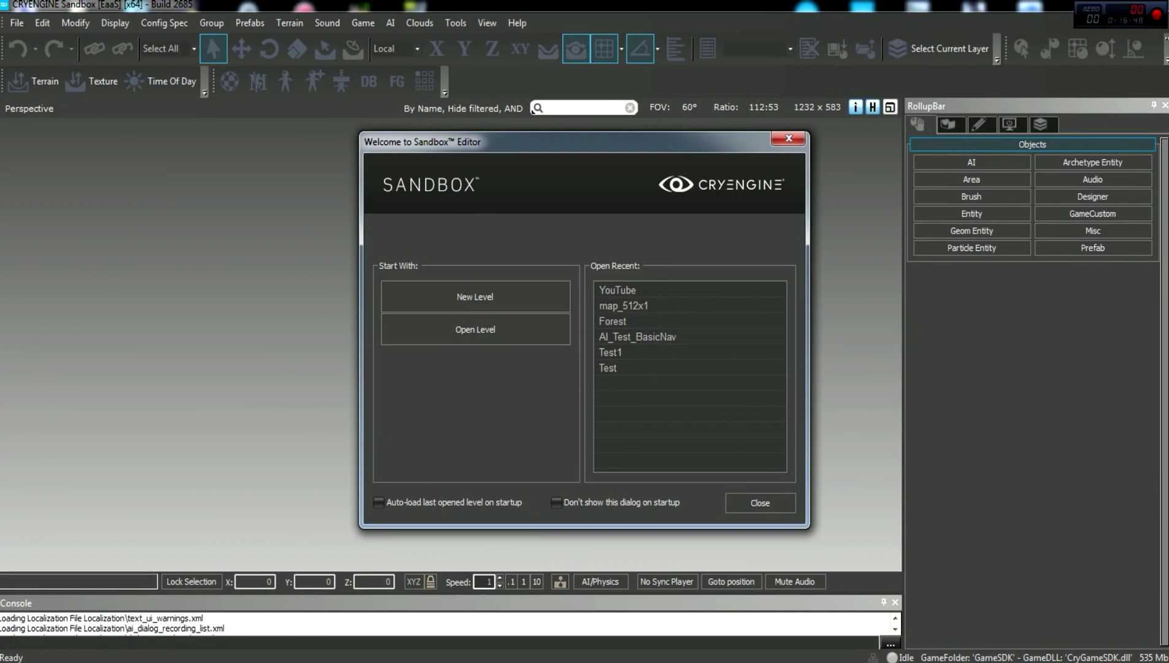
{"action": "left_click", "coordinate": [393, 293]}
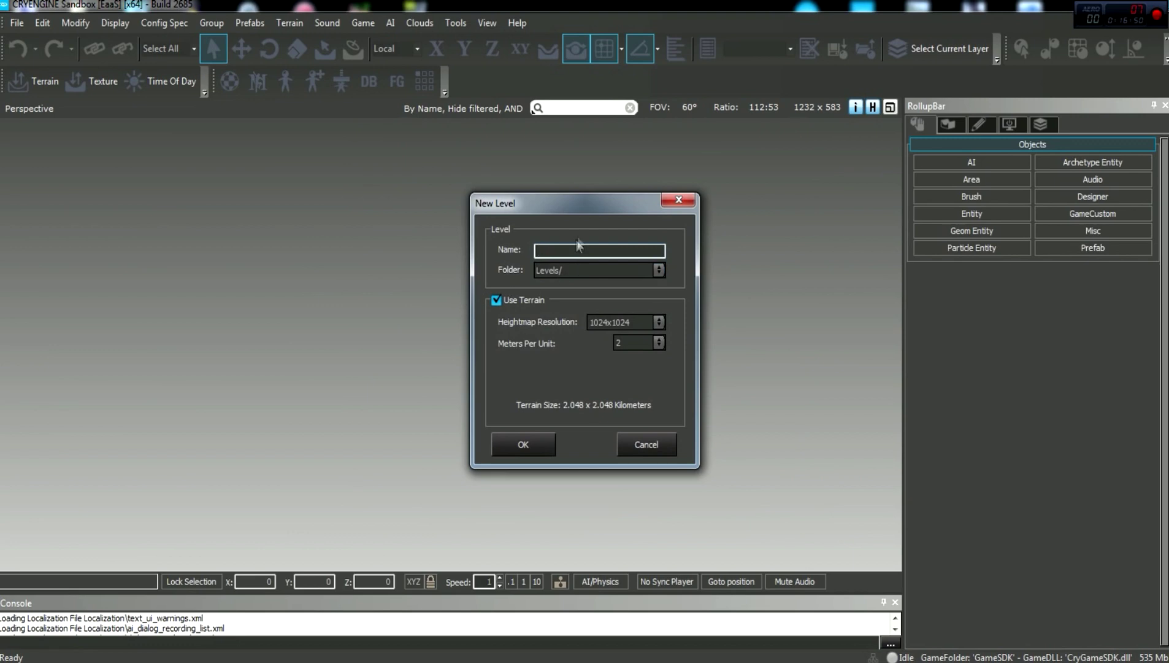
{"action": "type", "text": "map_512x512"}
{"action": "left_click", "coordinate": [638, 321]}
{"action": "left_click", "coordinate": [620, 357]}
{"action": "left_click", "coordinate": [659, 341]}
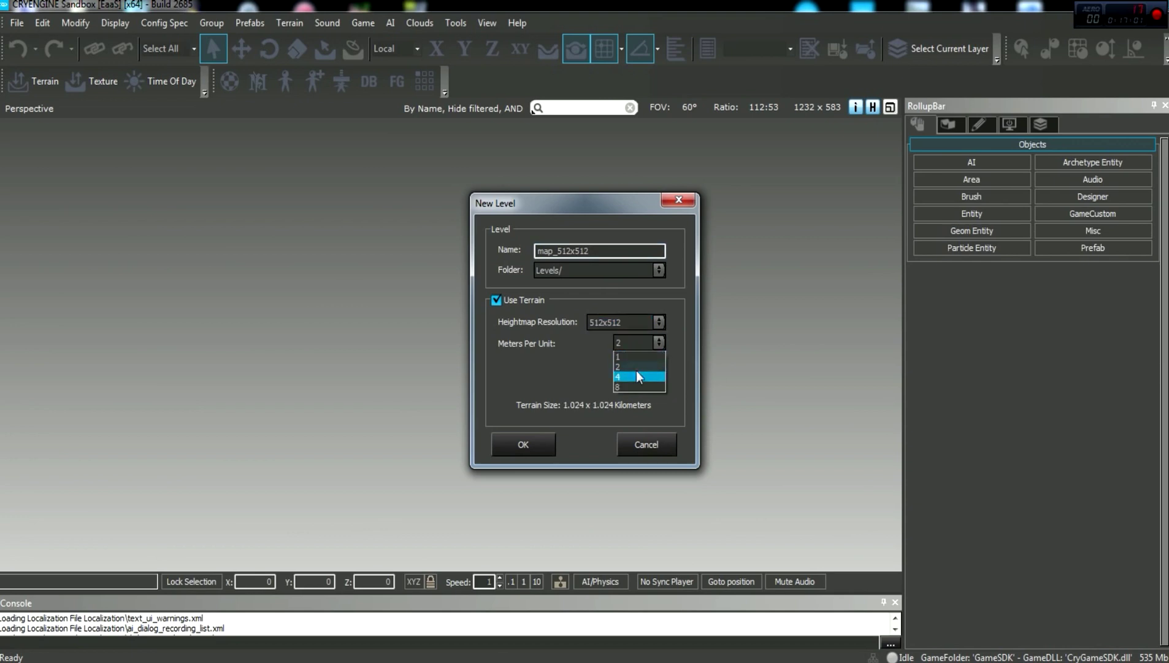
{"action": "left_click", "coordinate": [636, 371]}
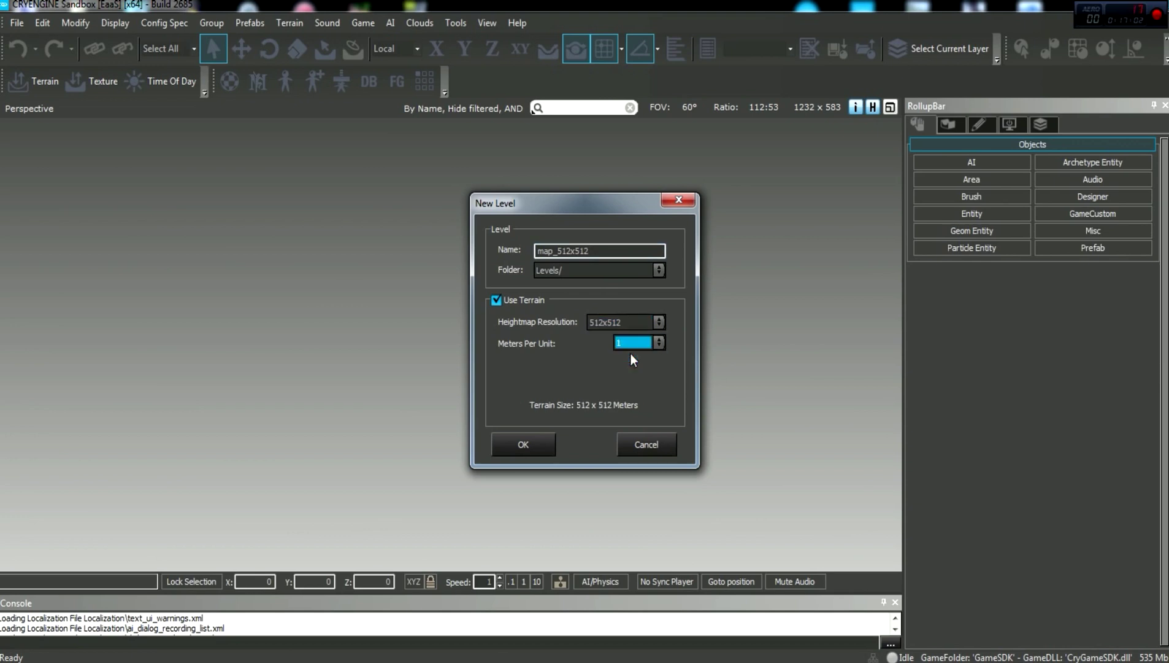
{"action": "left_click", "coordinate": [532, 442]}
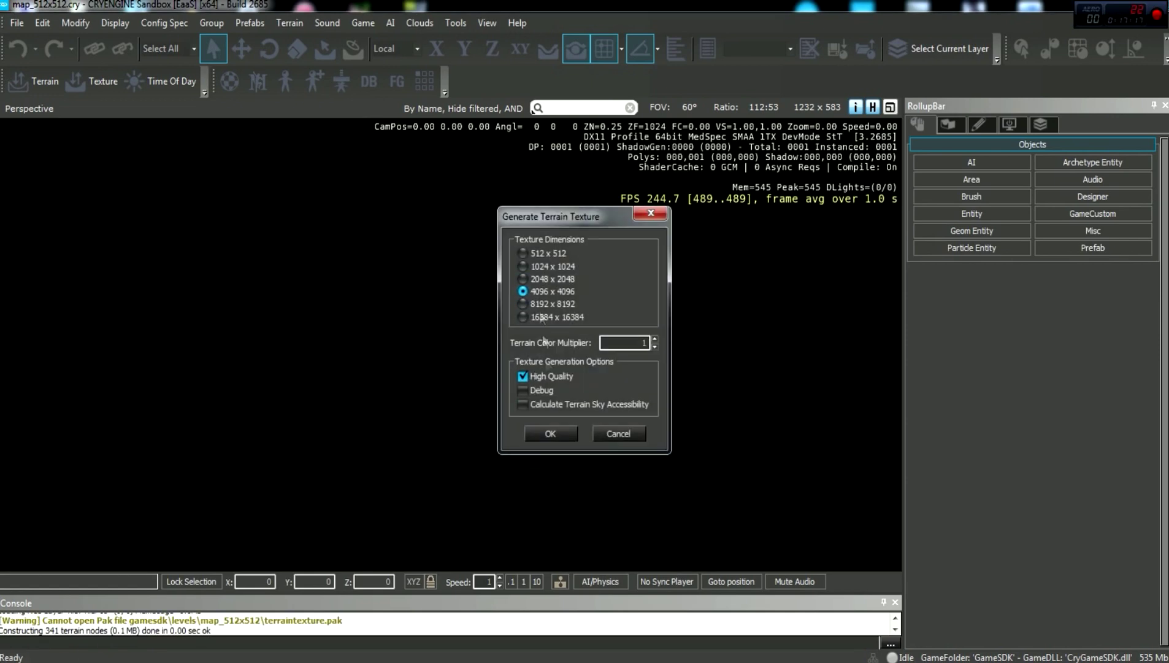
{"action": "left_click", "coordinate": [551, 433]}
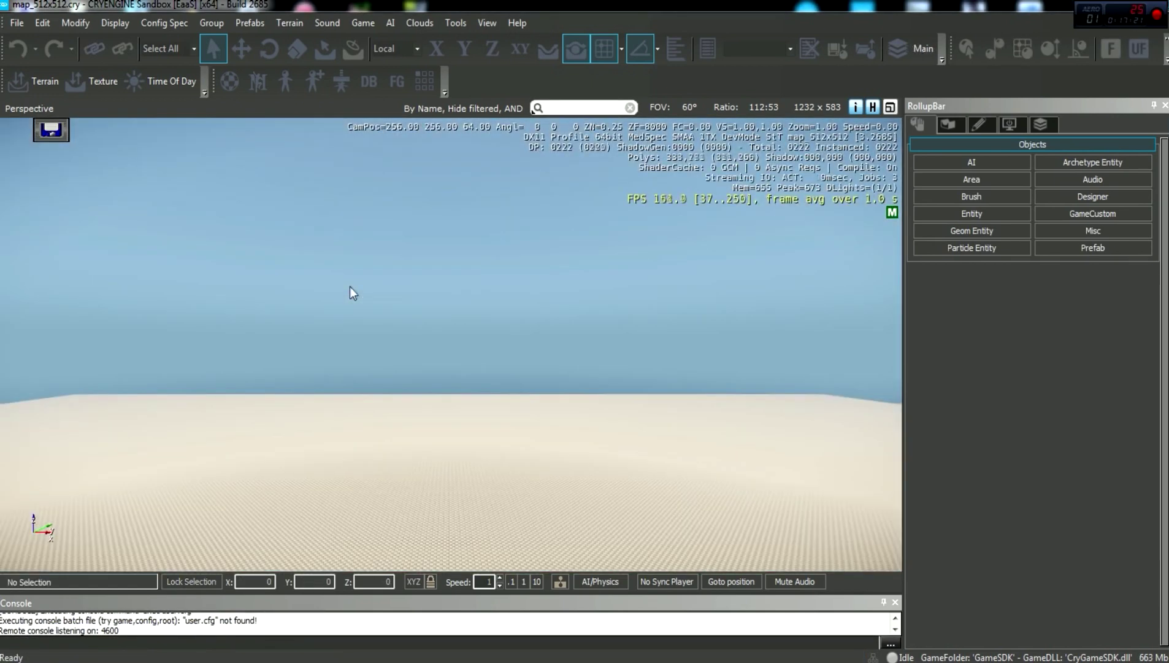
- Set the maximum terrain height to 128 in the Terrain Editor
{"action": "right_click_drag", "start_coordinate": [437, 346], "coordinate": [438, 451]}
{"action": "key", "text": "s"}
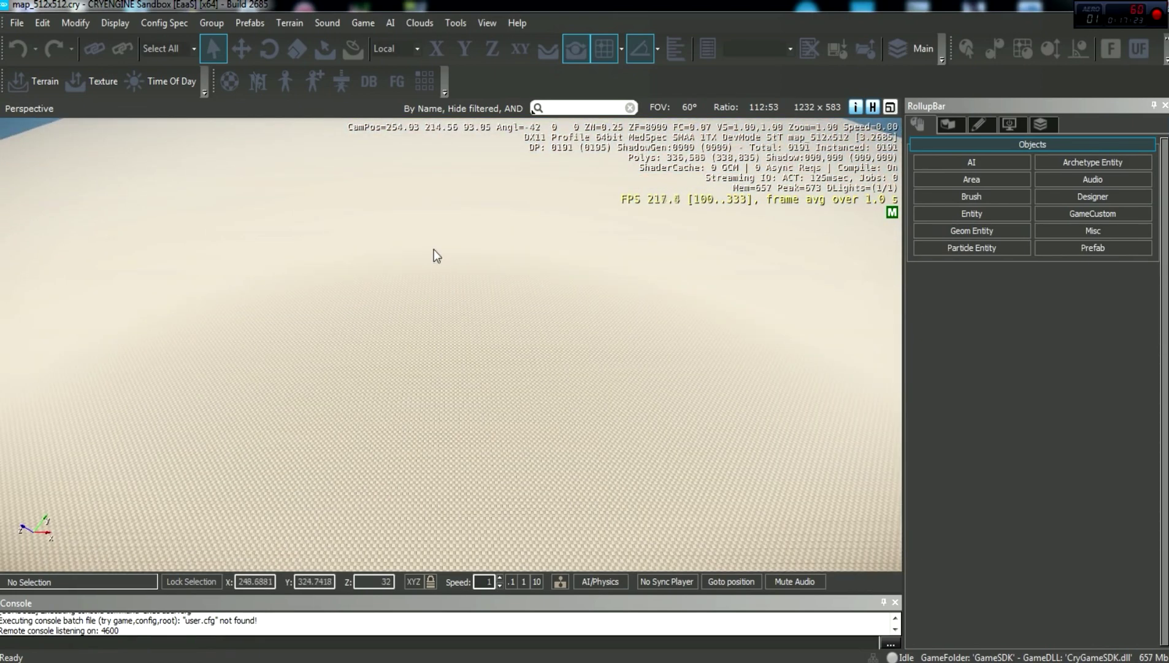
{"action": "left_click", "coordinate": [42, 82]}
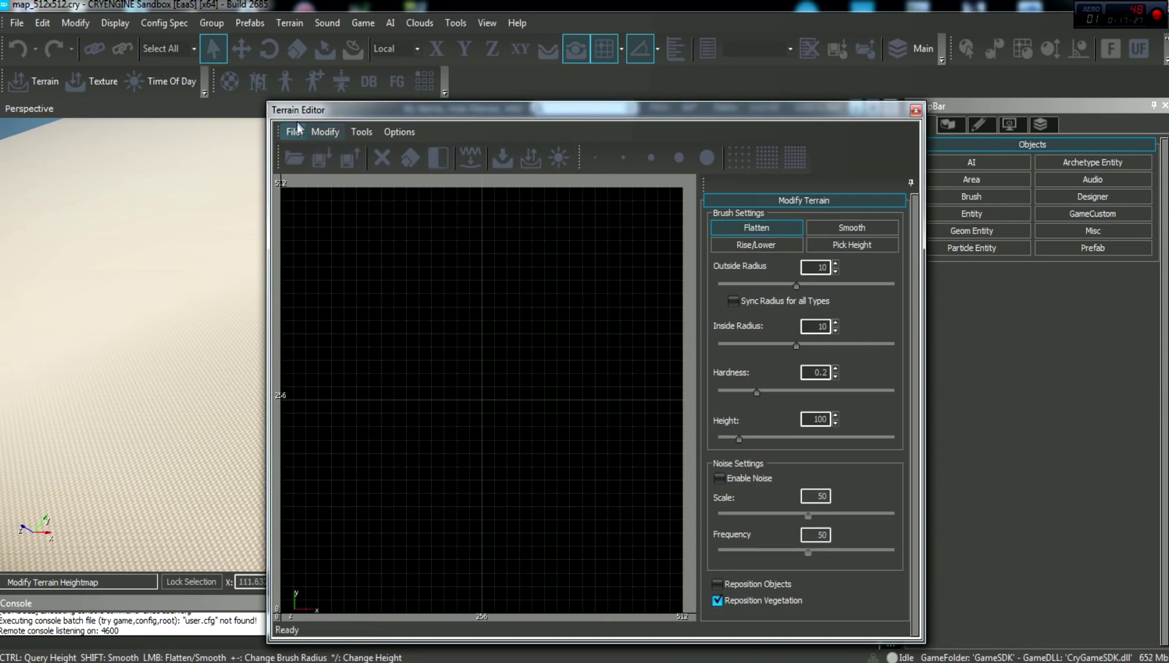
{"action": "left_click", "coordinate": [325, 131]}
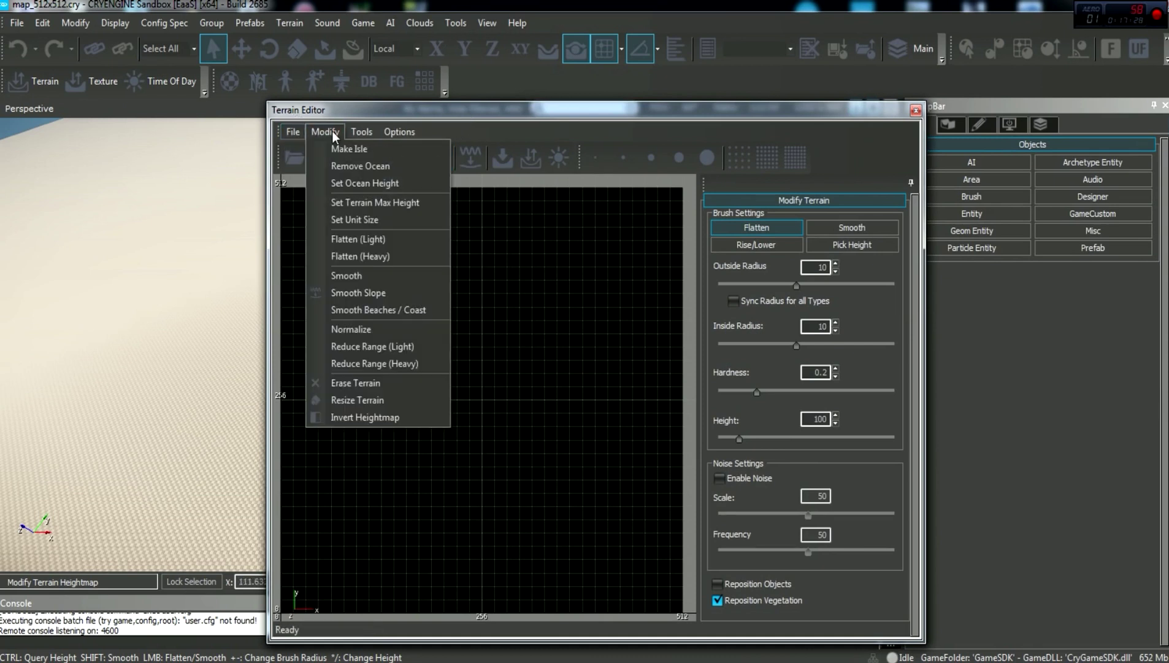
{"action": "left_click", "coordinate": [368, 203]}
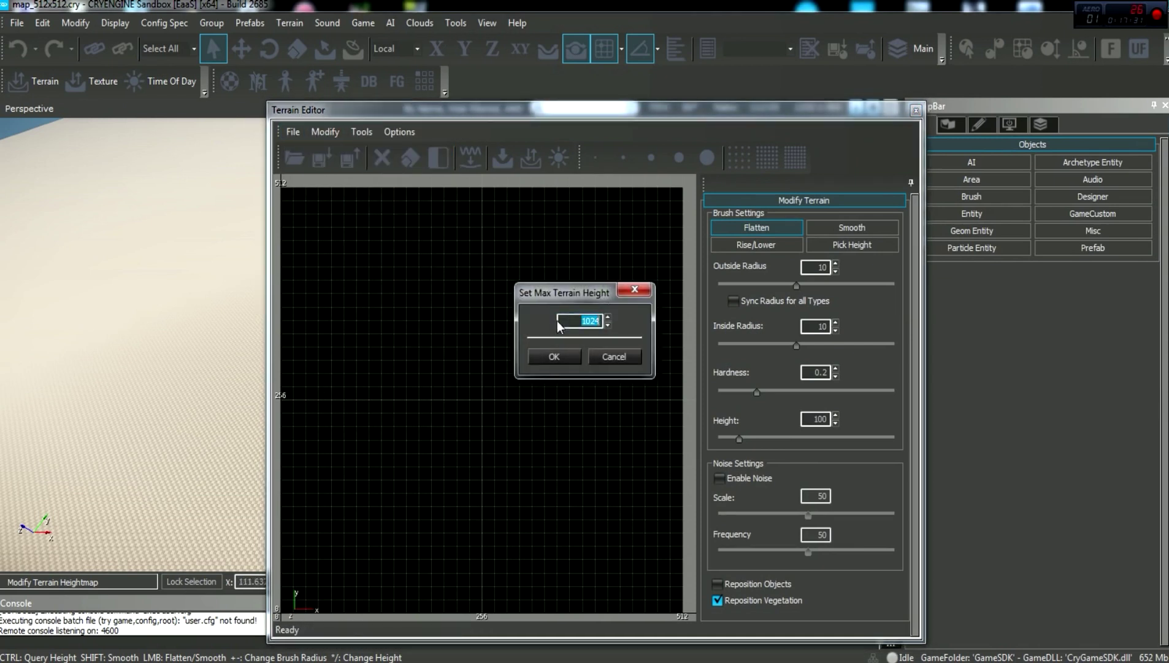
{"action": "type", "text": "128"}
{"action": "left_click", "coordinate": [566, 354]}
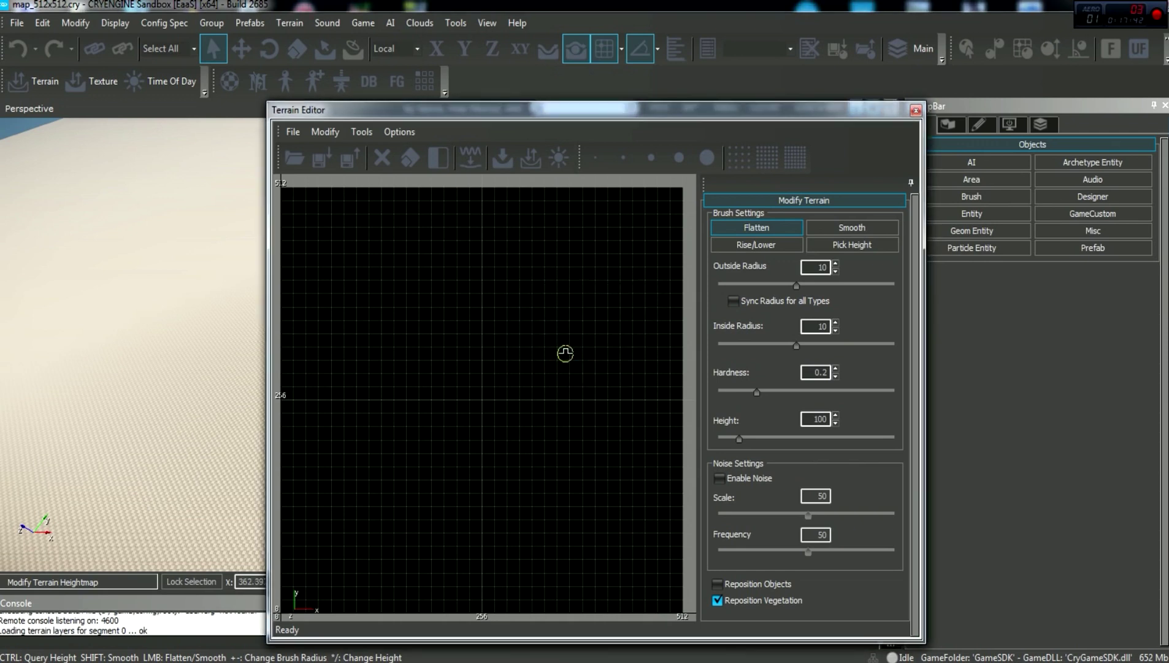
- Try to import the output.r16 heightmap from World Machine Documents into the Terrain Editor, and close the editor
{"action": "left_click", "coordinate": [292, 132]}
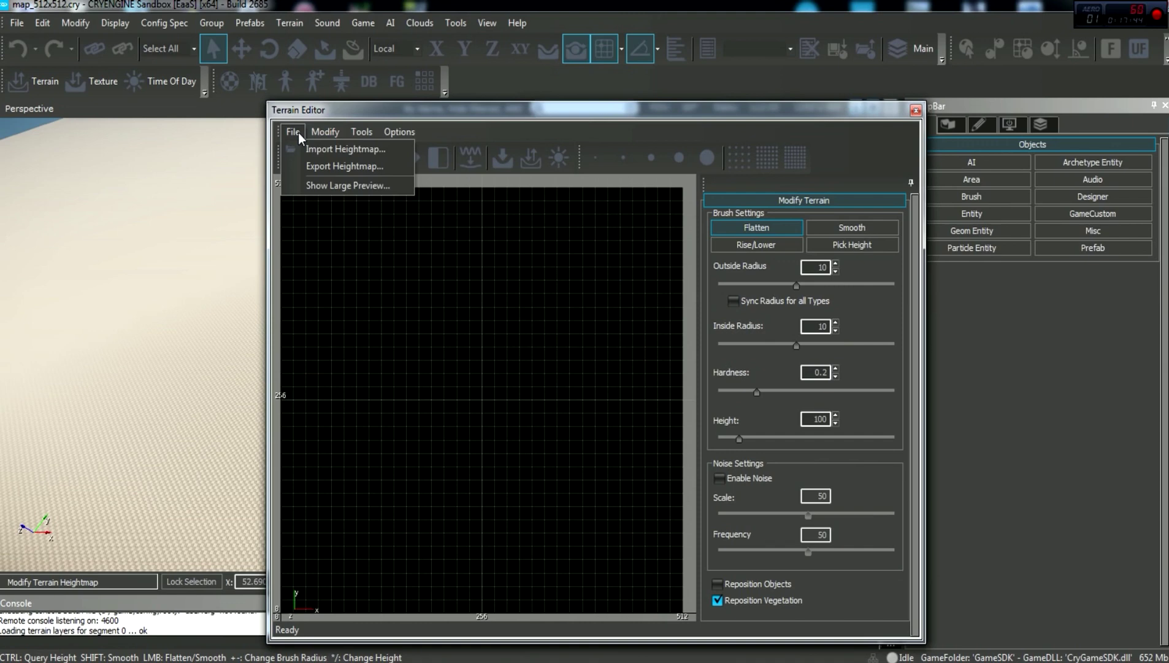
{"action": "left_click", "coordinate": [331, 147]}
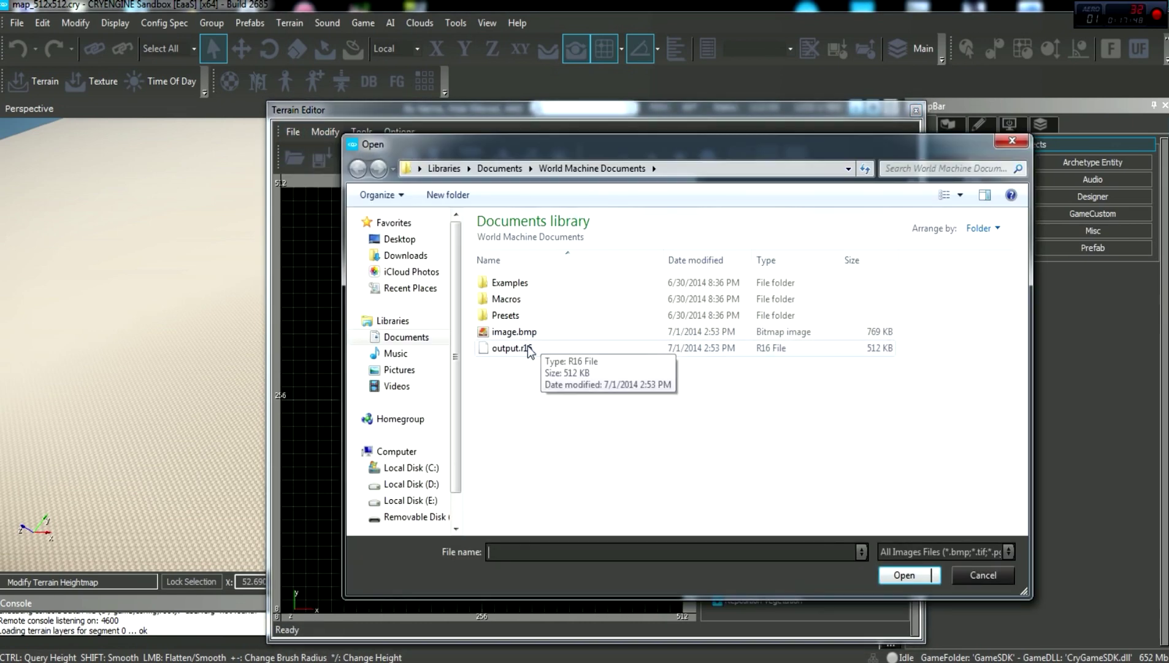
{"action": "left_click", "coordinate": [492, 349]}
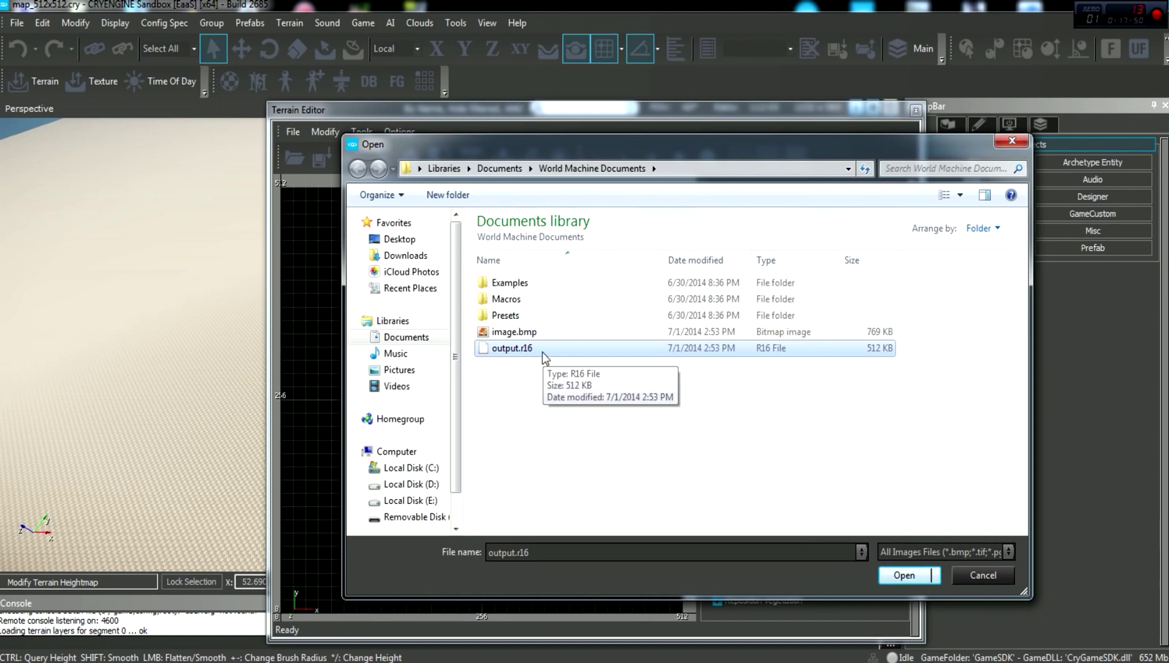
{"action": "left_click", "coordinate": [905, 575]}
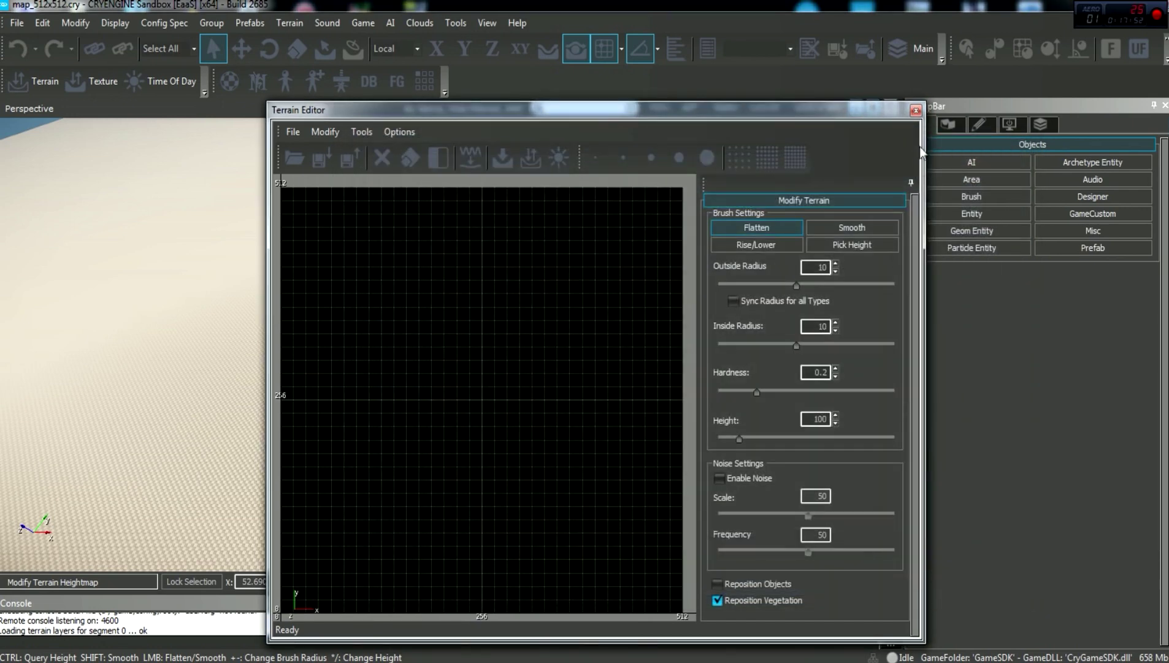
{"action": "left_click", "coordinate": [916, 110]}
- Change the terrain texture's tile resolution to 512x512
{"action": "left_click", "coordinate": [298, 22]}
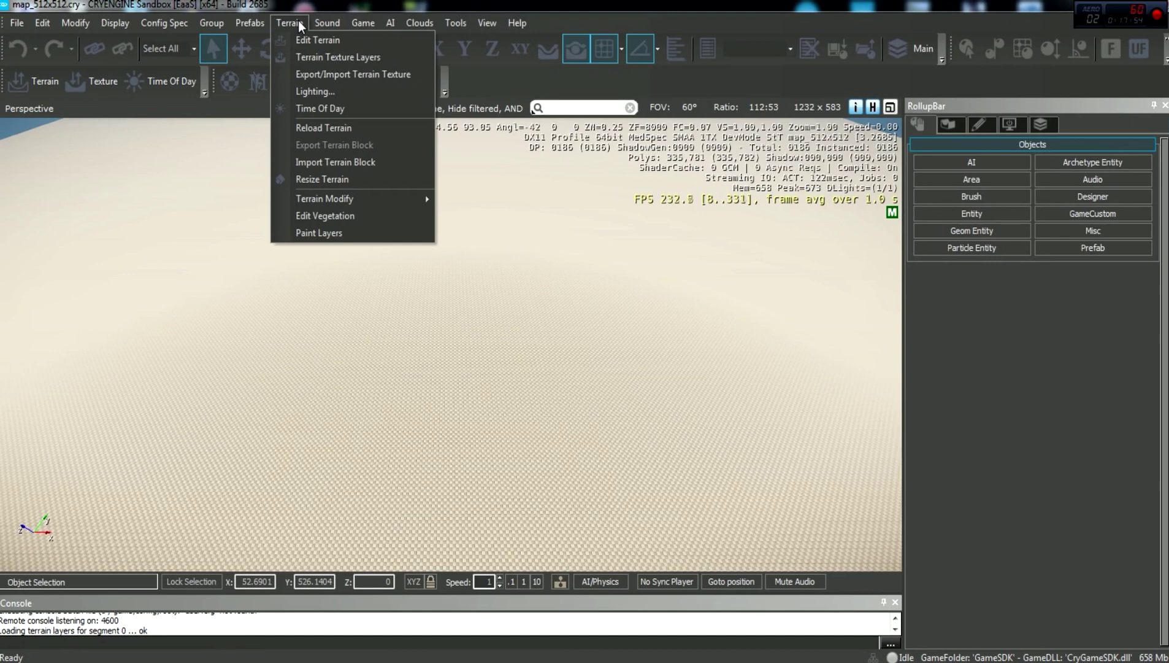
{"action": "left_click", "coordinate": [348, 74]}
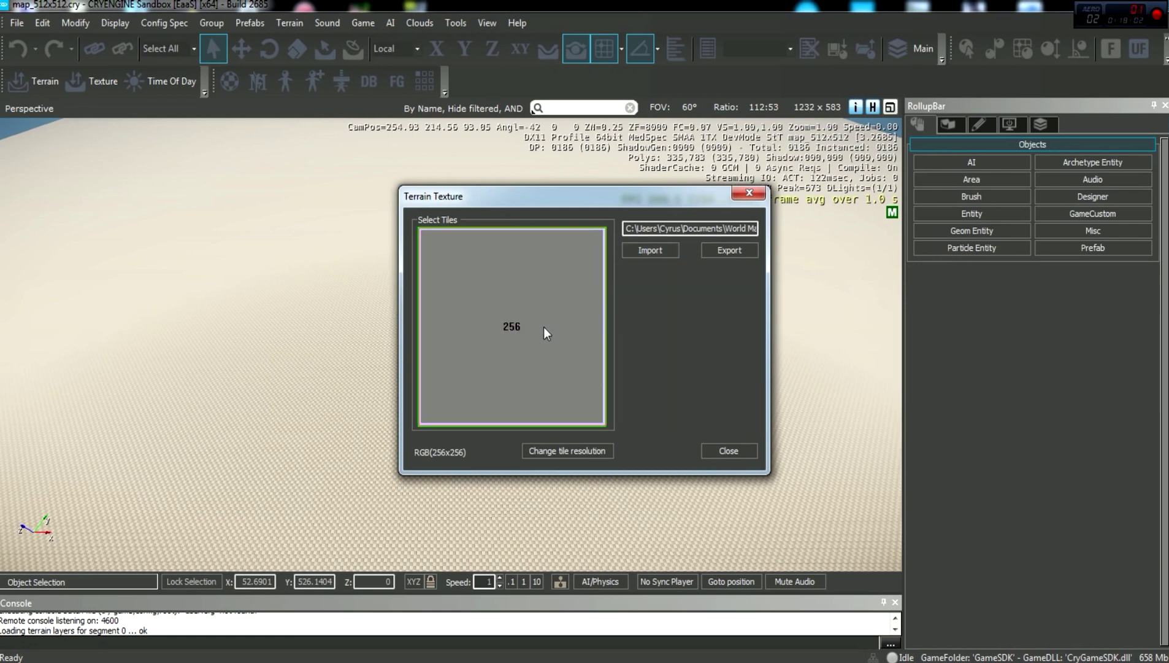
{"action": "left_click", "coordinate": [586, 450]}
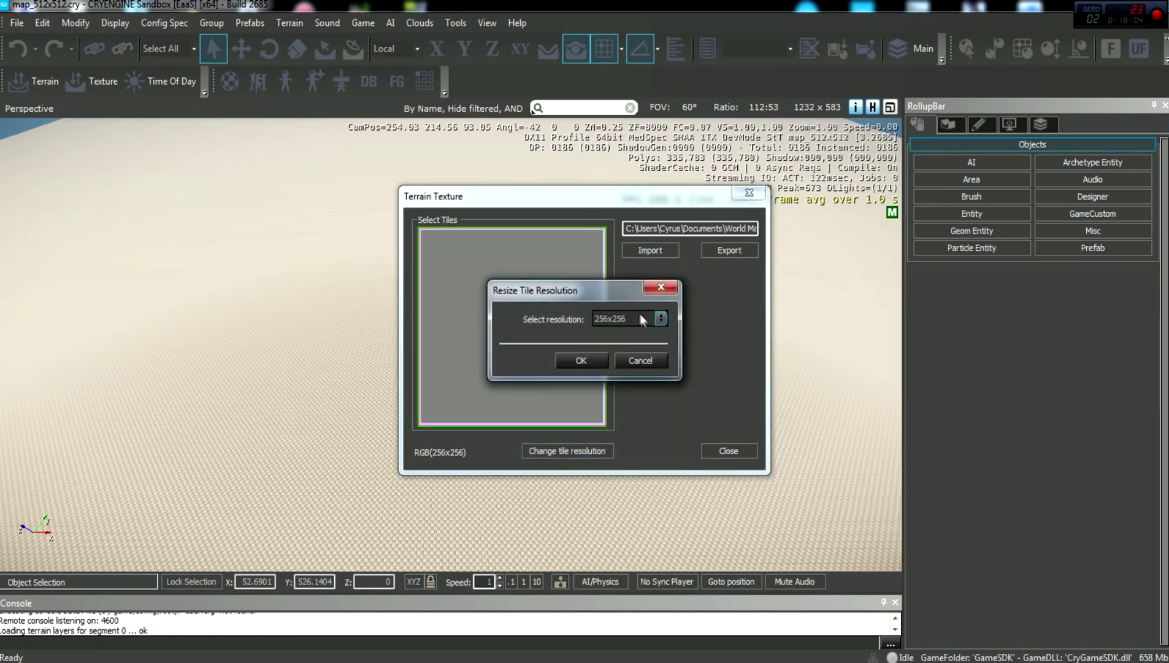
{"action": "left_click", "coordinate": [640, 315]}
{"action": "left_click", "coordinate": [627, 362]}
{"action": "left_click", "coordinate": [580, 362]}
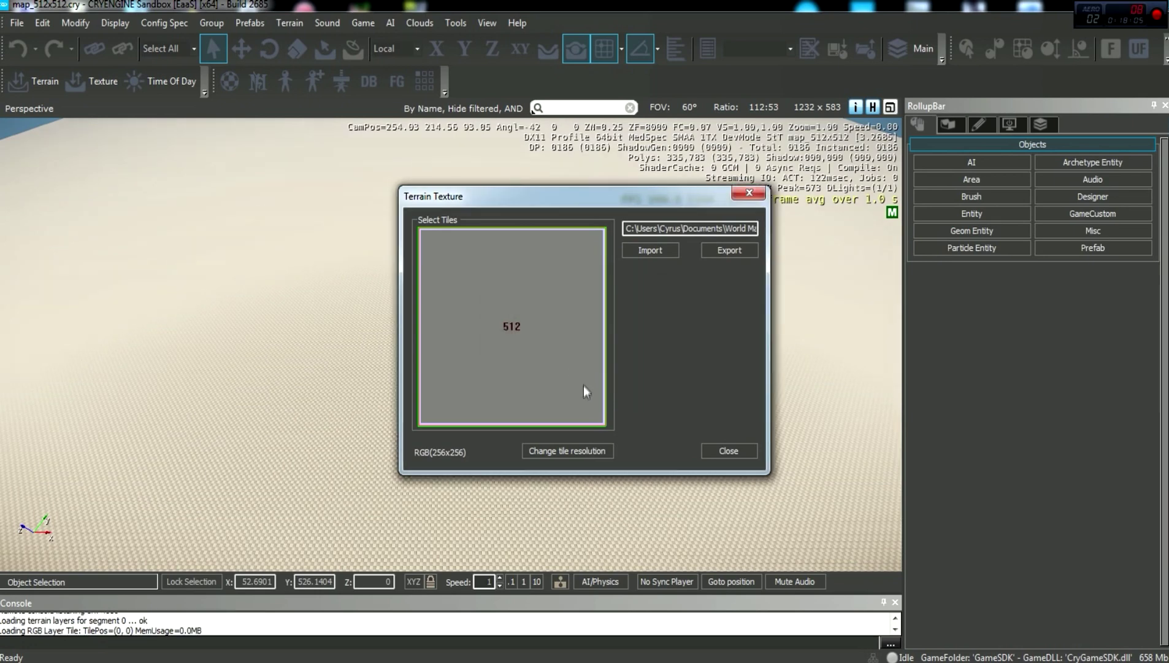
- Import image.bmp from the World Machine Documents folder as the terrain texture and close the Terrain Texture dialog
{"action": "left_click", "coordinate": [667, 250]}
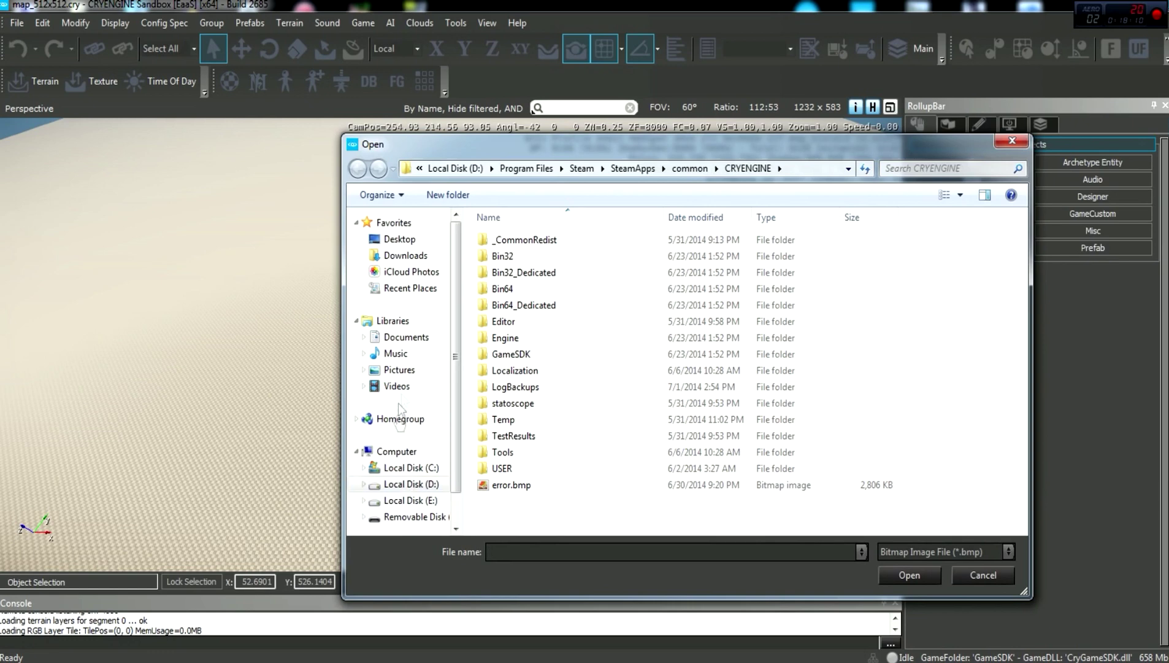
{"action": "left_click", "coordinate": [408, 336]}
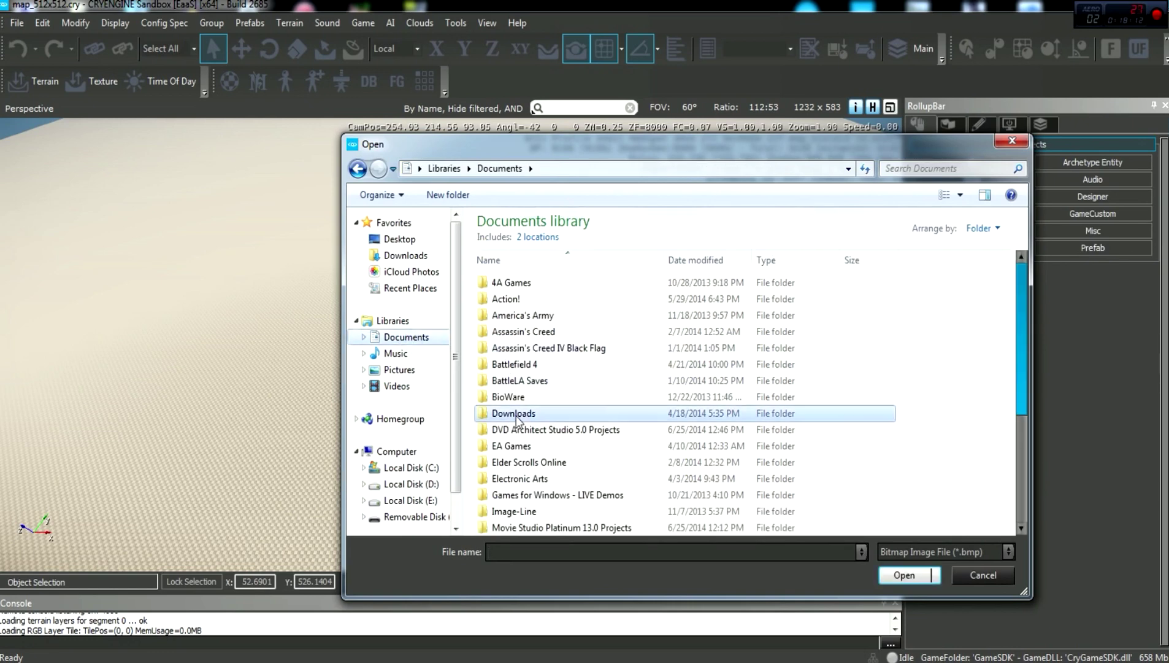
{"action": "scroll", "coordinate": [516, 418], "scroll_direction": "down", "scroll_amount": 4}
{"action": "double_click", "coordinate": [534, 528]}
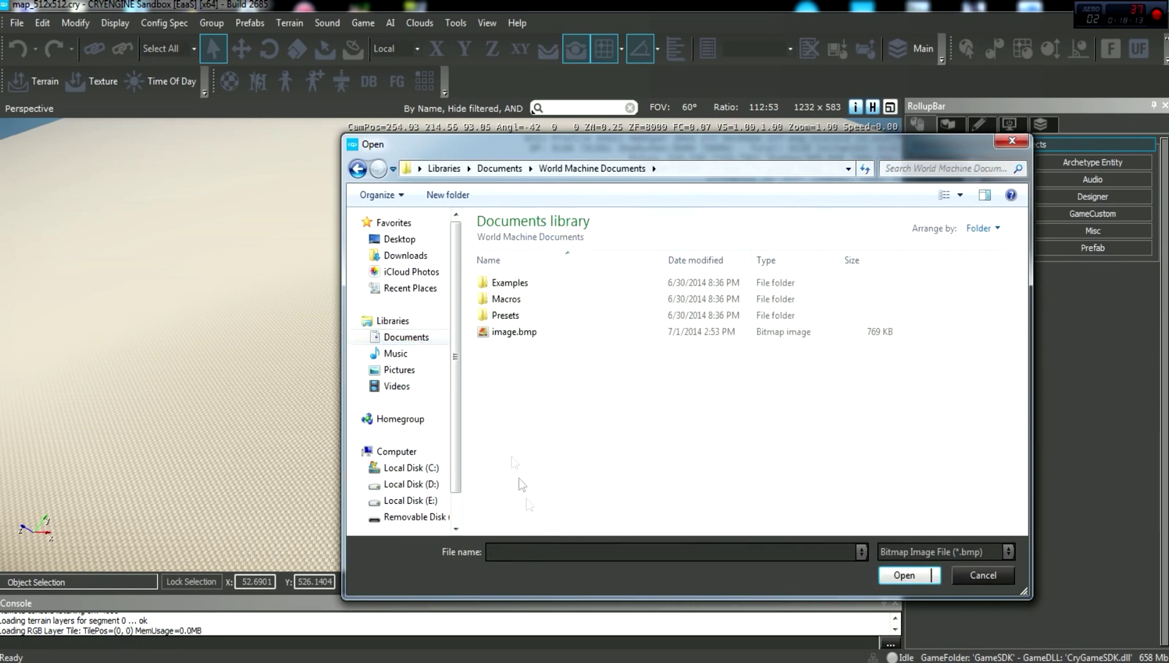
{"action": "left_click", "coordinate": [513, 333]}
{"action": "left_click", "coordinate": [905, 575]}
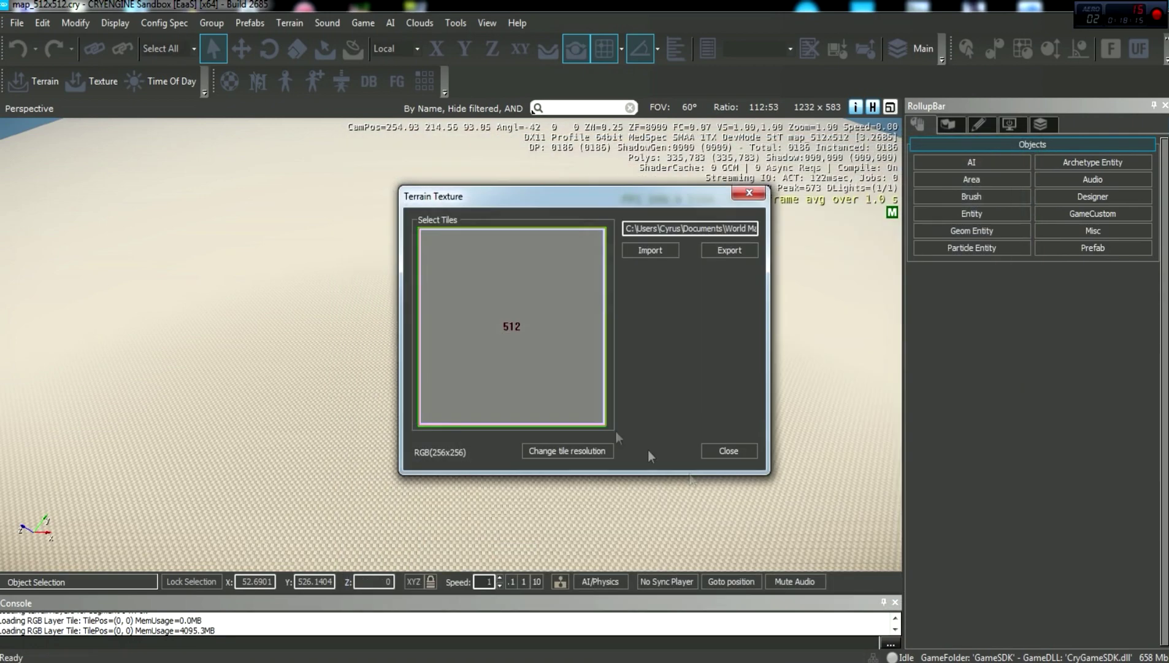
{"action": "left_click", "coordinate": [729, 451]}
- Import the output.r16 heightmap again through the Terrain Editor and close the editor
{"action": "right_click_drag", "start_coordinate": [535, 362], "coordinate": [897, 359]}
{"action": "right_click_drag", "start_coordinate": [466, 345], "coordinate": [569, 346]}
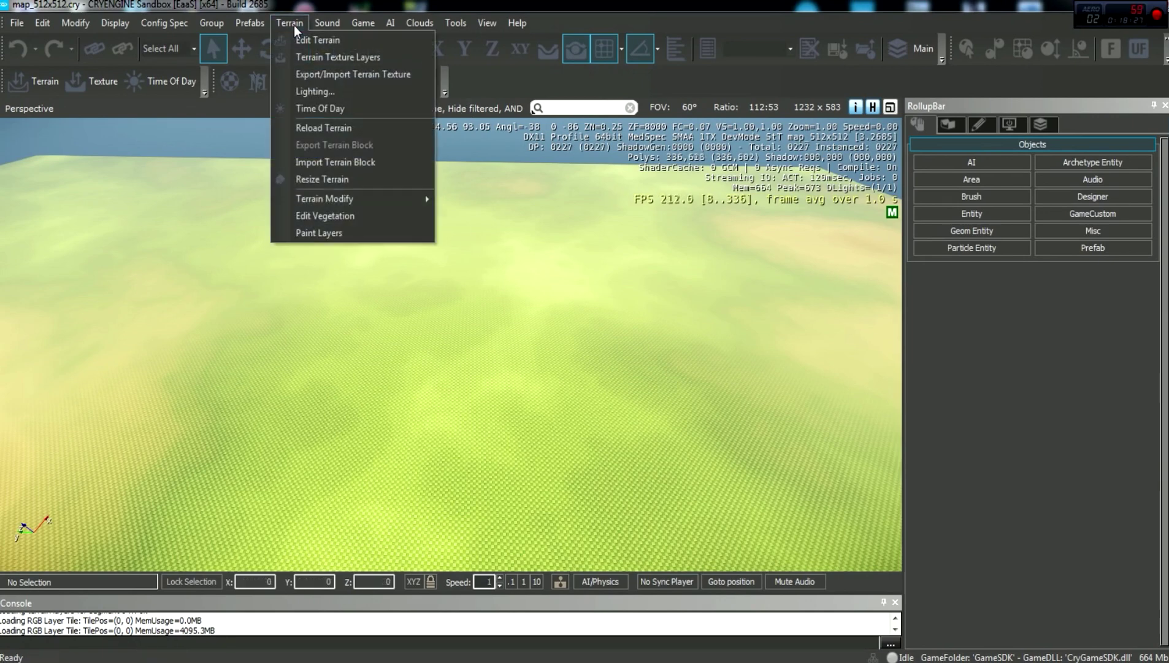
{"action": "left_click", "coordinate": [29, 77]}
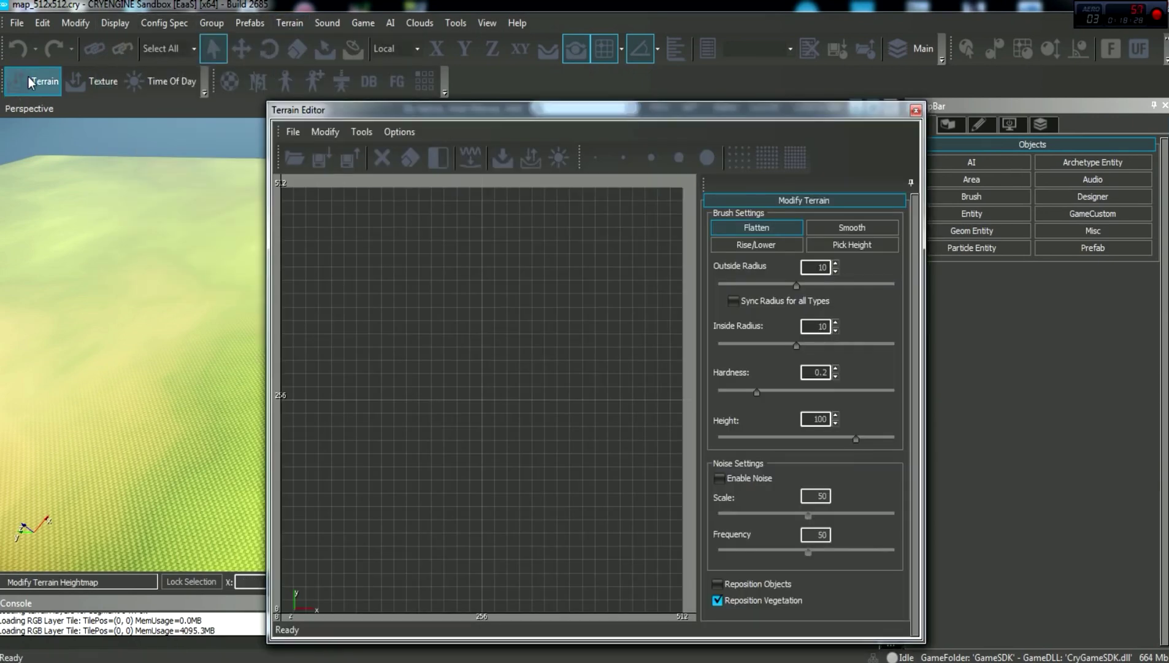
{"action": "left_click", "coordinate": [300, 131]}
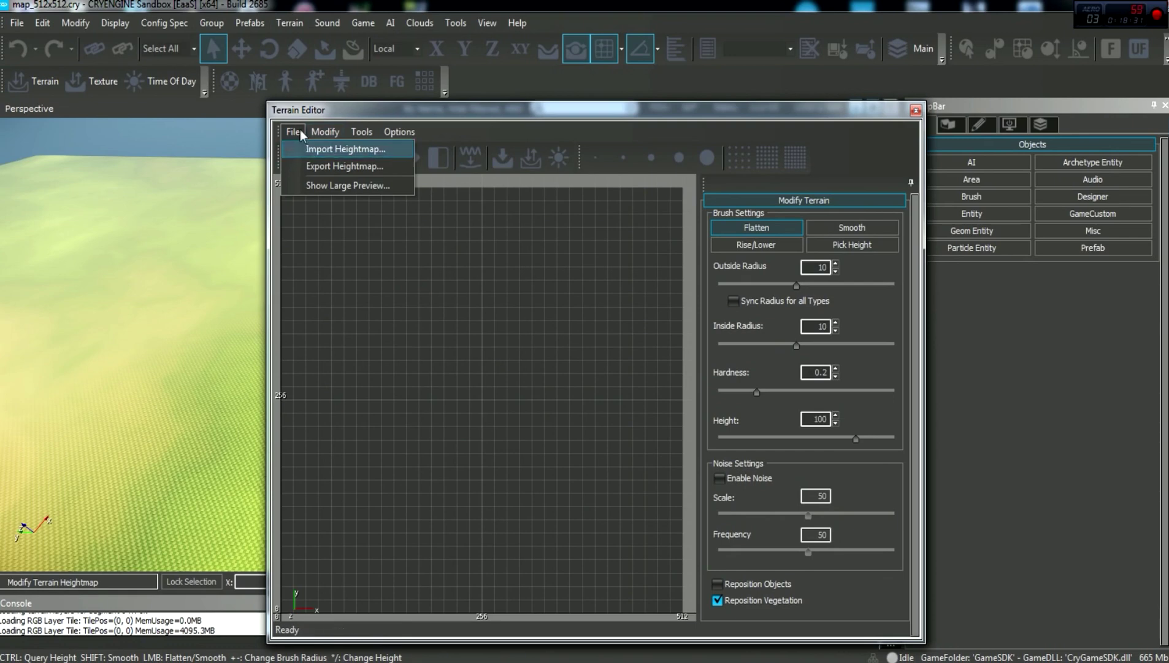
{"action": "left_click", "coordinate": [311, 147]}
{"action": "left_click", "coordinate": [513, 349]}
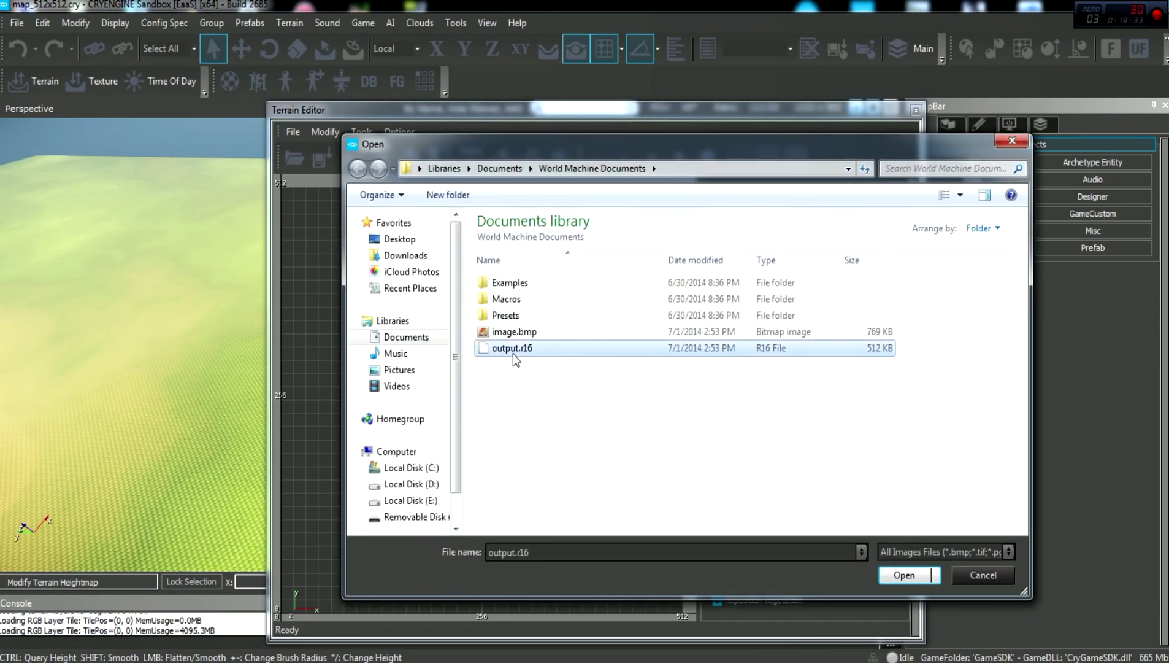
{"action": "double_click", "coordinate": [539, 348]}
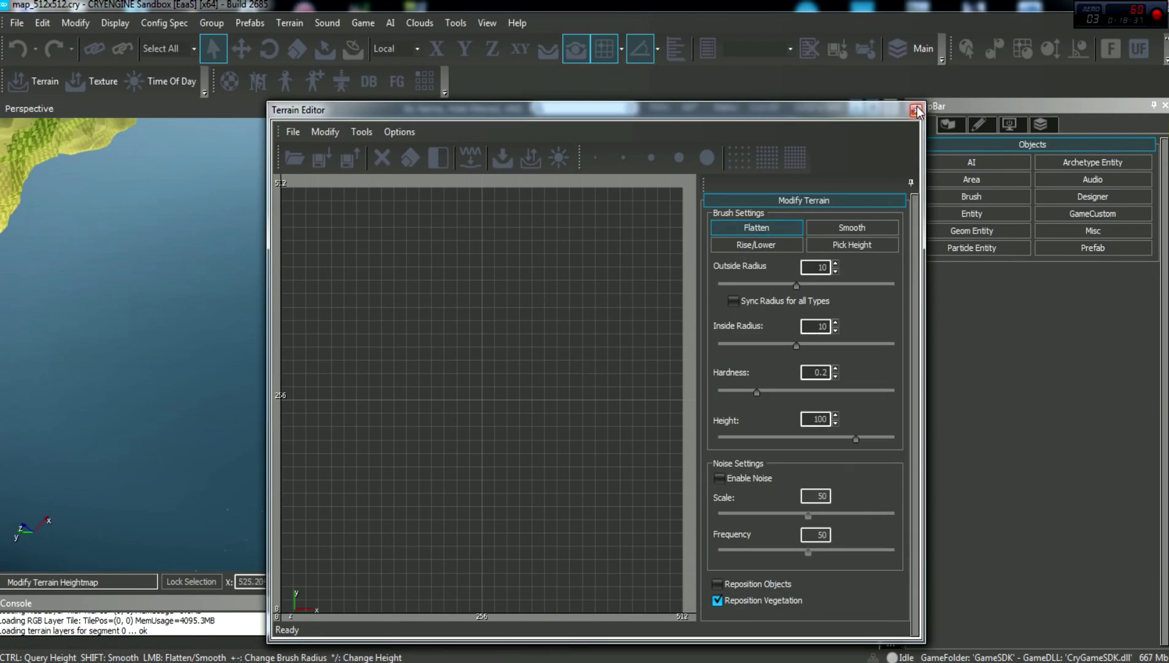
{"action": "left_click", "coordinate": [916, 111]}
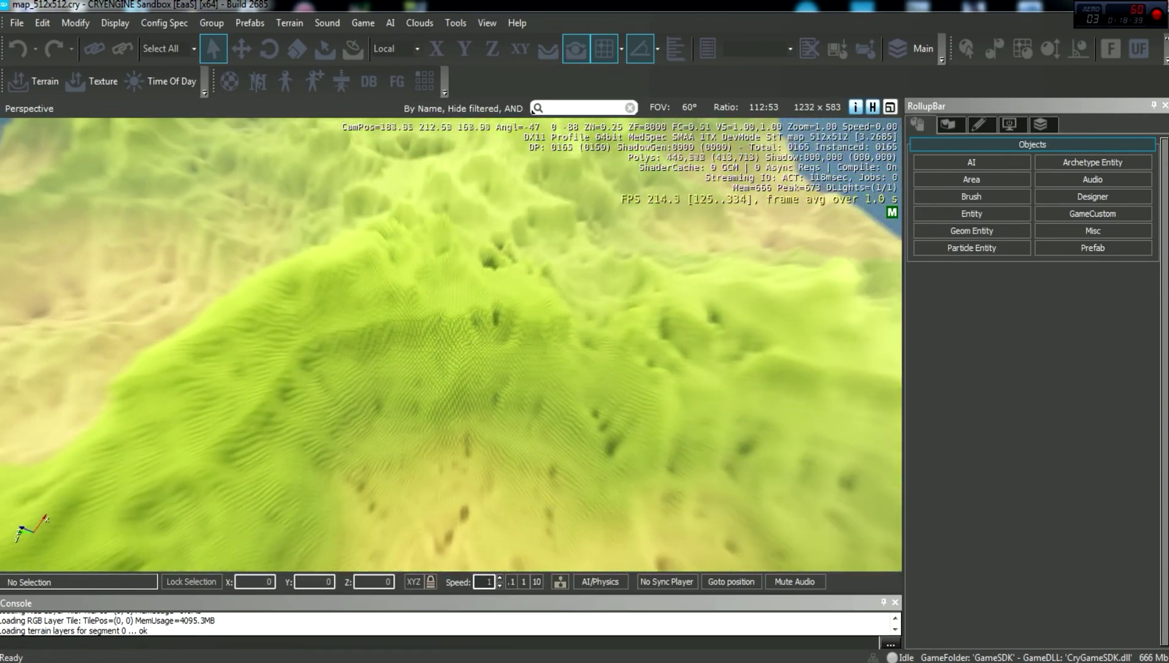
- Enter game mode from a close-up spot on the green terrain, and test firing and reloading the weapon
{"action": "key", "text": "s"}
{"action": "right_click_drag", "start_coordinate": [540, 295], "coordinate": [596, 273]}
{"action": "right_click_drag", "start_coordinate": [489, 341], "coordinate": [485, 380]}
{"action": "key", "text": "w"}
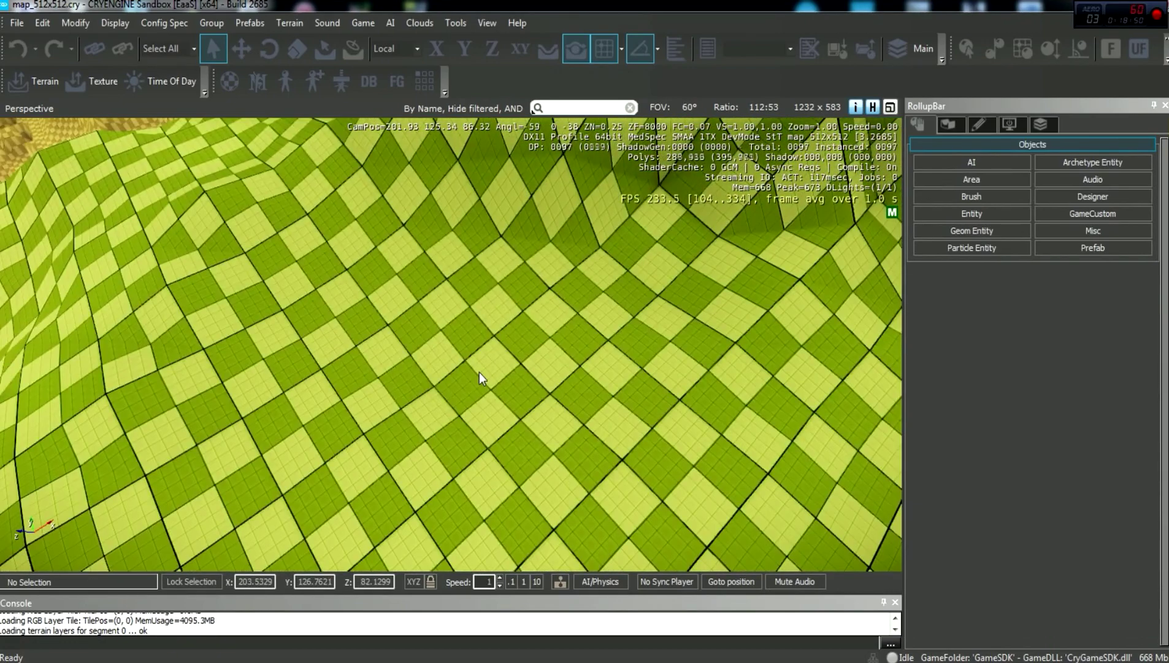
{"action": "key", "text": "ctrl+g"}
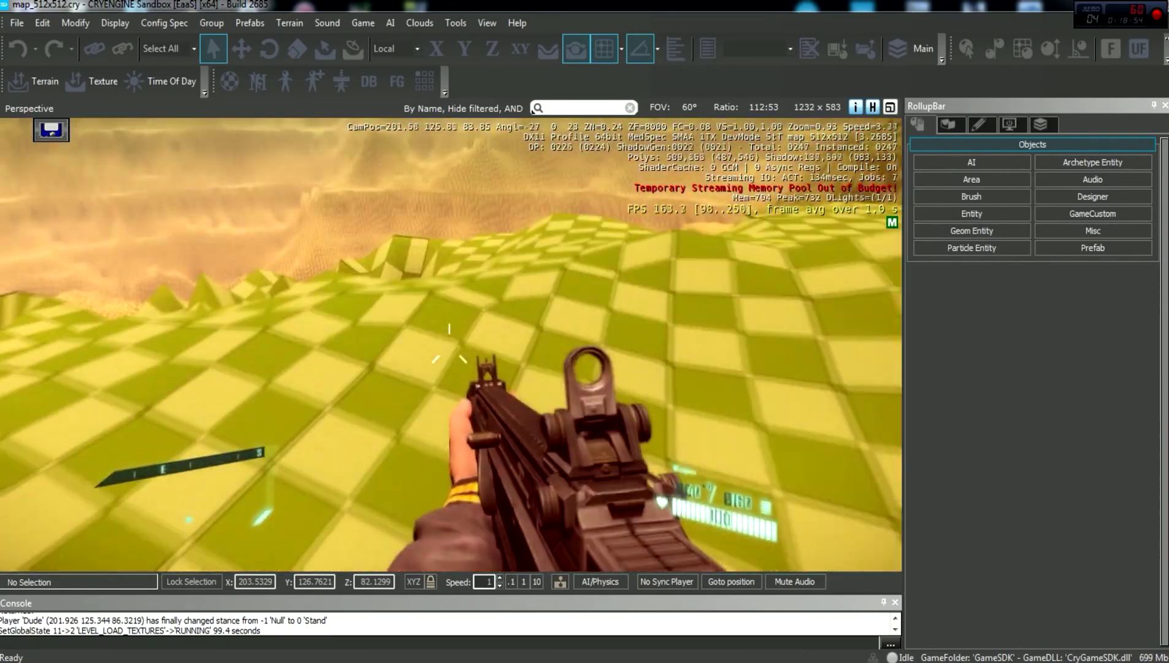
{"action": "key", "text": "w"}
{"action": "key", "text": "w"}
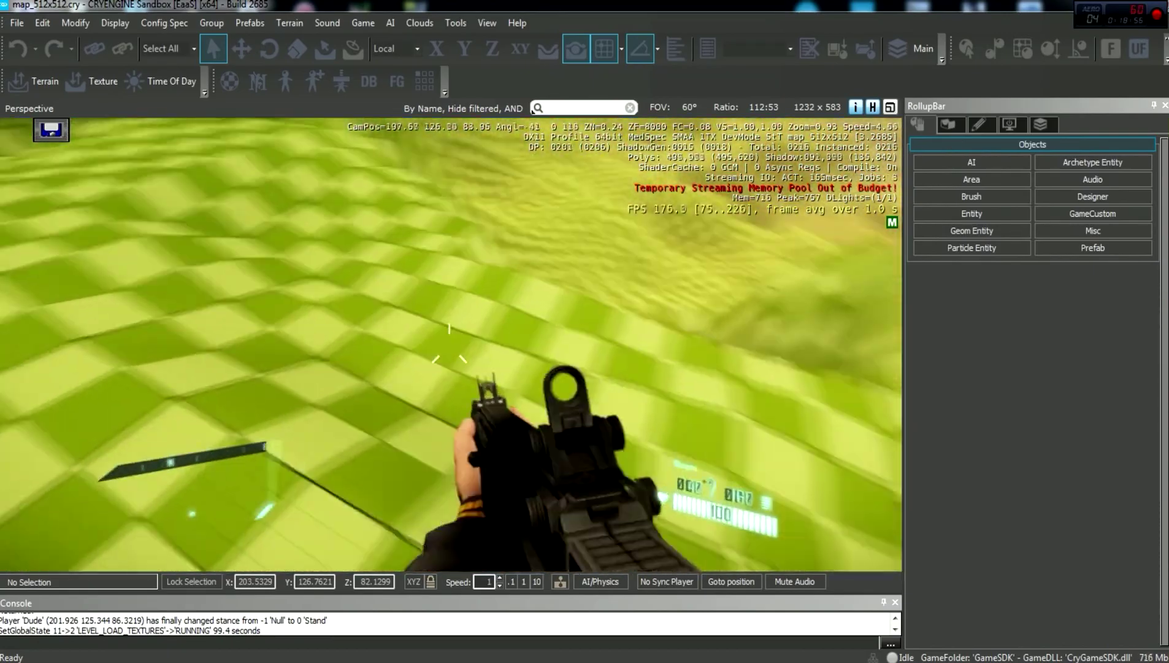
{"action": "left_click", "coordinate": [450, 352]}
{"action": "left_click", "coordinate": [450, 352]}
{"action": "key", "text": "w"}
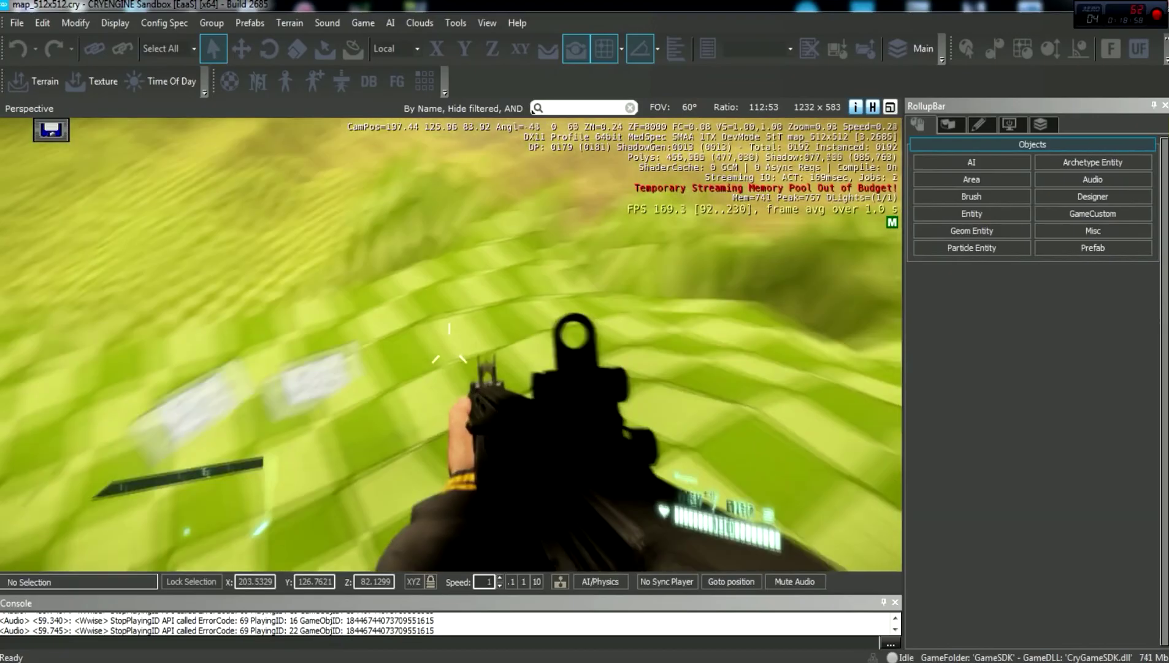
{"action": "key", "text": "r"}
{"action": "key", "text": "w"}
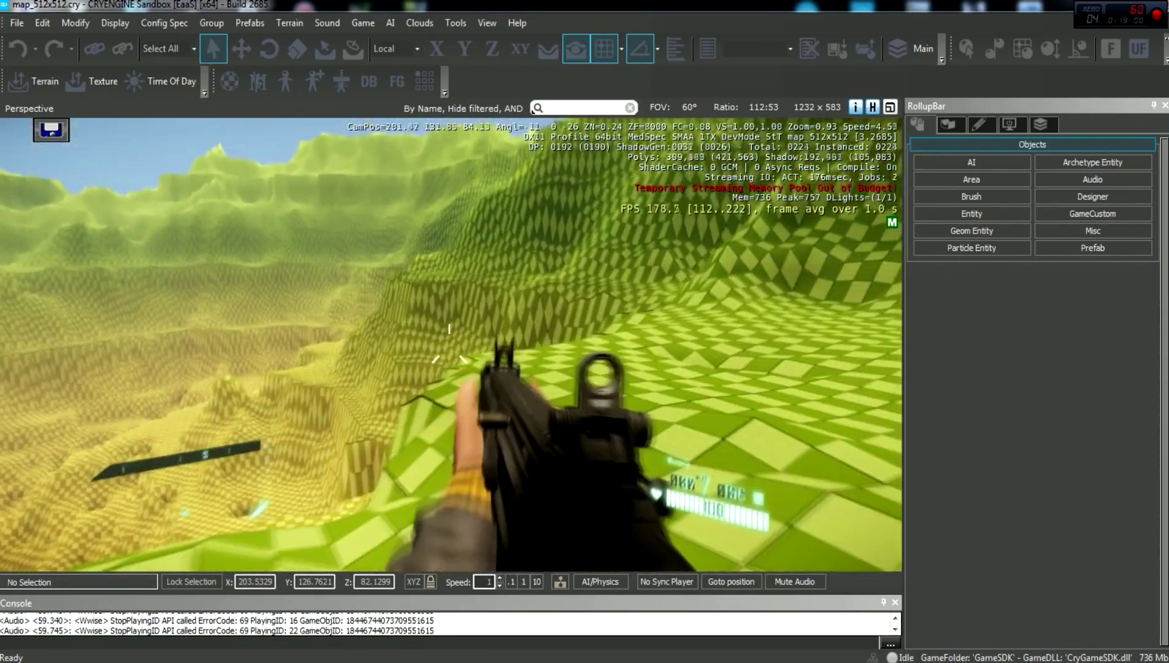
- Walk across the green slopes in game mode to examine the imported terrain's shape, scale and texture up close
{"action": "key", "text": "w"}
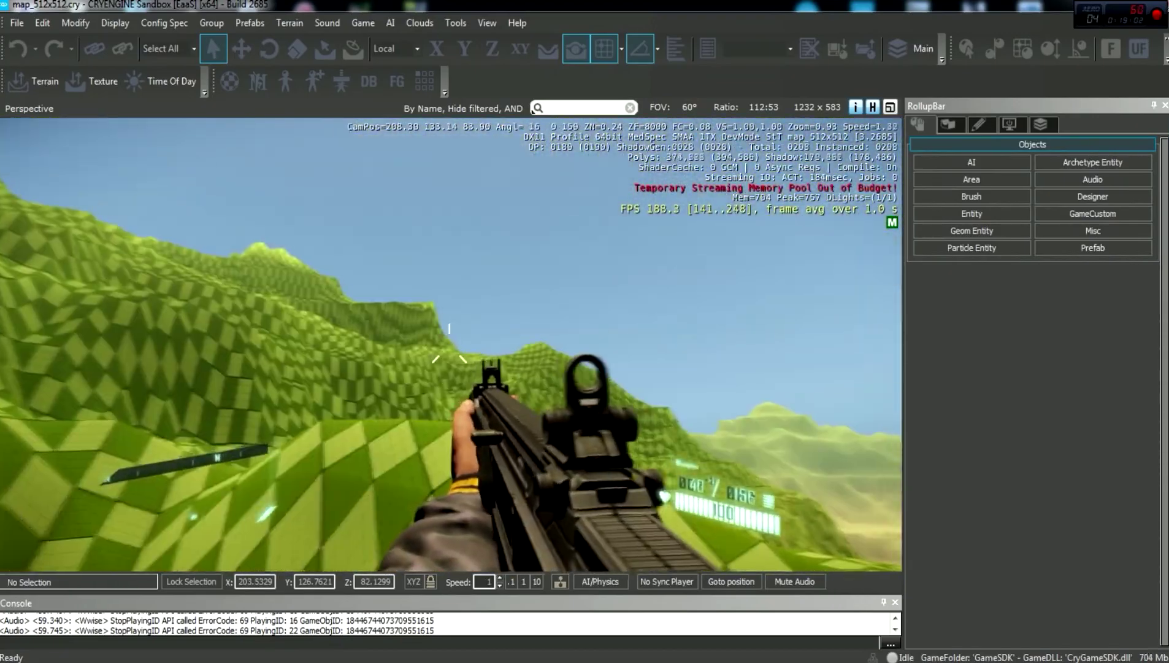
{"action": "key", "text": "w"}
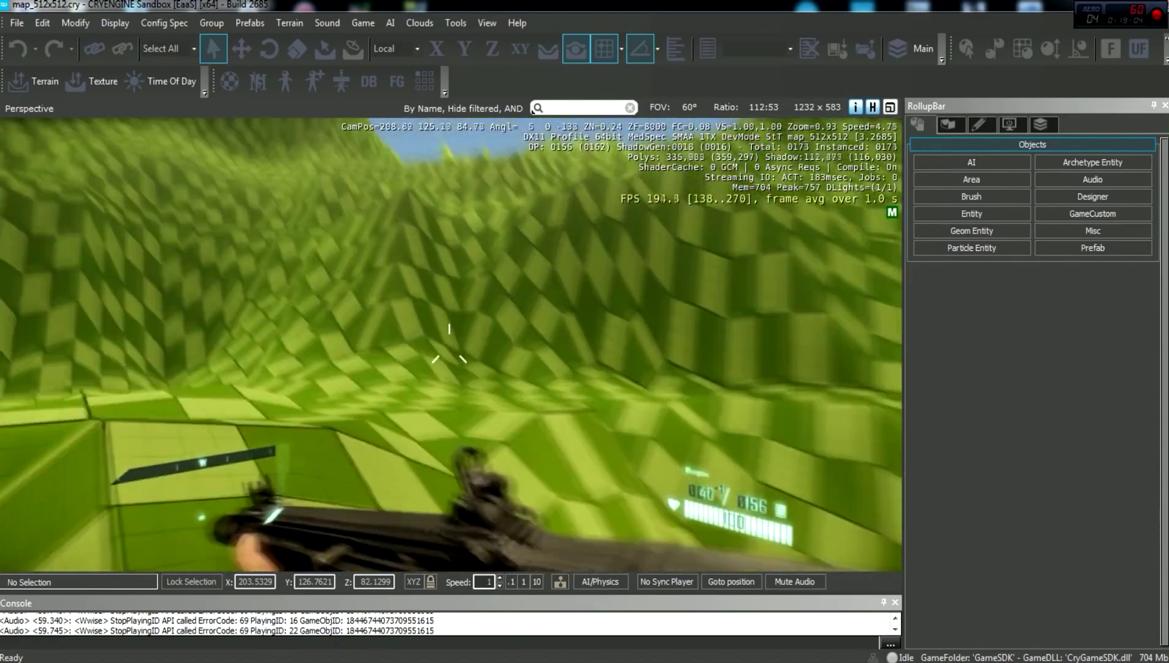
{"action": "key", "text": "w"}
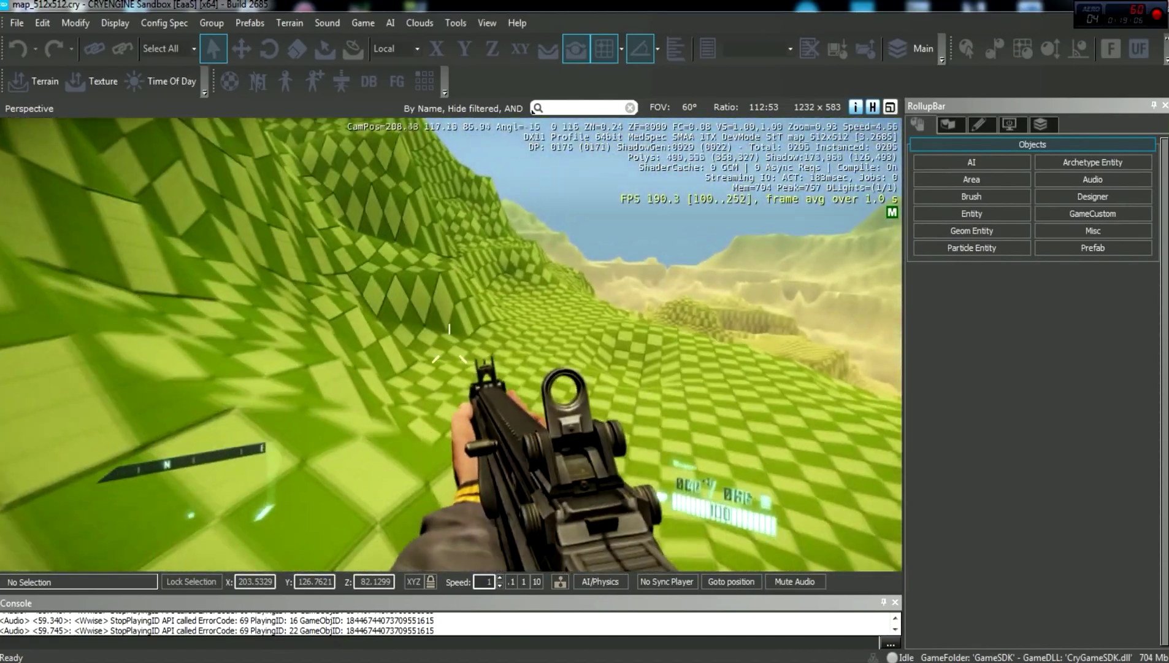
{"action": "key", "text": "w"}
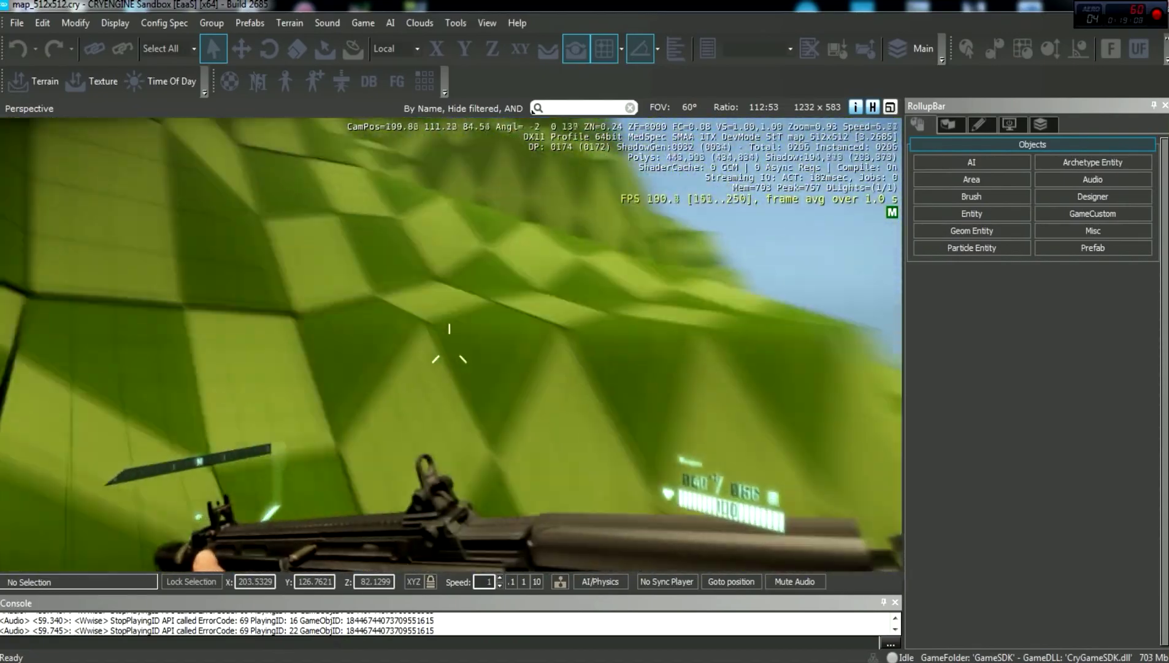
{"action": "key", "text": "w"}
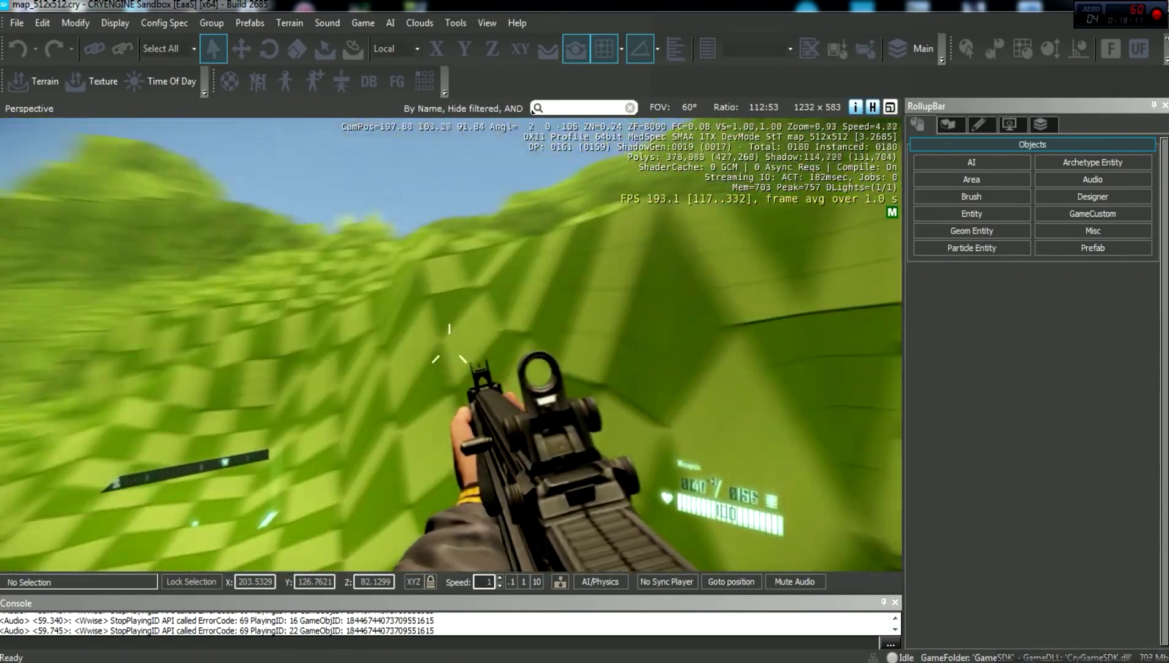
{"action": "key", "text": "w"}
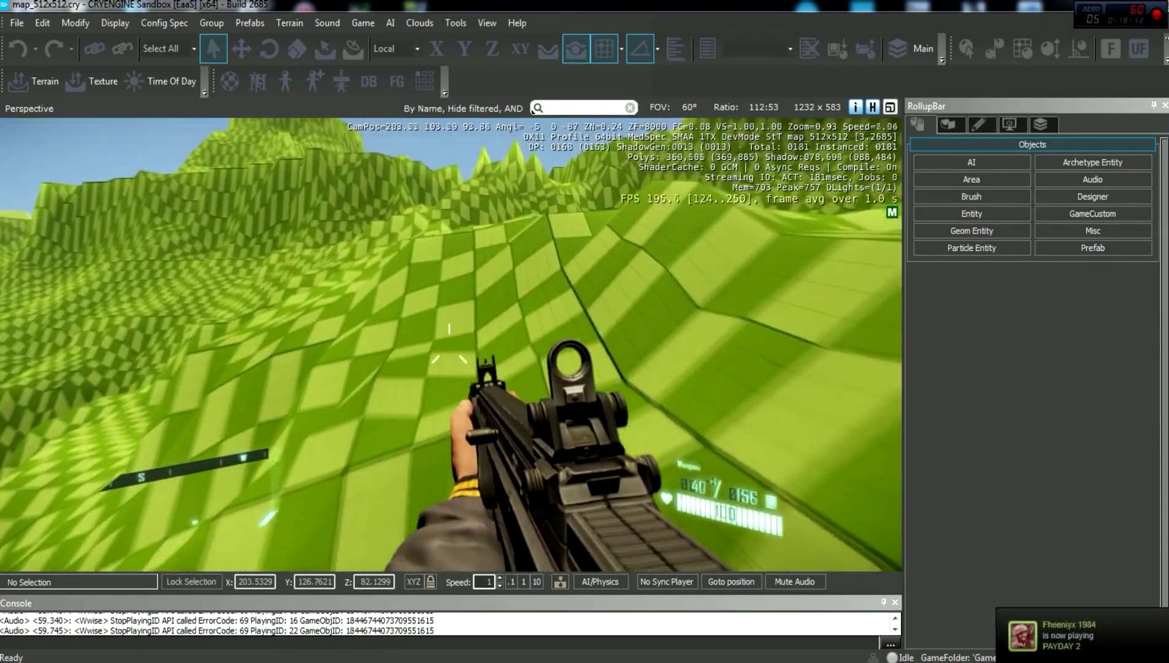
{"action": "key", "text": "w"}
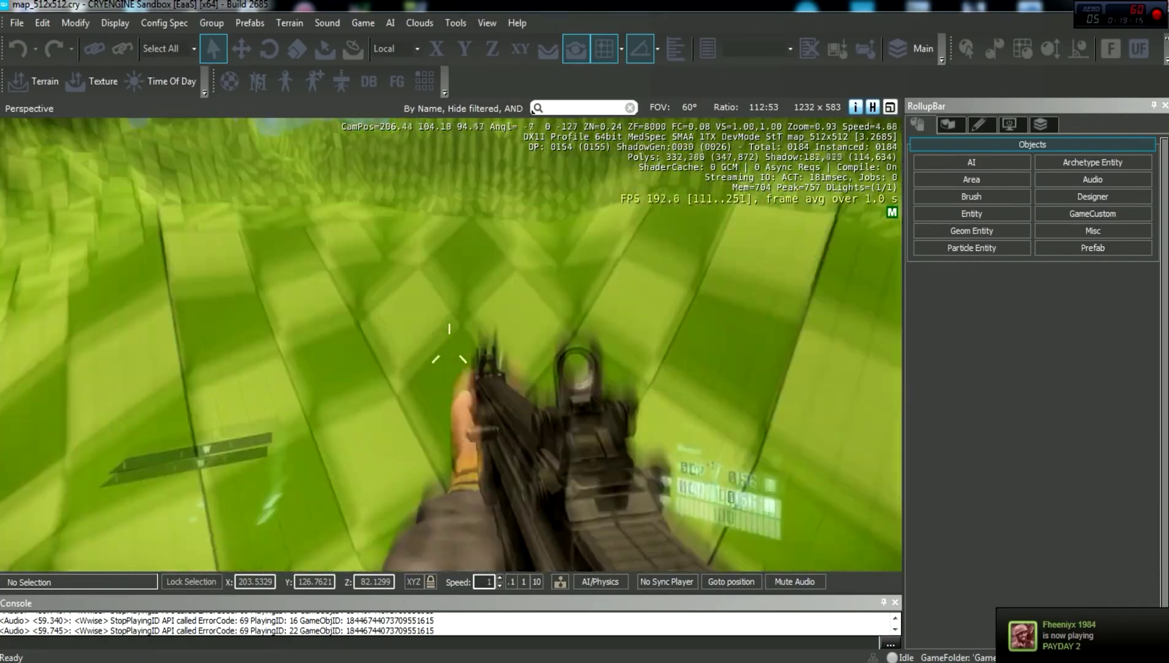
{"action": "key", "text": "w"}
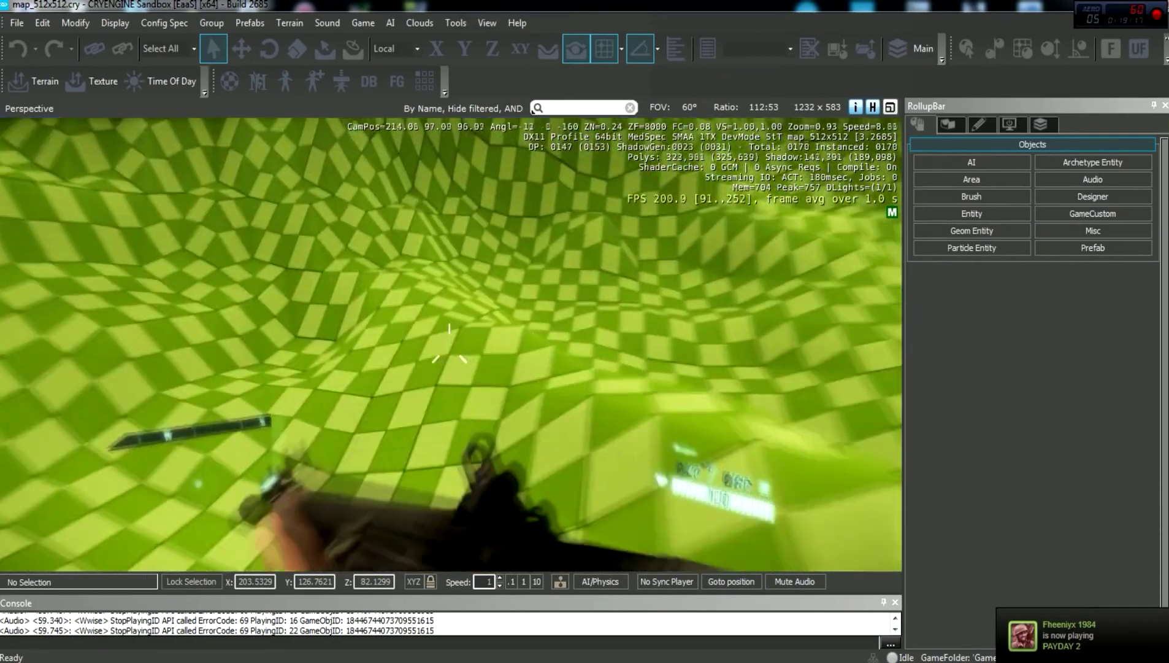
{"action": "key", "text": "w"}
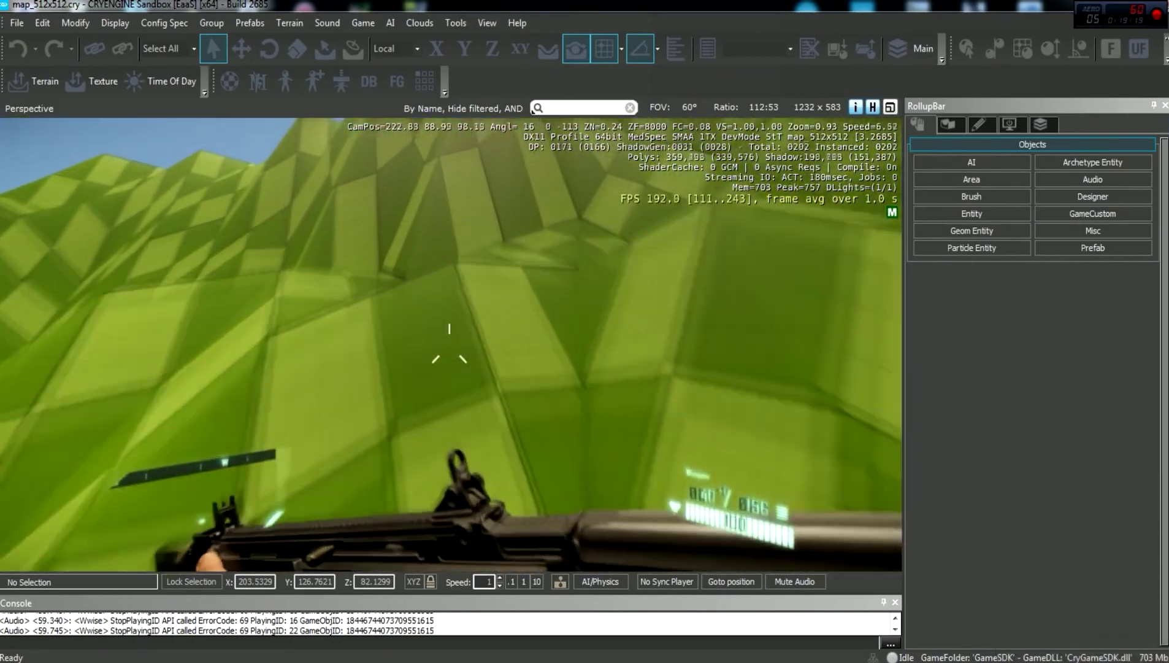
{"action": "key", "text": "w"}
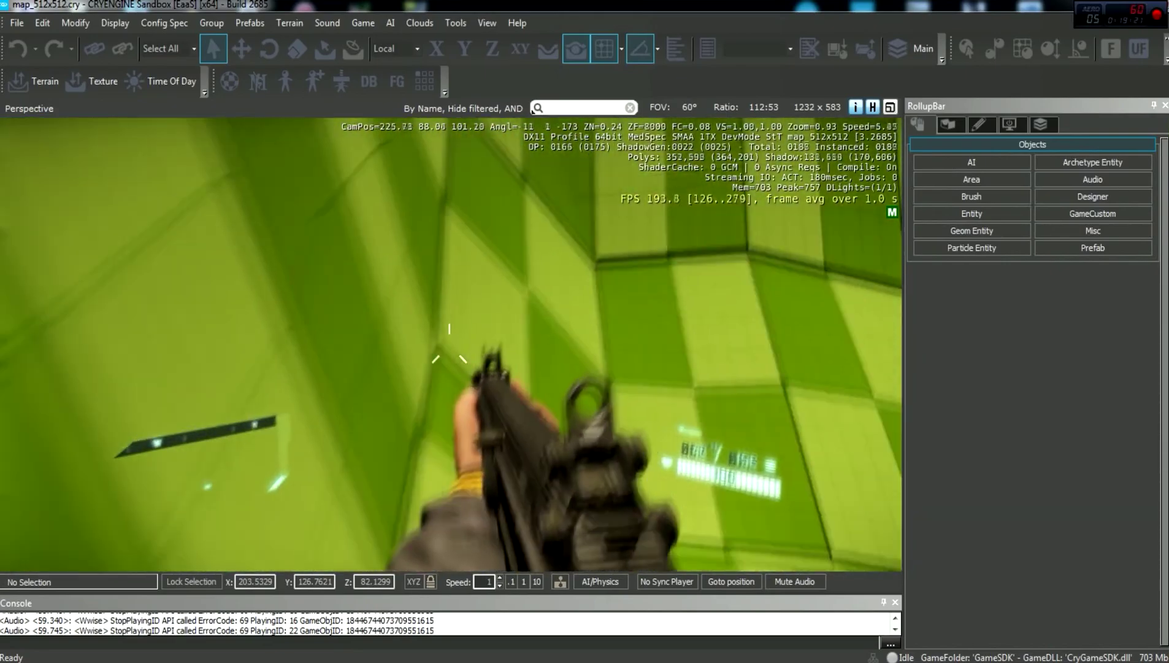
{"action": "key", "text": "w"}
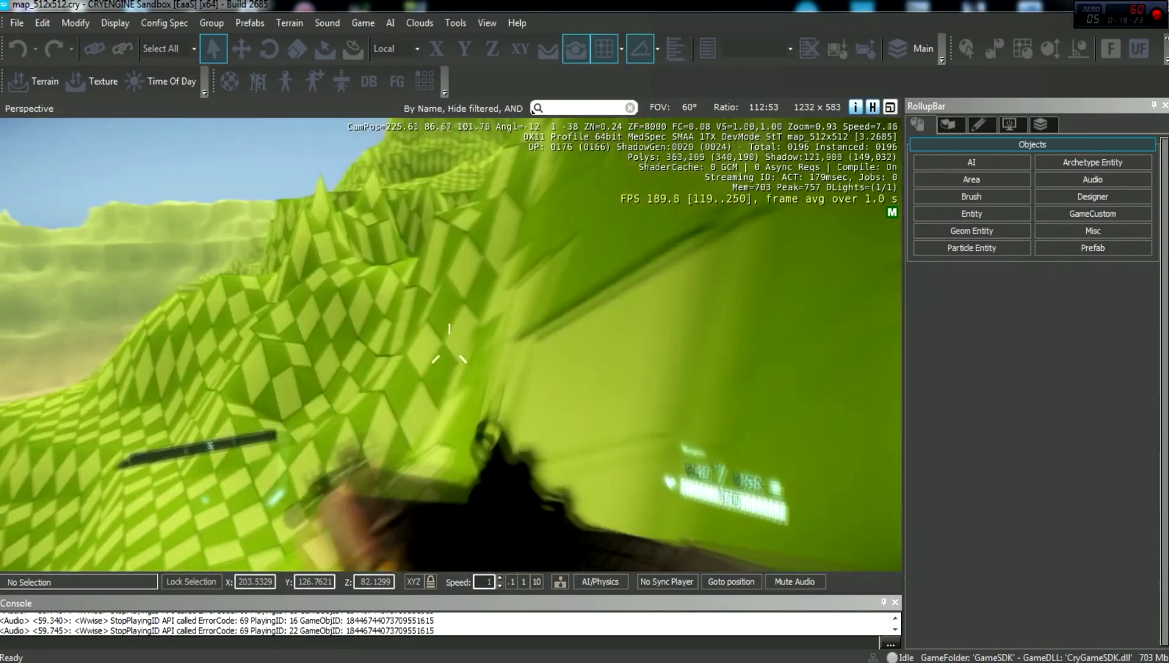
{"action": "key", "text": "w"}
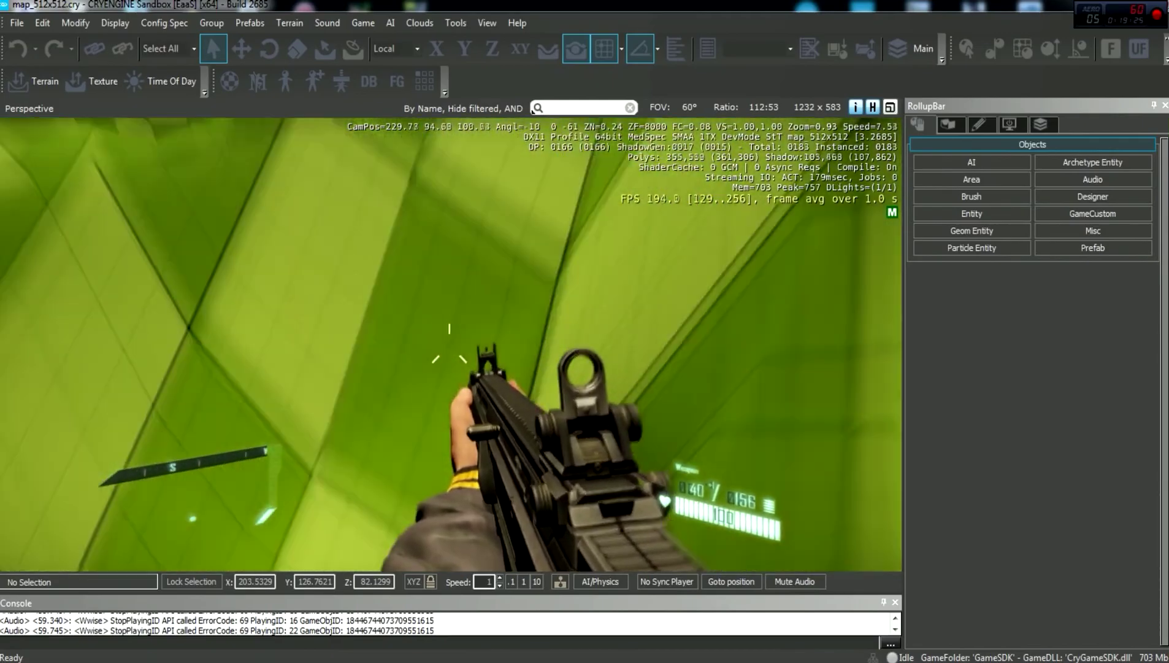
- Survey the slopes through the weapon sight, exit game mode and view the whole imported terrain from above
{"action": "key", "text": "w"}
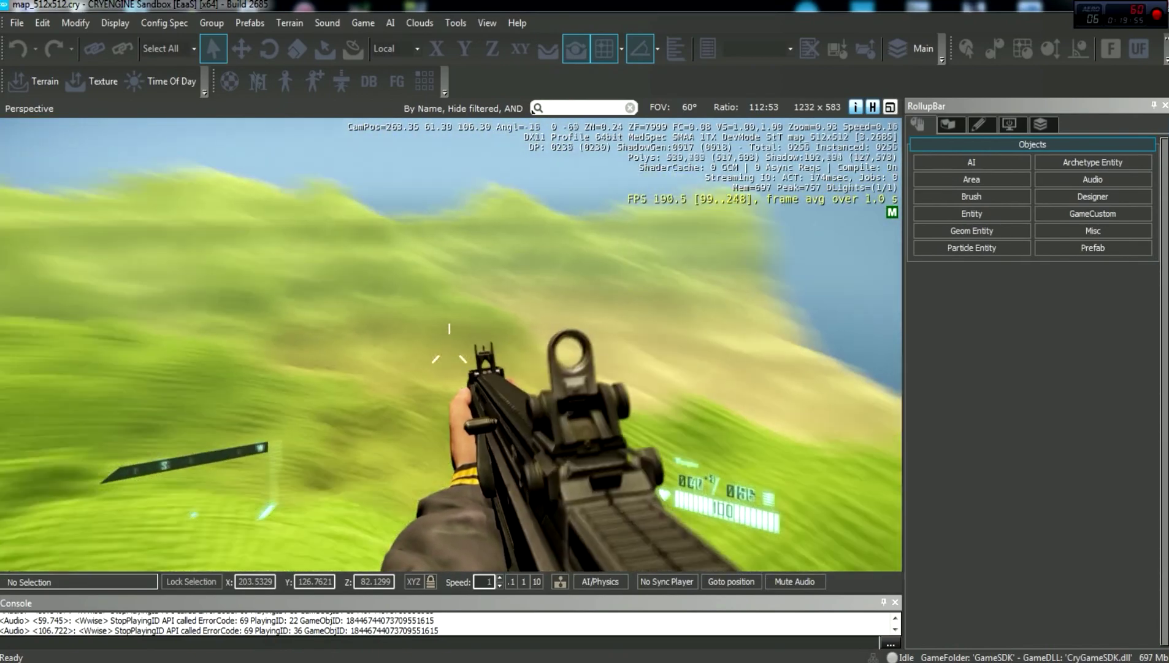
{"action": "right_click", "coordinate": [450, 345]}
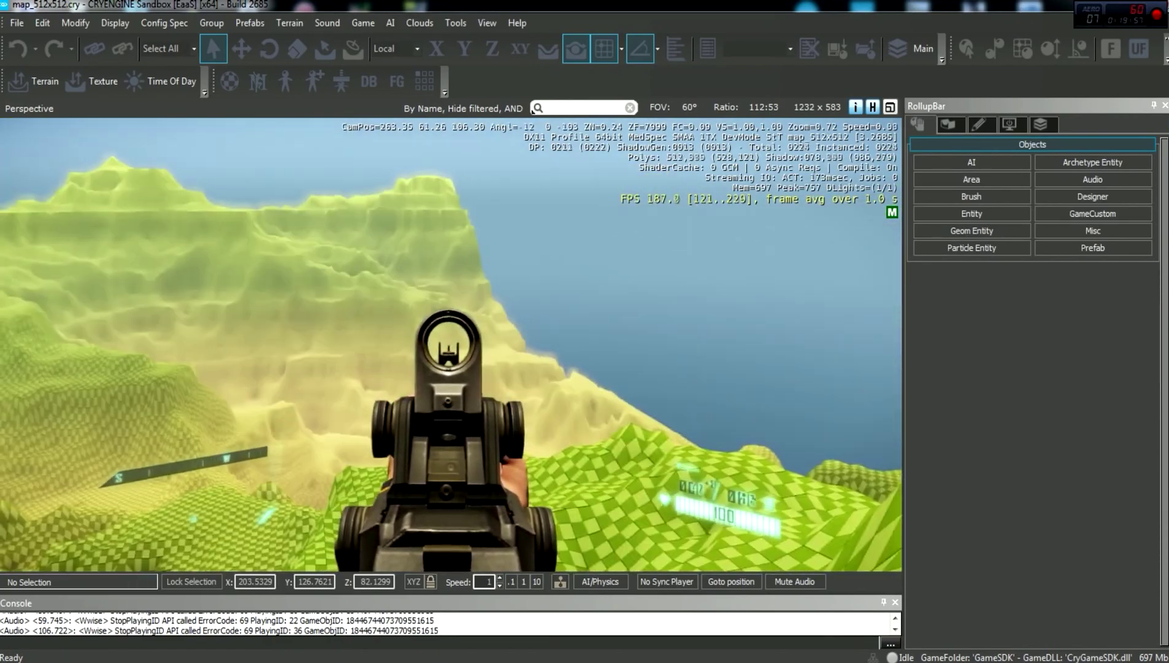
{"action": "right_click", "coordinate": [450, 344]}
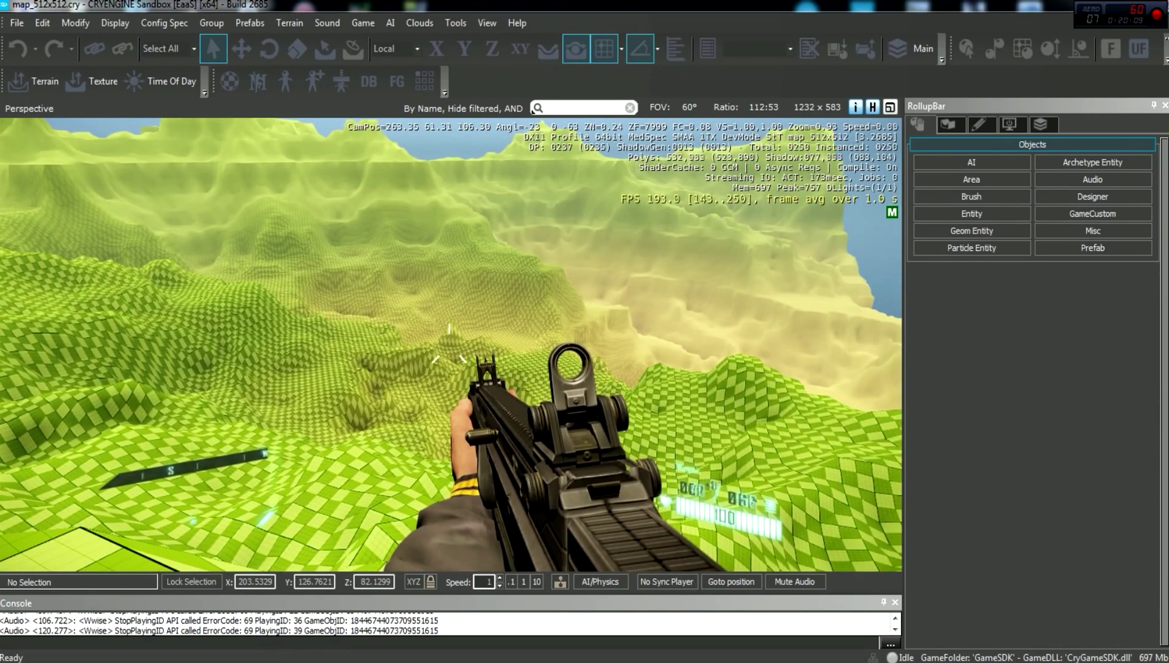
{"action": "key", "text": "Escape"}
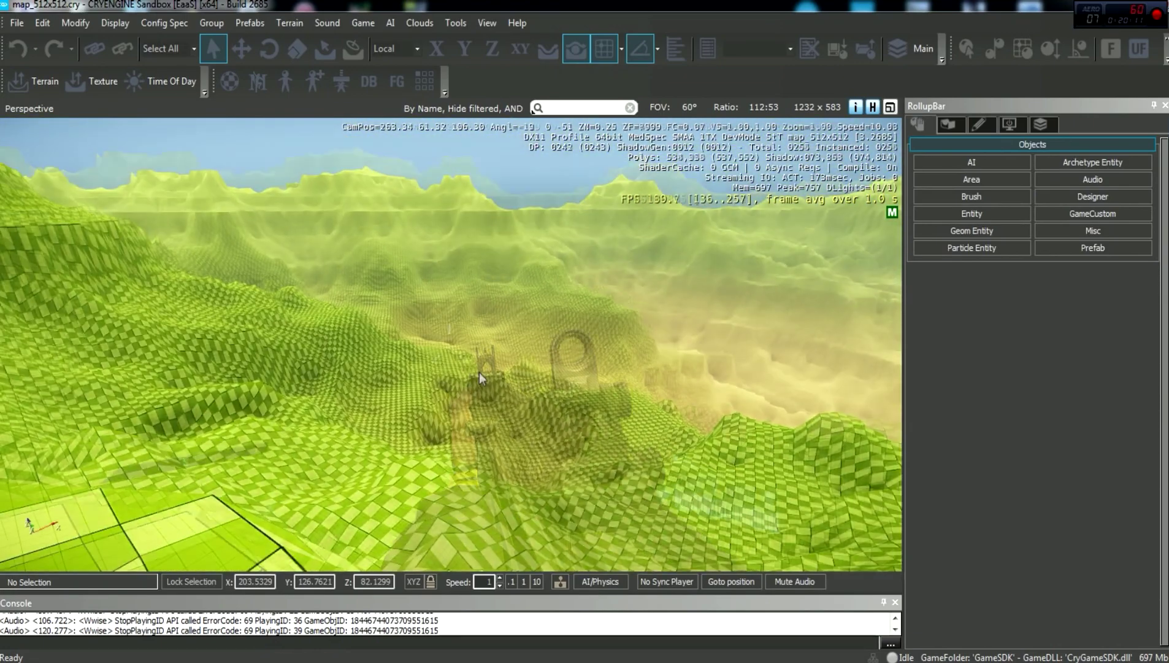
{"action": "key", "text": "s"}
{"action": "right_click_drag", "start_coordinate": [505, 371], "coordinate": [505, 372]}
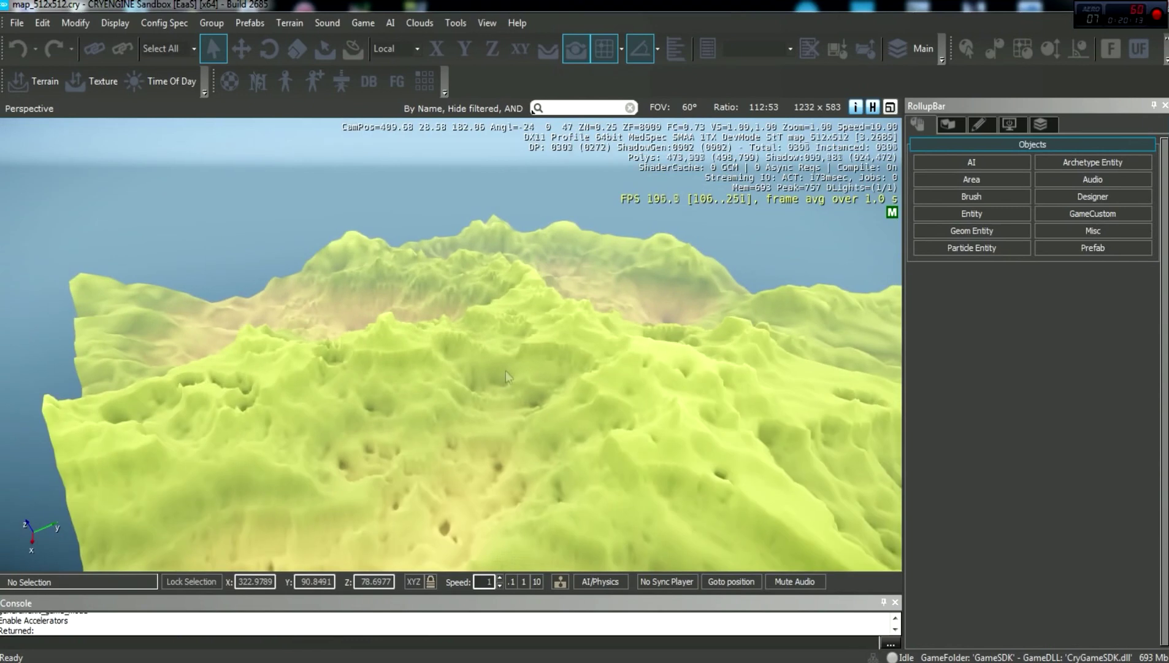
- Open the recent level map_512x1.cry
{"action": "left_click", "coordinate": [19, 27]}
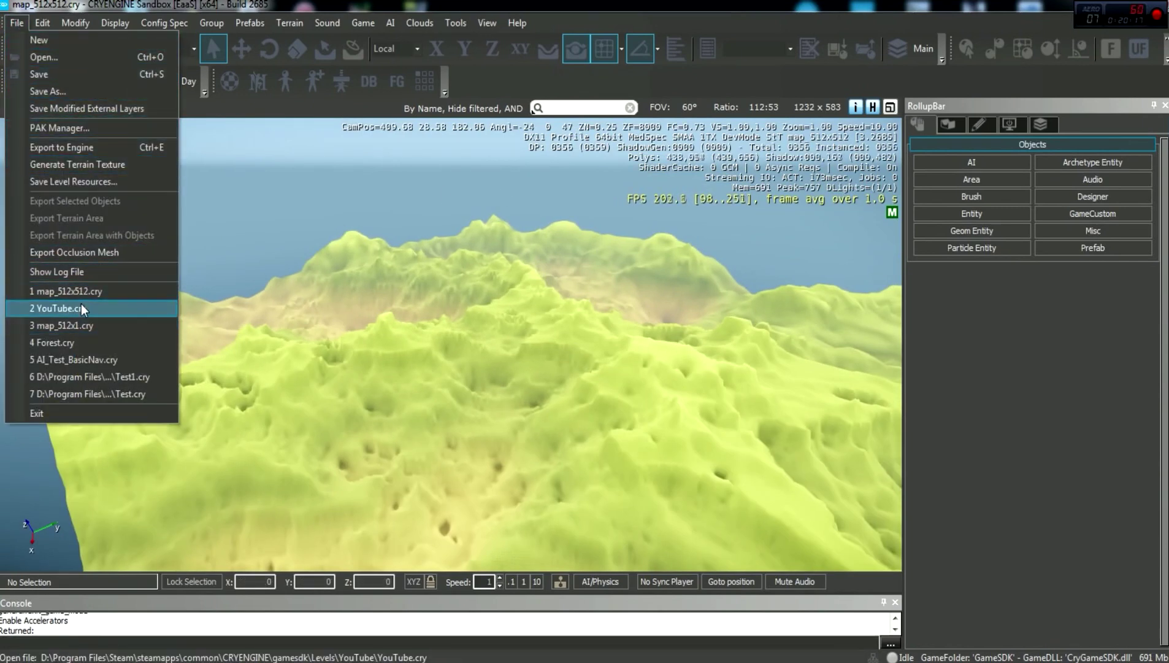
{"action": "left_click", "coordinate": [111, 324]}
{"action": "left_click", "coordinate": [613, 369]}
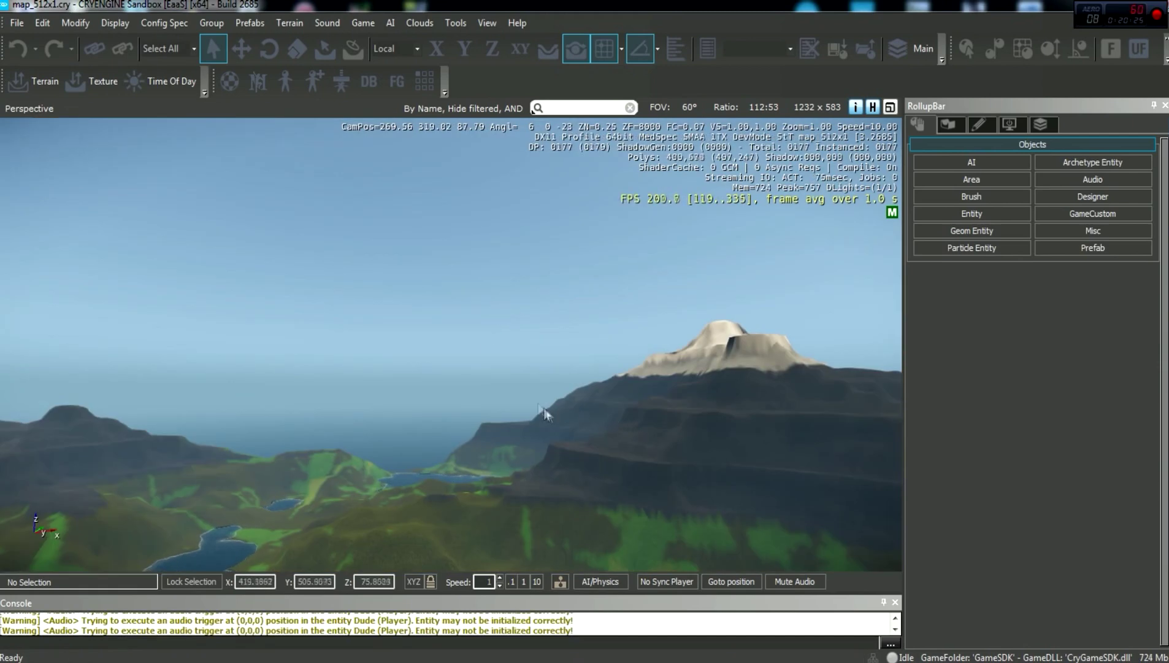
- Fly over the map_512x1 level to examine its lakes, grassy slopes and snow-capped mountains
{"action": "right_click_drag", "start_coordinate": [469, 334], "coordinate": [552, 497]}
{"action": "key", "text": "s"}
{"action": "key", "text": "a"}
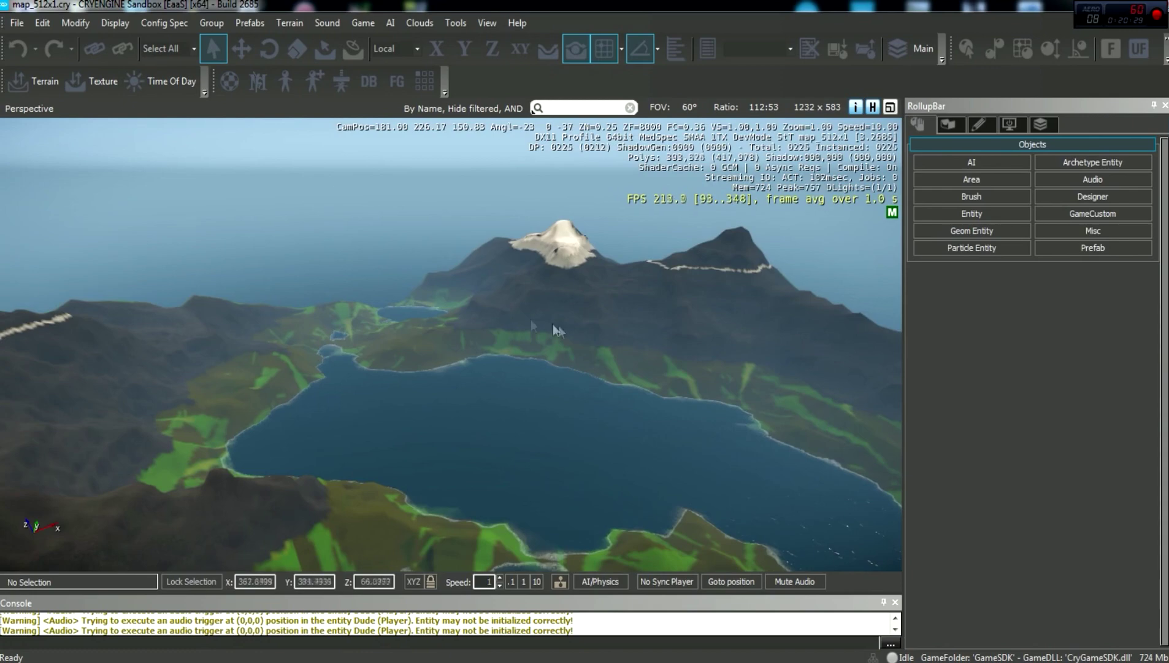
{"action": "key", "text": "w"}
{"action": "right_click_drag", "start_coordinate": [580, 334], "coordinate": [79, 399]}
{"action": "key", "text": "w"}
{"action": "key", "text": "a"}
{"action": "key", "text": "w"}
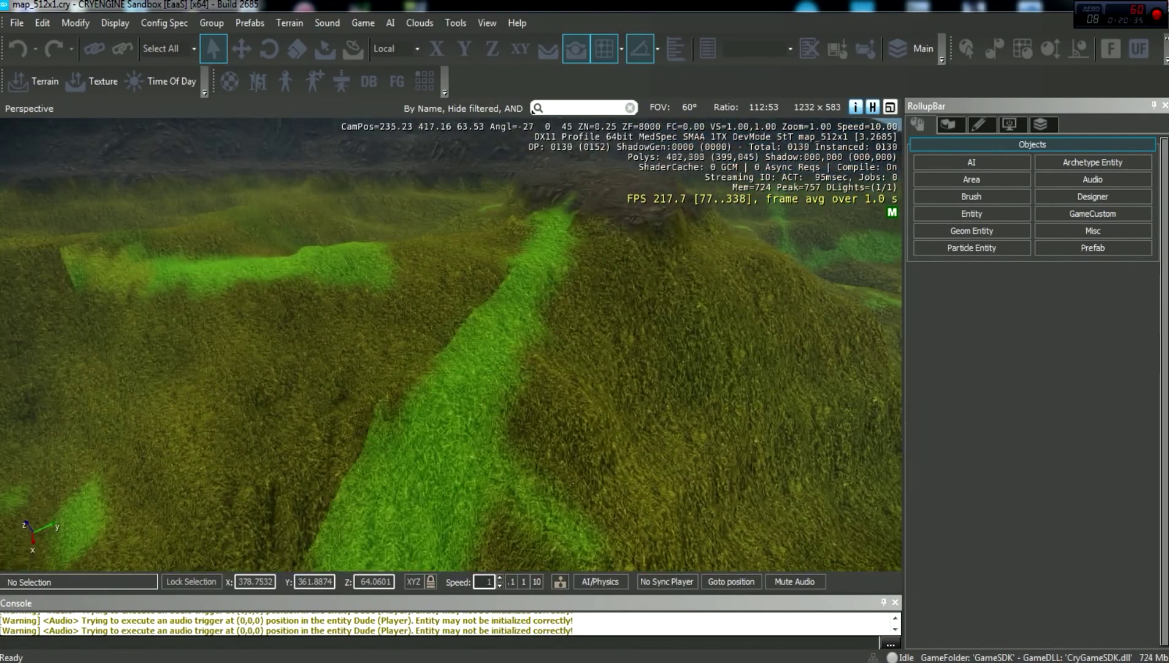
{"action": "right_click_drag", "start_coordinate": [356, 147], "coordinate": [160, 187]}
{"action": "key", "text": "s"}
{"action": "key", "text": "w"}
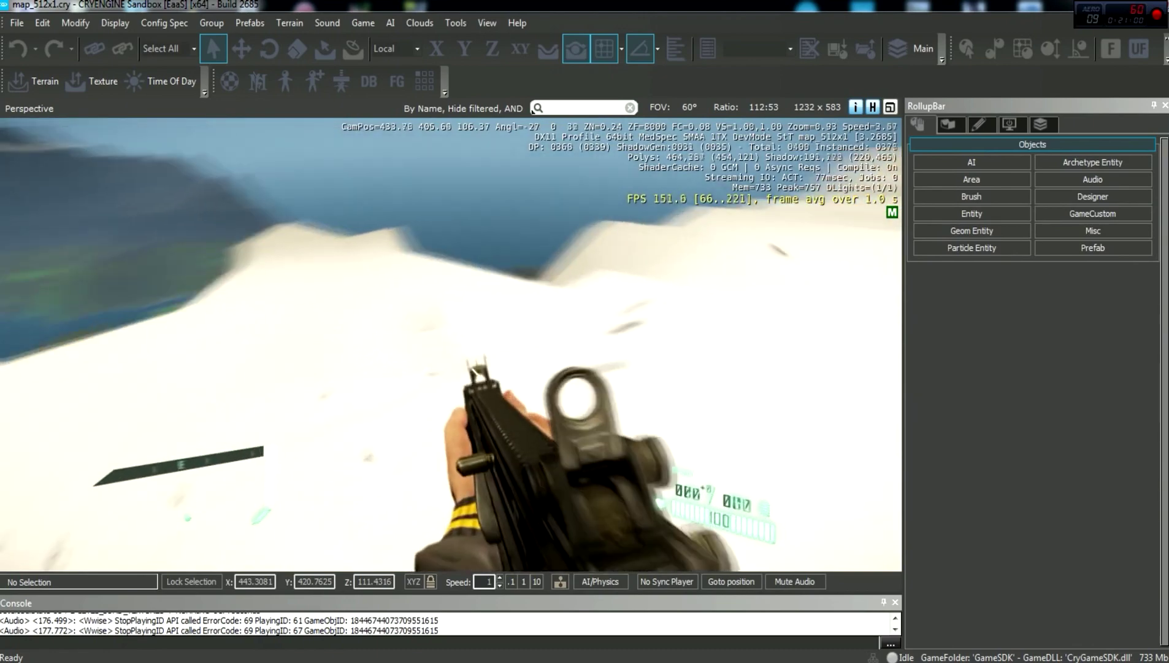
- Walk along the snowy peak in game mode, fire at the snow, reload the weapon and exit game mode
{"action": "key", "text": "w"}
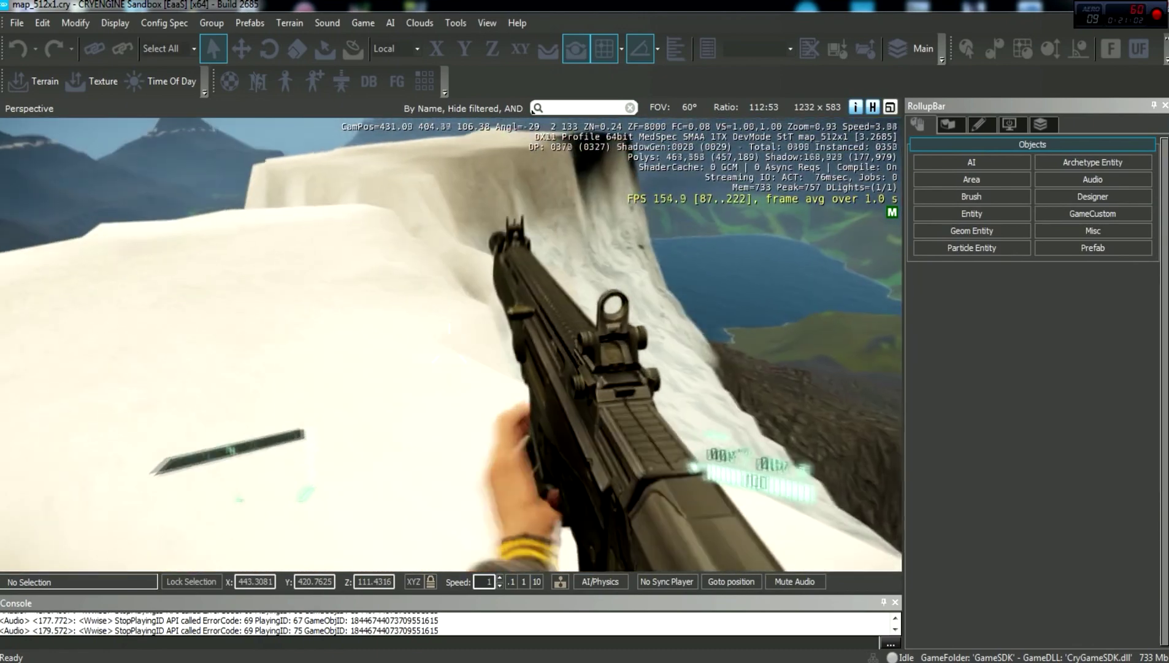
{"action": "key", "text": "w"}
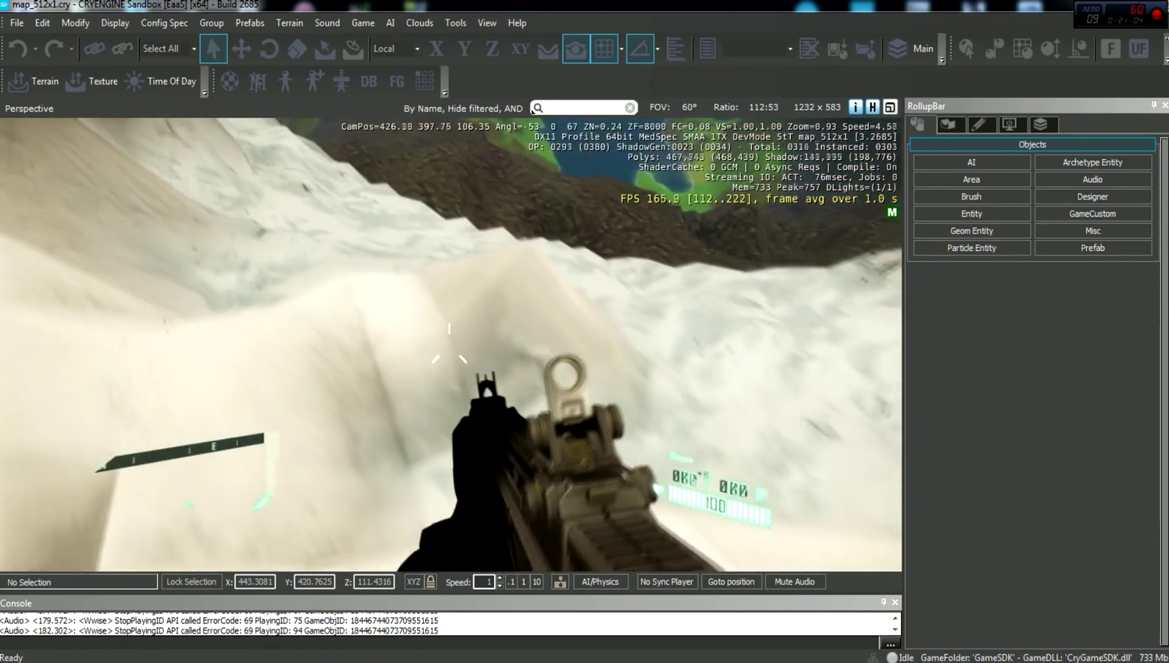
{"action": "key", "text": "w"}
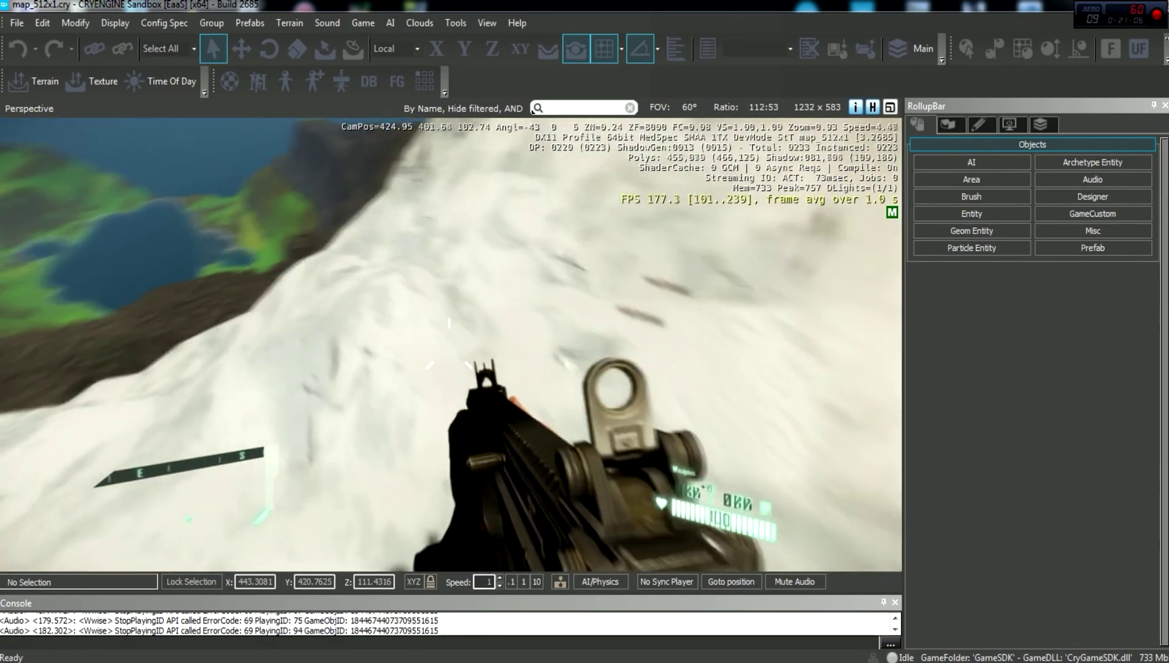
{"action": "left_click", "coordinate": [449, 344]}
{"action": "left_click", "coordinate": [449, 359]}
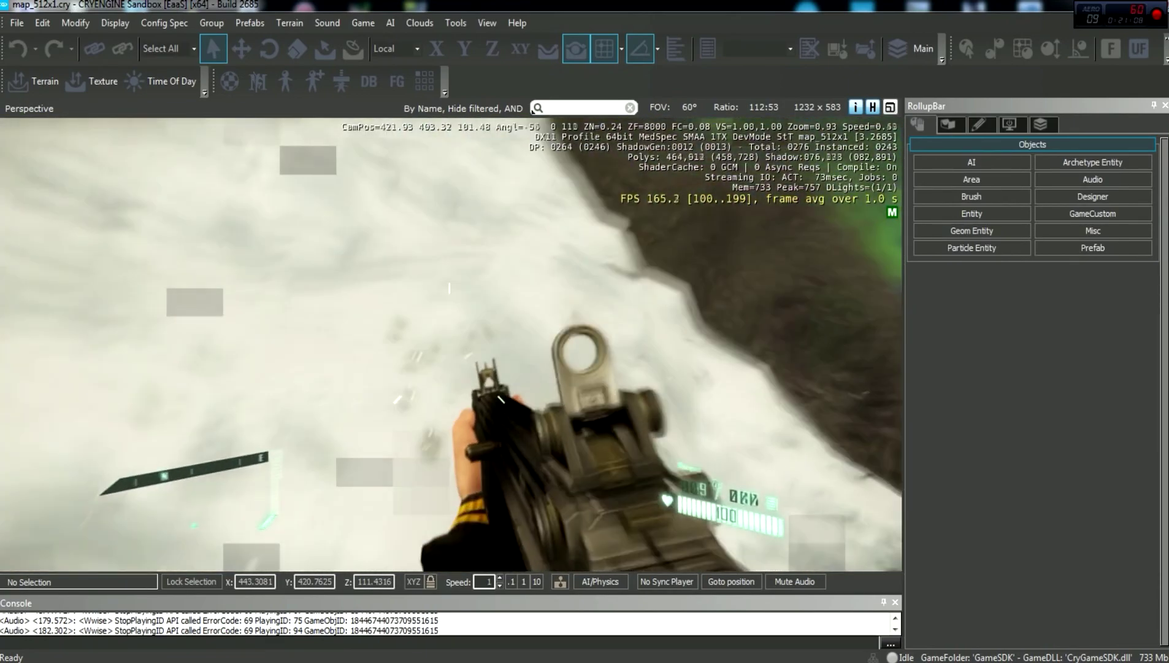
{"action": "key", "text": "r"}
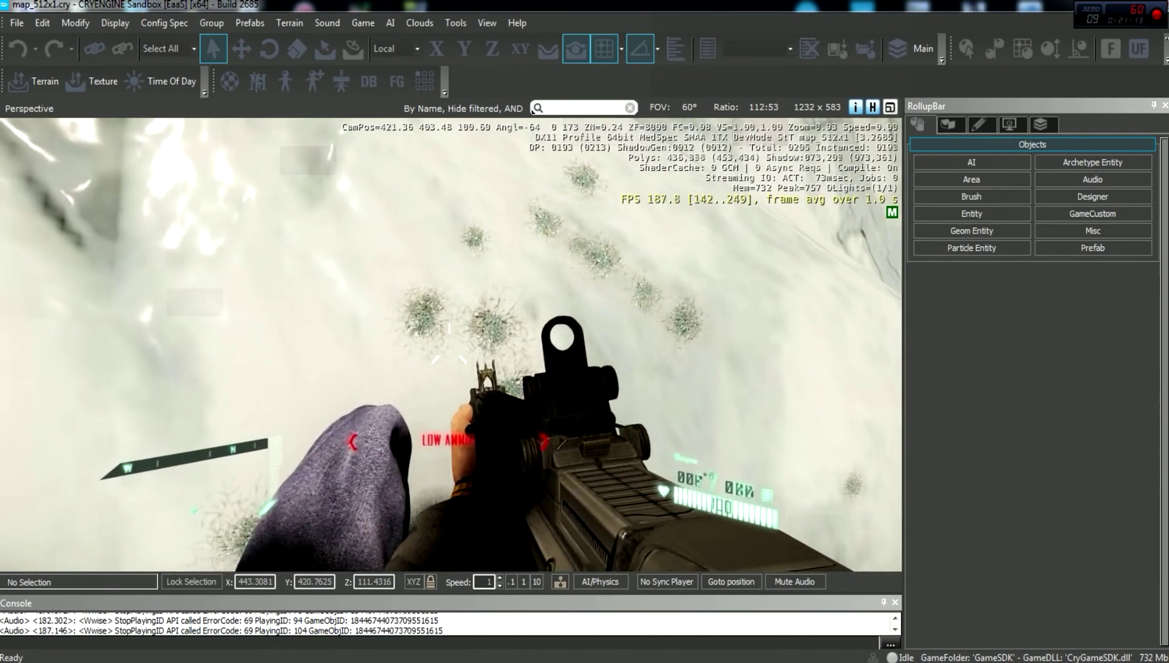
{"action": "key", "text": "r"}
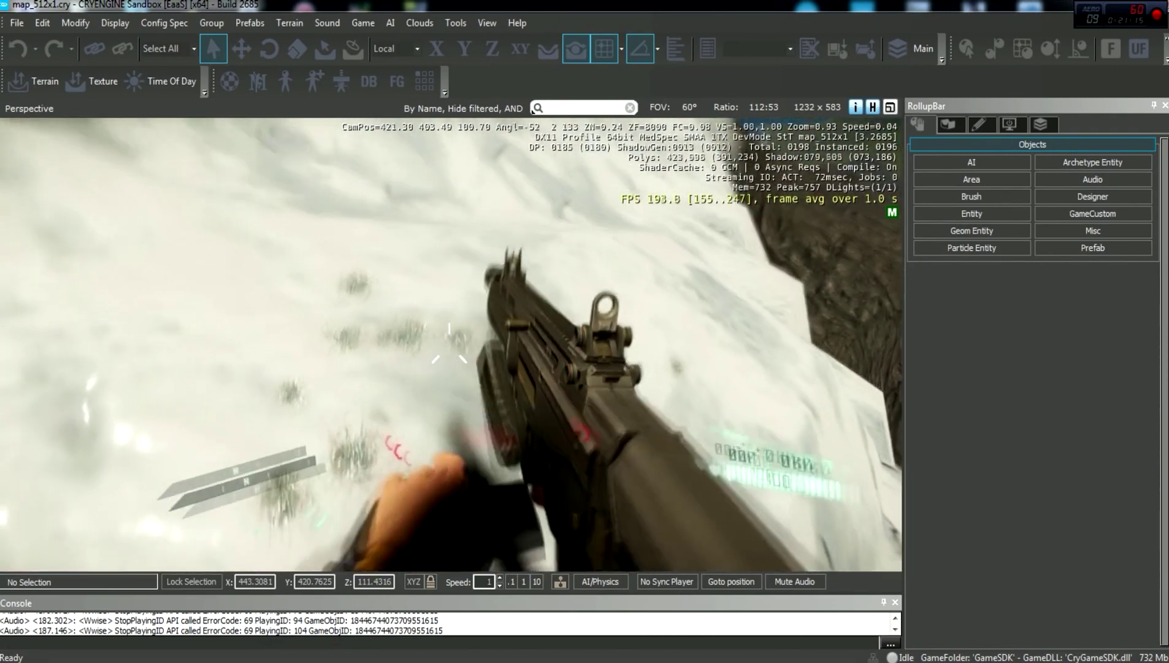
{"action": "key", "text": "Escape"}
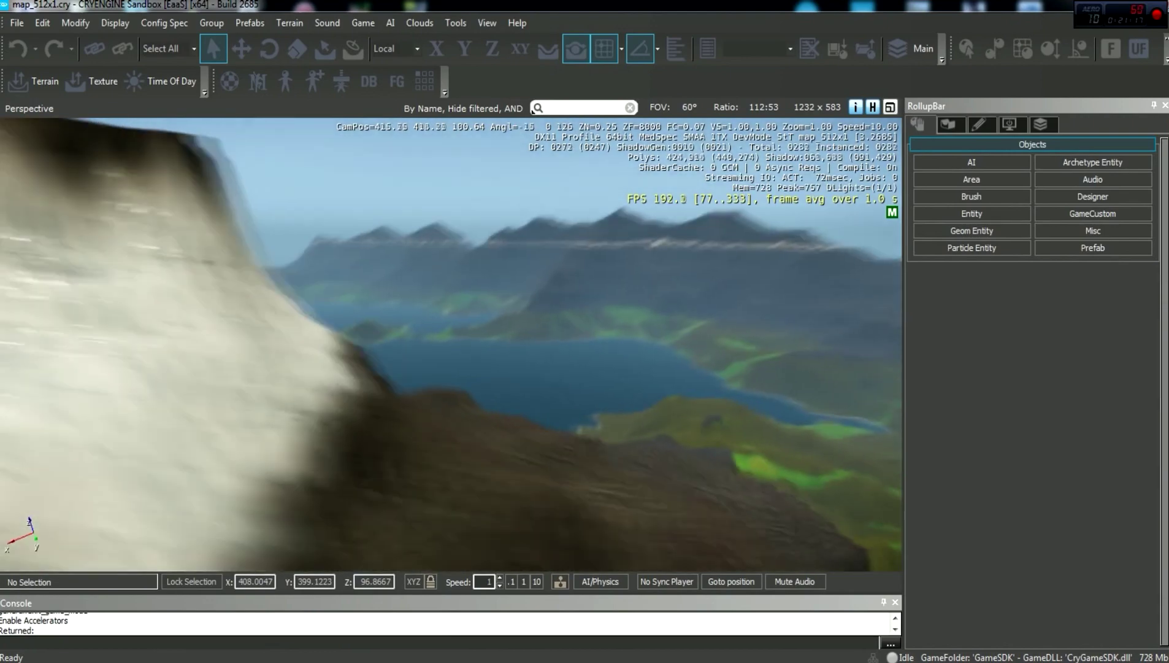
- Fly around the lake and the snow-covered ridge to examine the textured landscape from several angles
{"action": "key", "text": "d"}
{"action": "right_click_drag", "start_coordinate": [353, 375], "coordinate": [292, 377]}
{"action": "key", "text": "w"}
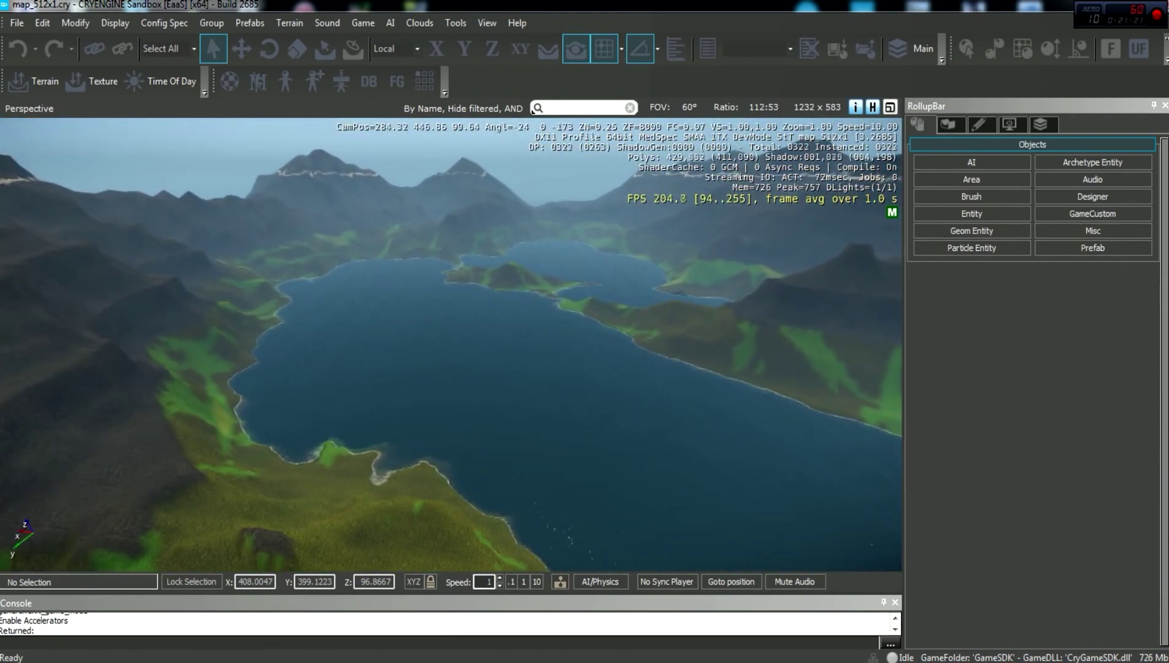
{"action": "key", "text": "d"}
{"action": "mouse_move", "coordinate": [580, 410]}
{"action": "right_mouse_down"}
{"action": "mouse_move", "coordinate": [540, 380]}
{"action": "mouse_move", "coordinate": [563, 398]}
{"action": "right_mouse_up"}
{"action": "key", "text": "w"}
{"action": "right_click_drag", "start_coordinate": [443, 378], "coordinate": [467, 344]}
{"action": "key", "text": "d"}
{"action": "key", "text": "w"}
{"action": "key", "text": "s"}
{"action": "key", "text": "d"}
{"action": "key", "text": "w"}
- Open the Layer Painter from the terrain tools
{"action": "left_click", "coordinate": [979, 211]}
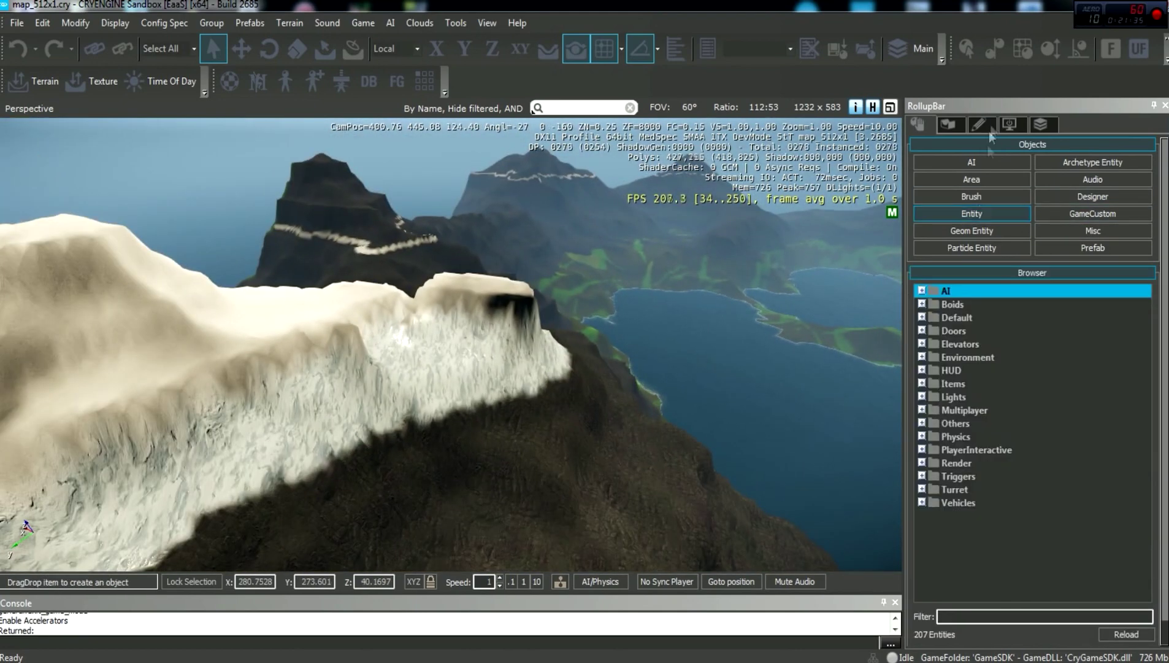
{"action": "left_click", "coordinate": [947, 126]}
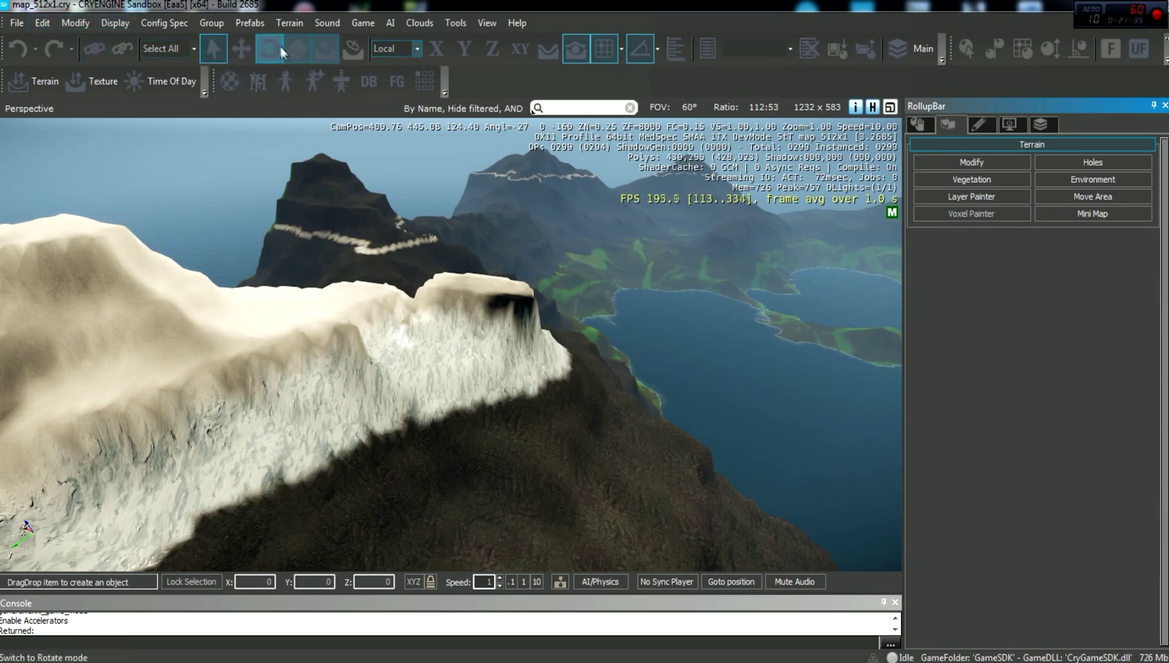
{"action": "left_click", "coordinate": [970, 198]}
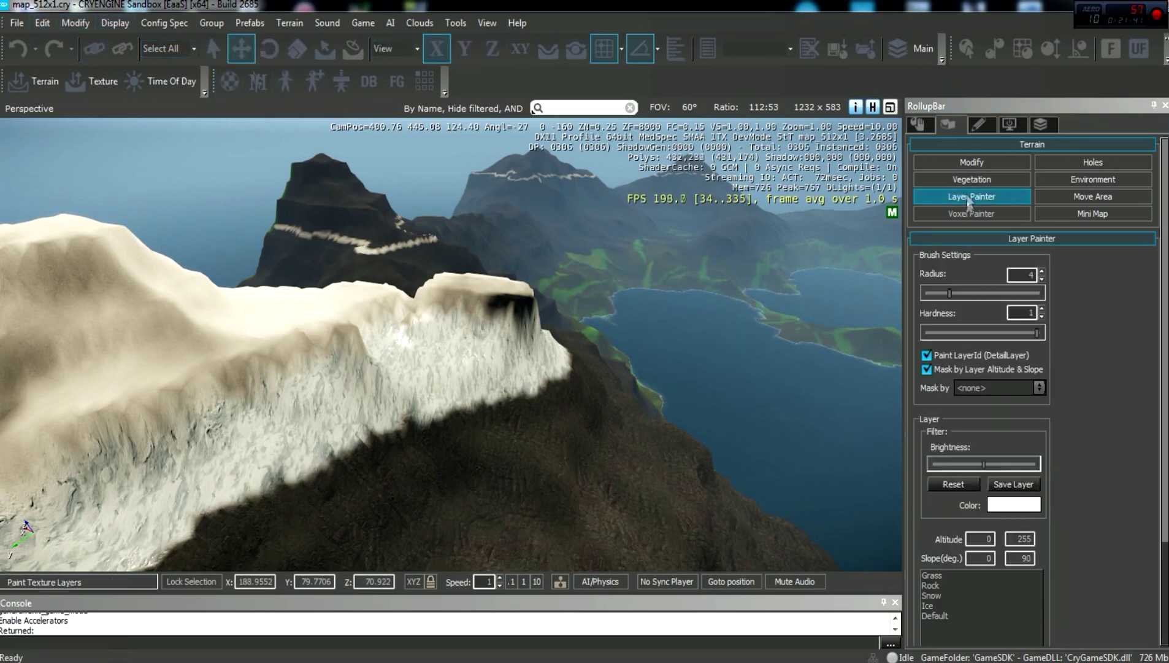
- Select the Grass layer and examine its altitude settings against the grassy slopes beside the lake
{"action": "right_click_drag", "start_coordinate": [560, 394], "coordinate": [560, 392]}
{"action": "key", "text": "s"}
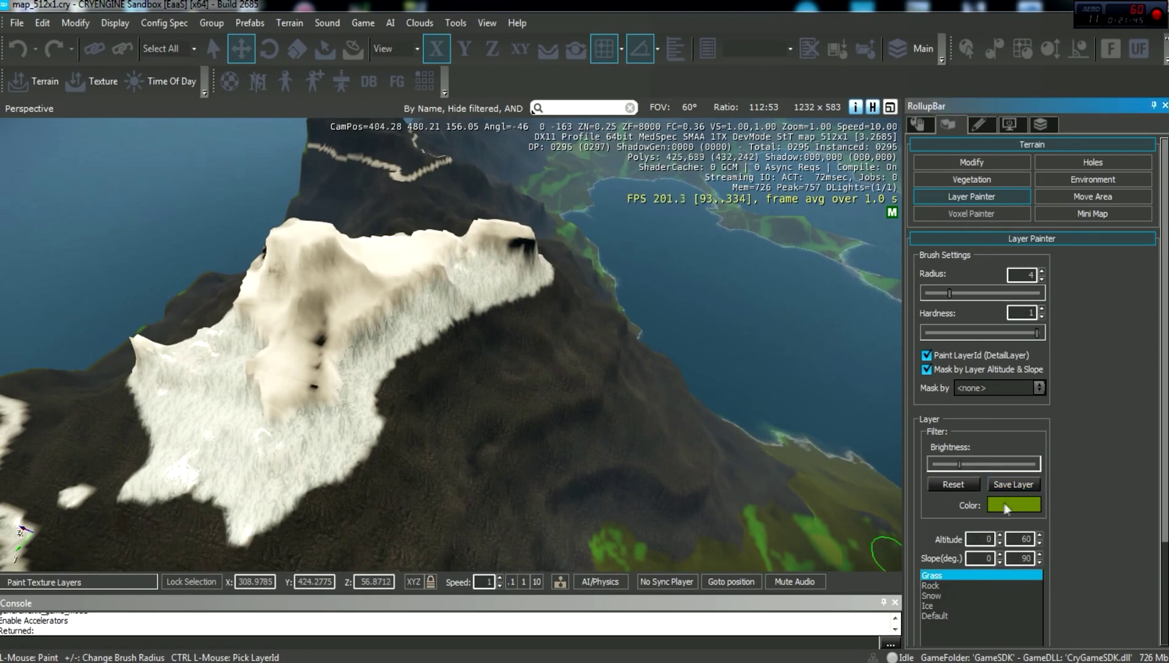
{"action": "key", "text": "w"}
{"action": "key", "text": "d"}
{"action": "right_click_drag", "start_coordinate": [632, 387], "coordinate": [628, 387]}
{"action": "key", "text": "w"}
{"action": "right_click_drag", "start_coordinate": [635, 387], "coordinate": [681, 416]}
{"action": "key", "text": "a"}
{"action": "key", "text": "s"}
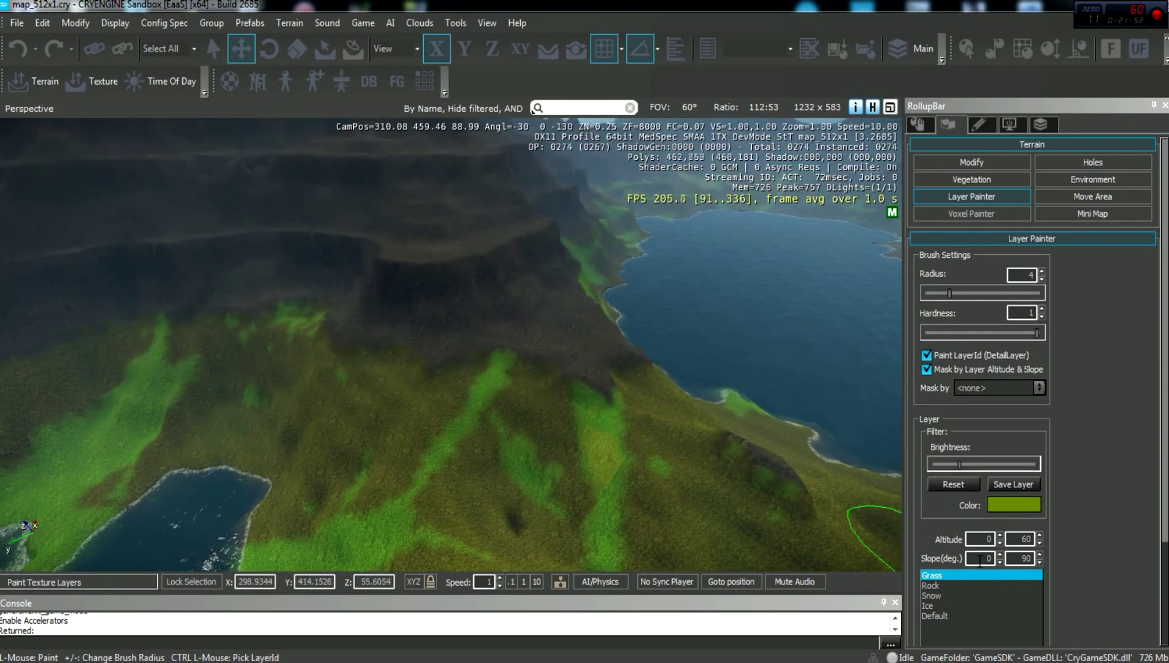
- Compare the Grass and Rock layer settings where the rocky cliff meets the grass
{"action": "left_click", "coordinate": [939, 586]}
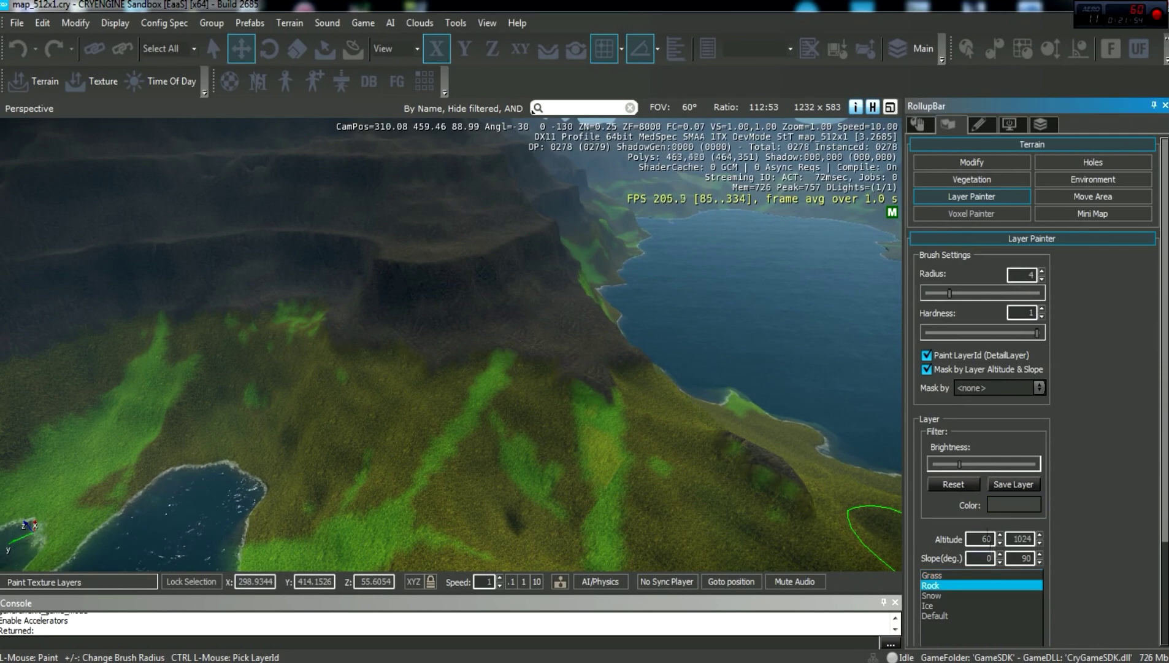
{"action": "right_click_drag", "start_coordinate": [561, 443], "coordinate": [512, 448]}
{"action": "key", "text": "w"}
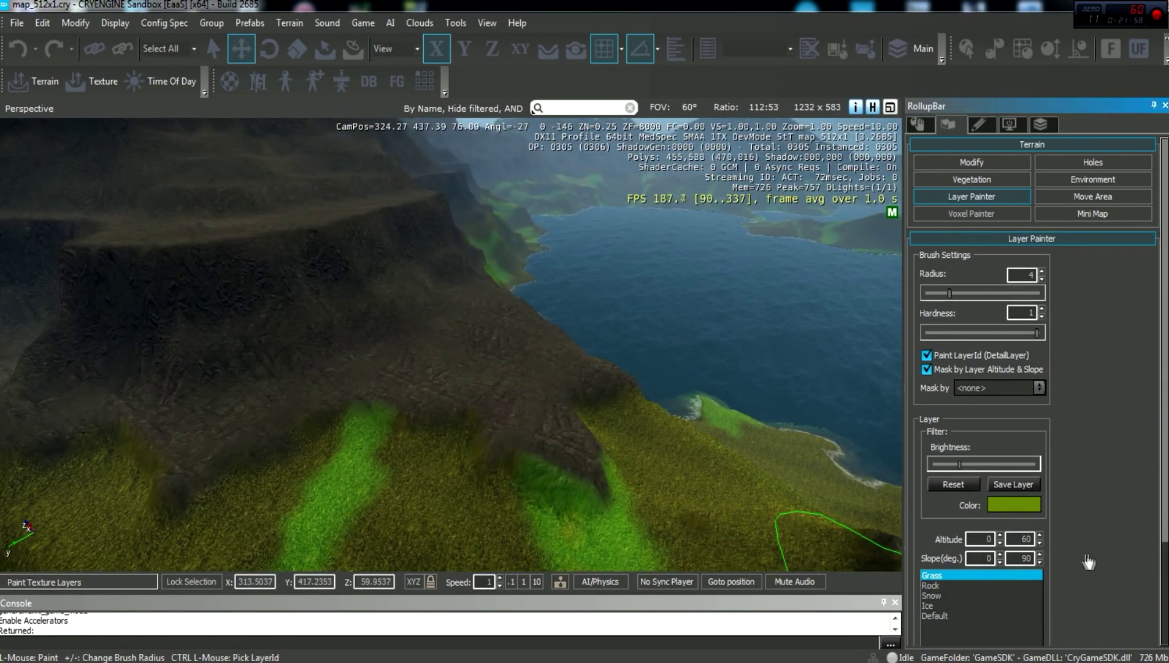
{"action": "left_click", "coordinate": [936, 587]}
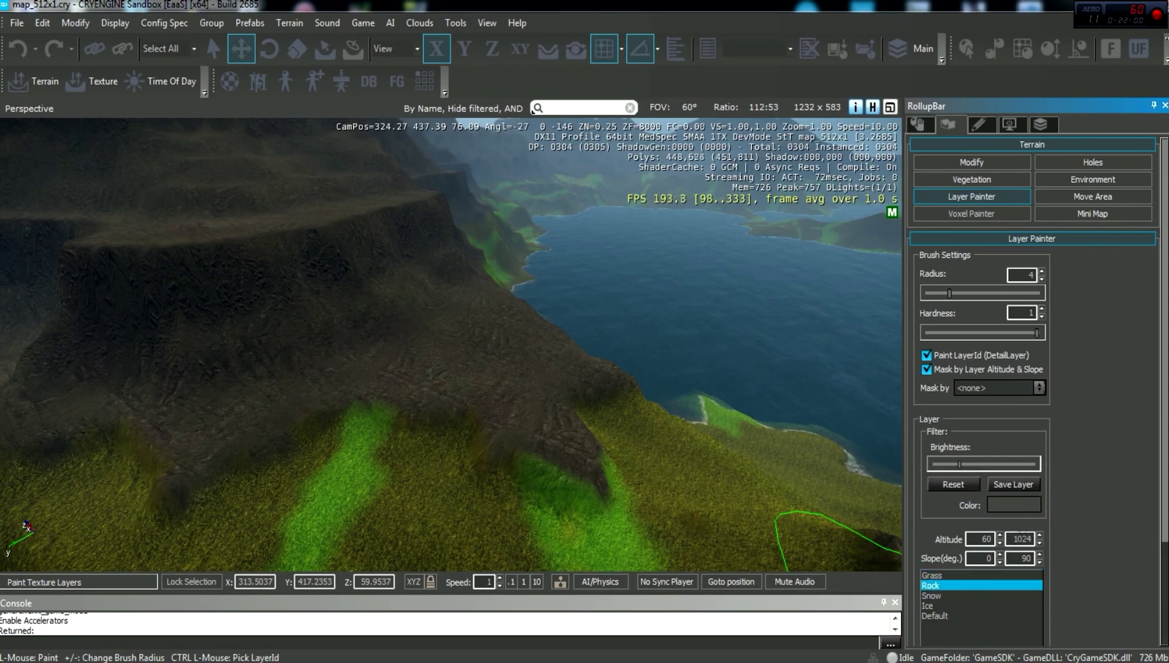
- Select the Snow layer and examine the snow-covered mountain top
{"action": "left_click", "coordinate": [937, 594]}
{"action": "mouse_move", "coordinate": [638, 457]}
{"action": "right_mouse_down"}
{"action": "mouse_move", "coordinate": [595, 407]}
{"action": "mouse_move", "coordinate": [632, 416]}
{"action": "mouse_move", "coordinate": [617, 370]}
{"action": "mouse_move", "coordinate": [605, 405]}
{"action": "mouse_move", "coordinate": [594, 362]}
{"action": "mouse_move", "coordinate": [584, 398]}
{"action": "mouse_move", "coordinate": [524, 321]}
{"action": "right_mouse_up"}
{"action": "key", "text": "w"}
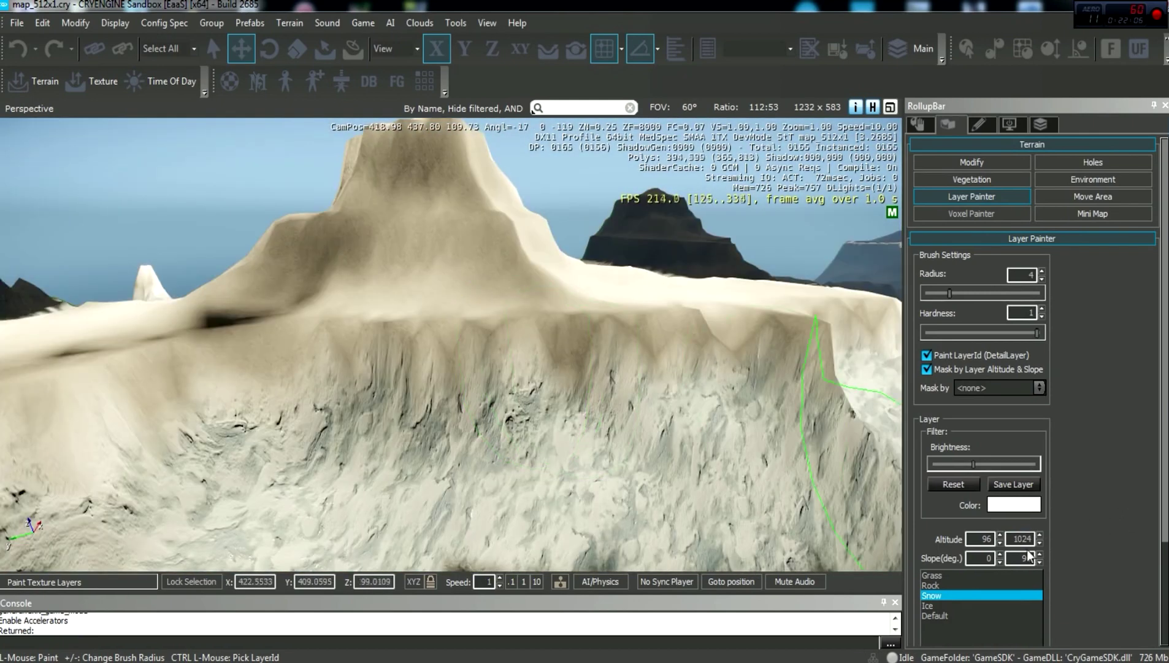
- Select the Ice layer and examine the icy cliff face just below the snow edge
{"action": "left_click", "coordinate": [934, 607]}
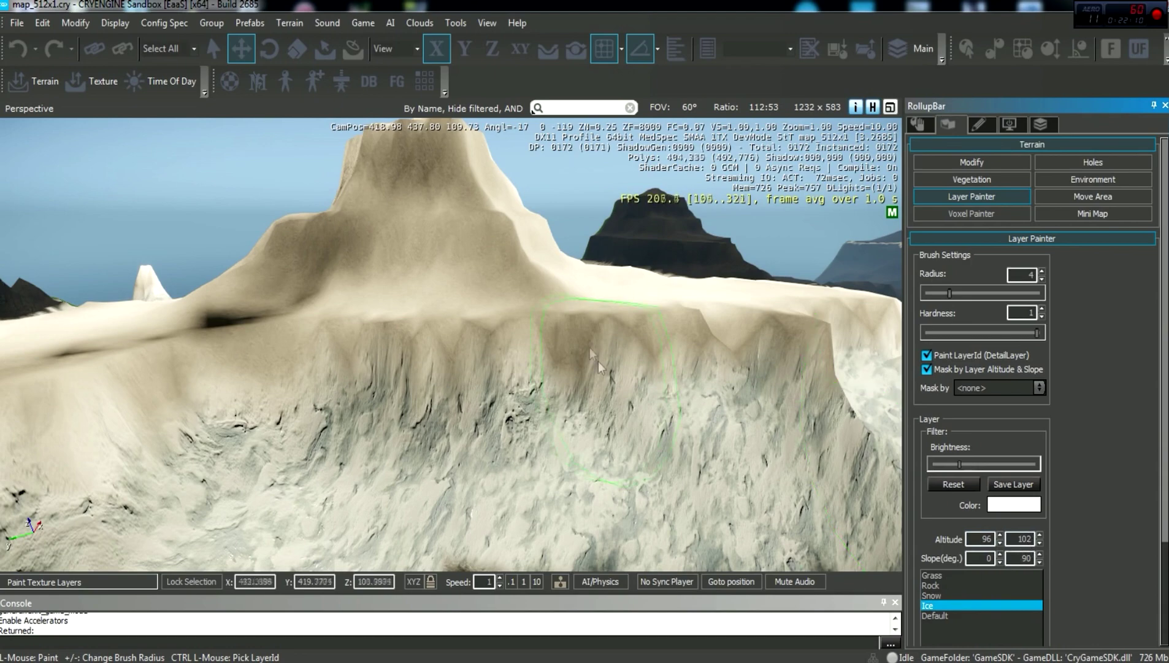
{"action": "mouse_move", "coordinate": [598, 362]}
{"action": "right_mouse_down"}
{"action": "mouse_move", "coordinate": [552, 313]}
{"action": "mouse_move", "coordinate": [565, 341]}
{"action": "right_mouse_up"}
{"action": "key", "text": "w"}
{"action": "key", "text": "d"}
{"action": "key", "text": "d"}
{"action": "right_click_drag", "start_coordinate": [423, 358], "coordinate": [537, 263]}
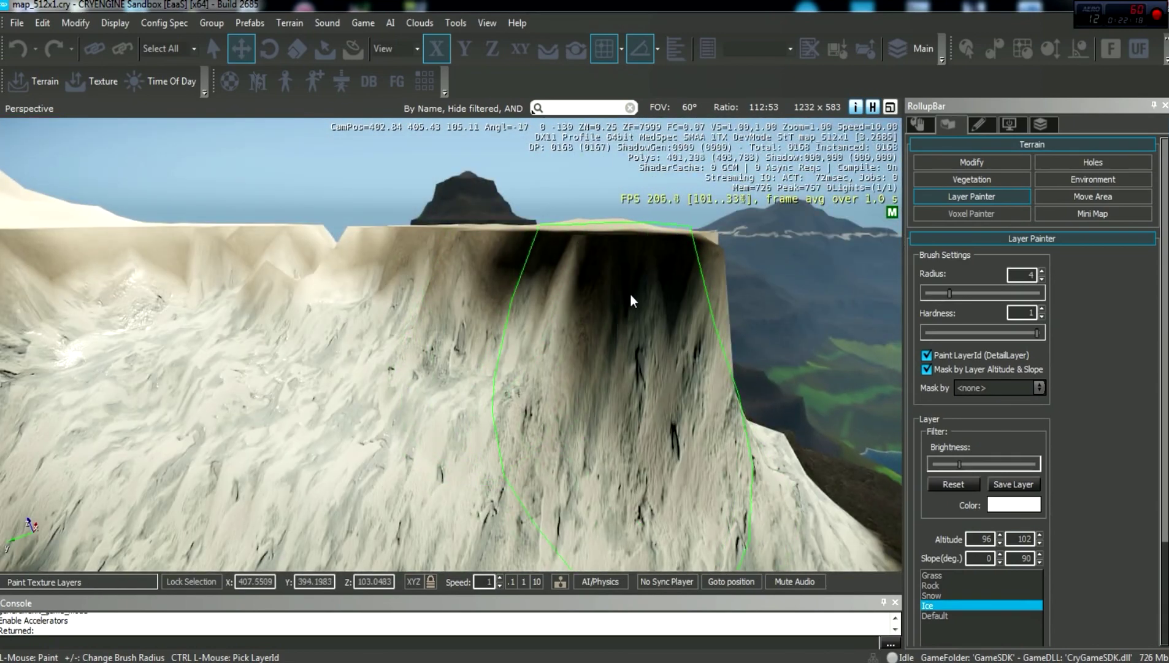
- Examine the ice and snow bands around the peak and across the distant mountains
{"action": "mouse_move", "coordinate": [632, 295]}
{"action": "right_mouse_down"}
{"action": "mouse_move", "coordinate": [638, 307]}
{"action": "mouse_move", "coordinate": [617, 297]}
{"action": "right_mouse_up"}
{"action": "key", "text": "w"}
{"action": "key", "text": "d"}
{"action": "key", "text": "s"}
{"action": "right_click_drag", "start_coordinate": [425, 311], "coordinate": [406, 313]}
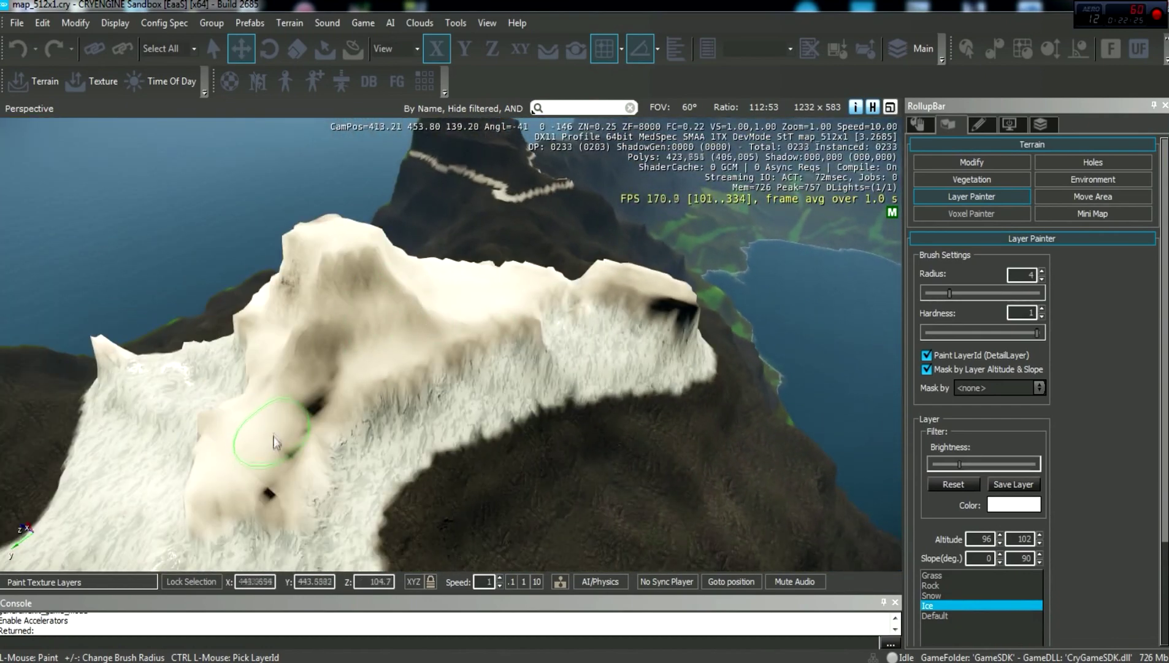
{"action": "mouse_move", "coordinate": [301, 434]}
{"action": "right_mouse_down"}
{"action": "mouse_move", "coordinate": [352, 373]}
{"action": "mouse_move", "coordinate": [335, 343]}
{"action": "mouse_move", "coordinate": [347, 361]}
{"action": "right_mouse_up"}
{"action": "key", "text": "w"}
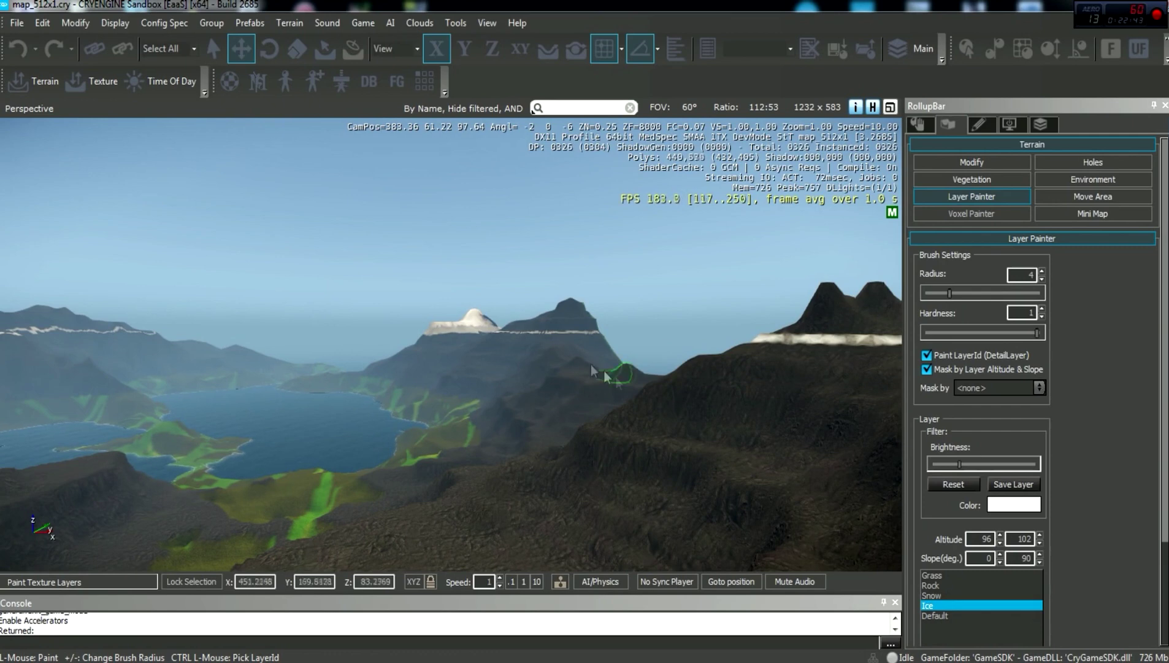
- Open the recent level YouTube.cry and look over its dark terrain and placed particle objects
{"action": "left_click", "coordinate": [14, 25]}
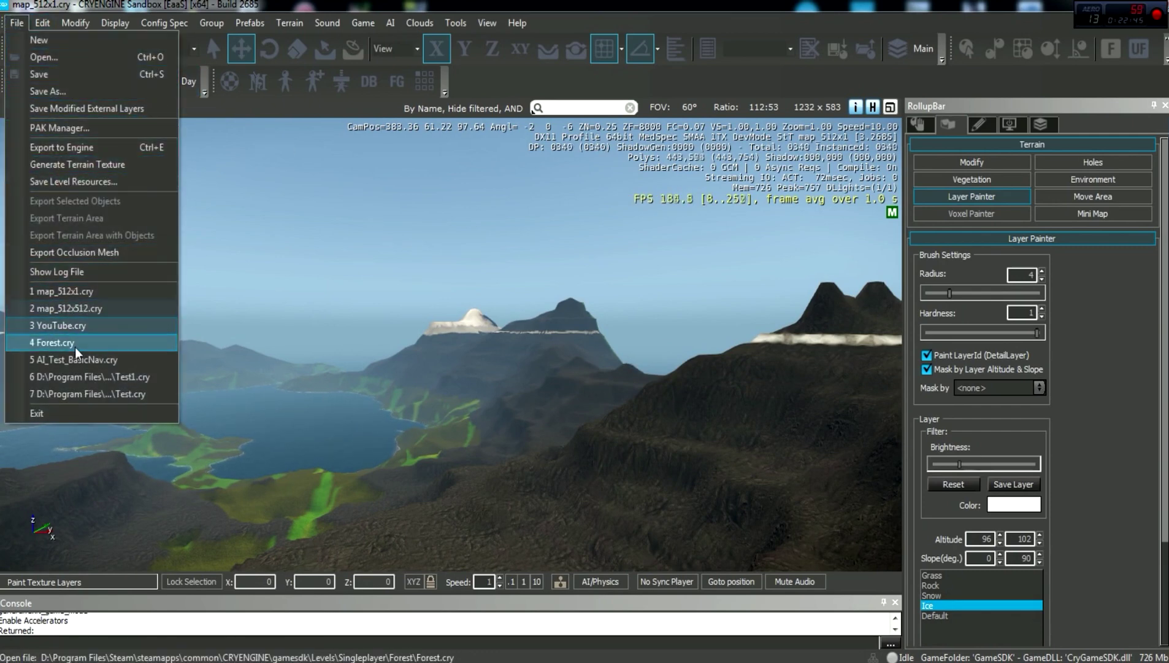
{"action": "left_click", "coordinate": [82, 330]}
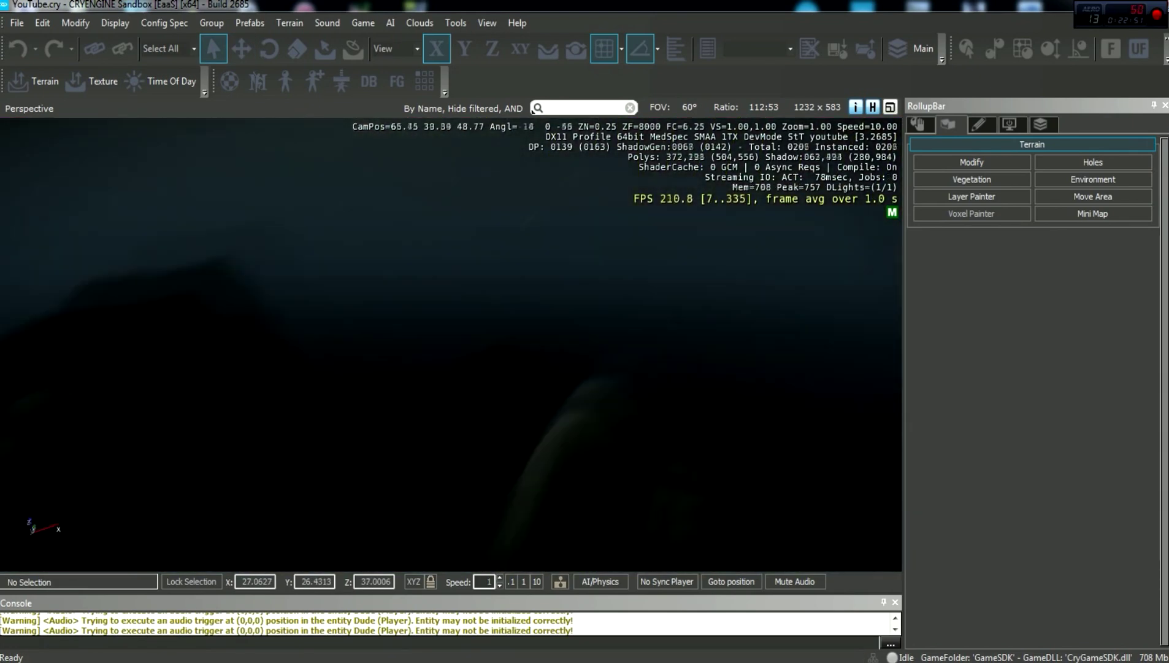
{"action": "key", "text": "s"}
{"action": "right_click_drag", "start_coordinate": [451, 344], "coordinate": [282, 381]}
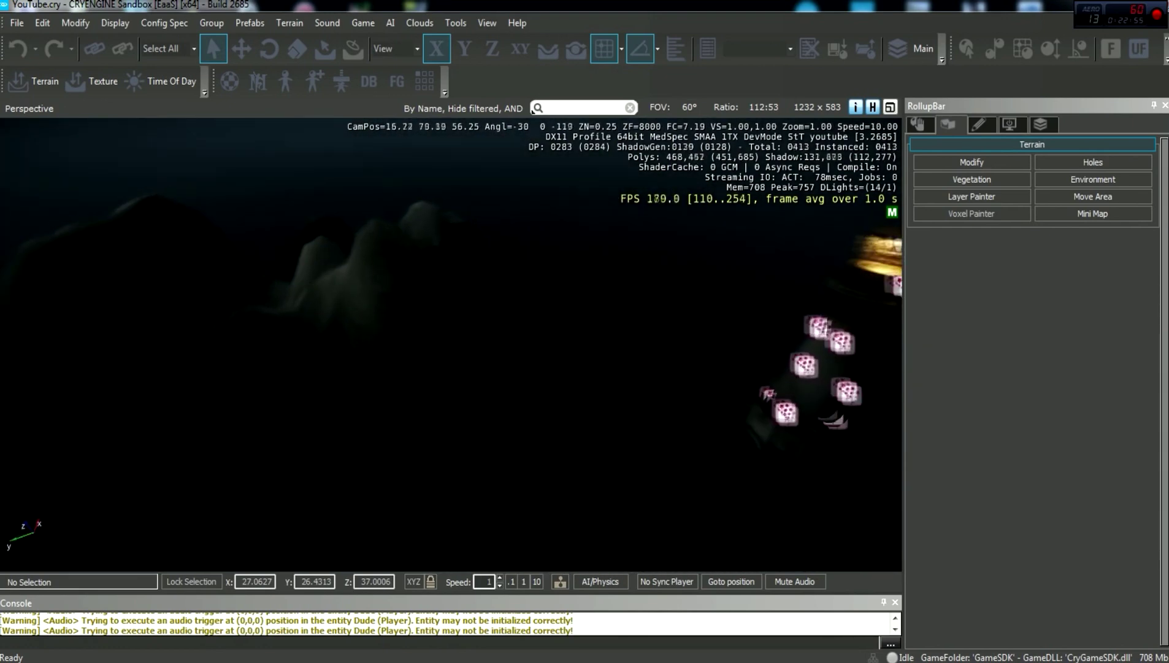
{"action": "right_click_drag", "start_coordinate": [595, 348], "coordinate": [543, 357]}
{"action": "key", "text": "d"}
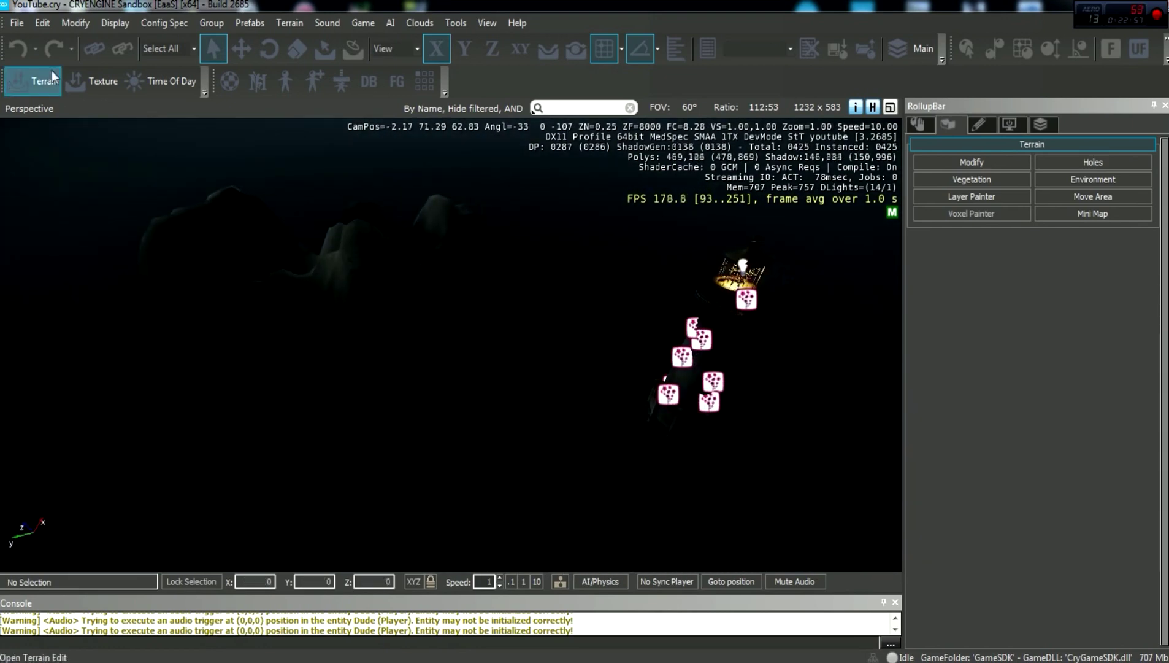
- Set the level's time of day to 12:00 in the terrain Lighting Tool
{"action": "left_click", "coordinate": [53, 76]}
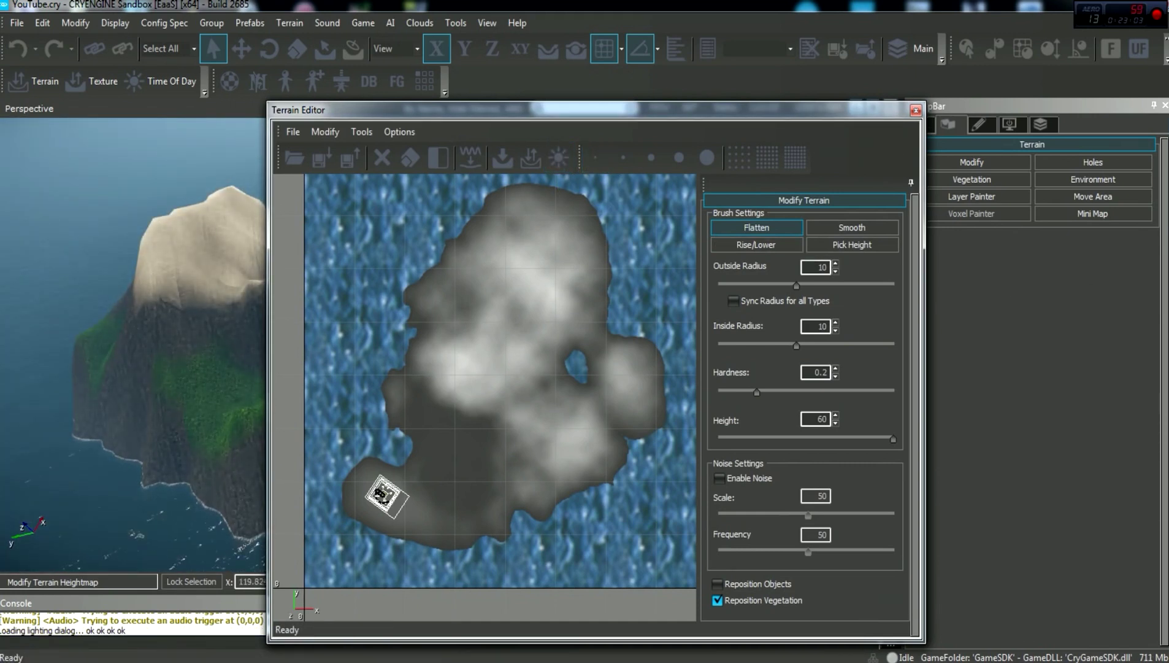
{"action": "left_click", "coordinate": [914, 114]}
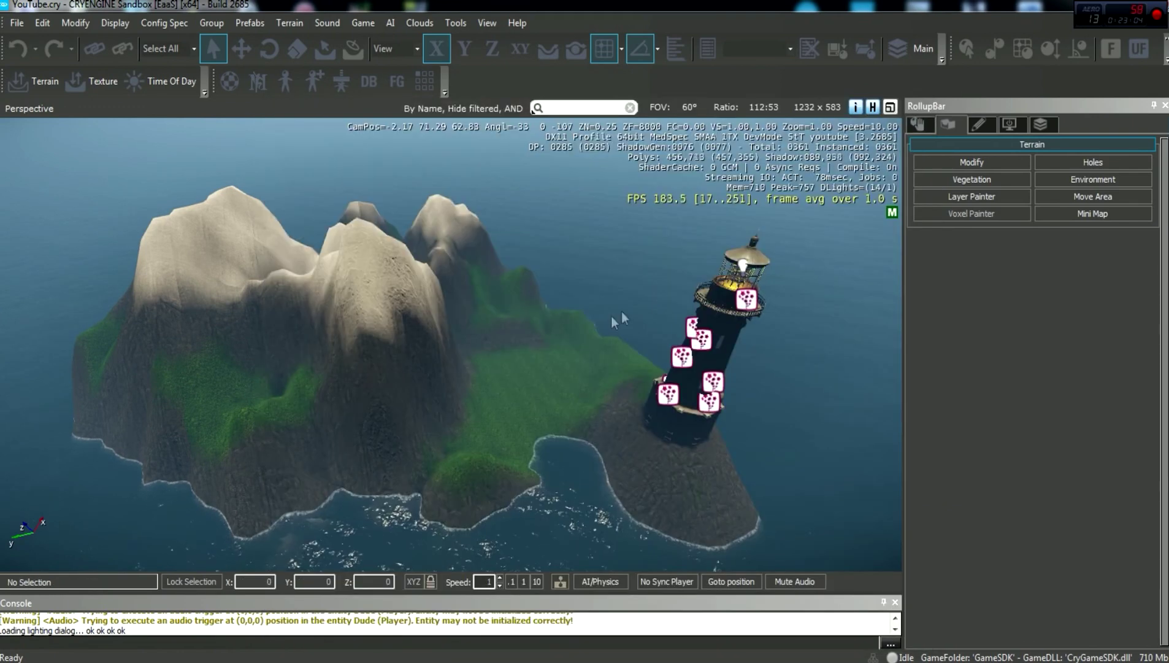
- Fly over the island in daylight and examine the grassy hill below the lighthouse and the surrounding peaks
{"action": "key", "text": "w"}
{"action": "right_click_drag", "start_coordinate": [611, 316], "coordinate": [369, 303]}
{"action": "key", "text": "w"}
{"action": "key", "text": "s"}
{"action": "key", "text": "d"}
{"action": "middle_click_drag", "start_coordinate": [533, 110], "coordinate": [533, 110], "text": "alt"}
{"action": "key", "text": "w"}
{"action": "right_click_drag", "start_coordinate": [451, 345], "coordinate": [369, 319]}
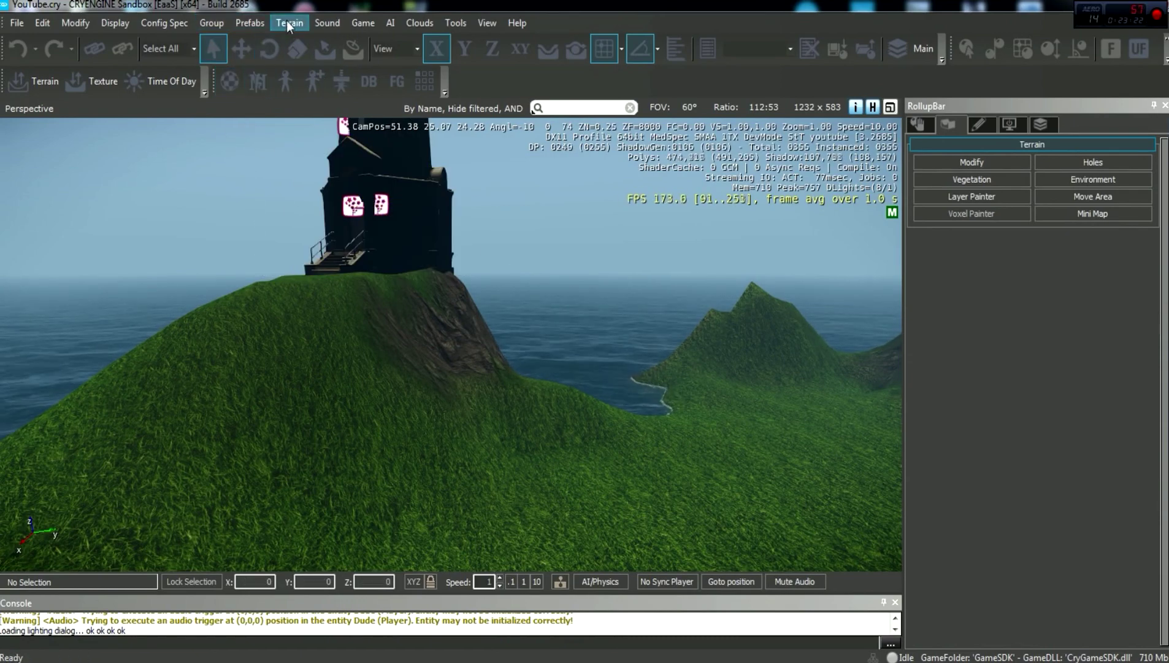
{"action": "right_click_drag", "start_coordinate": [467, 334], "coordinate": [547, 368]}
{"action": "key", "text": "s"}
{"action": "middle_click_drag", "start_coordinate": [519, 335], "coordinate": [519, 335], "text": "alt"}
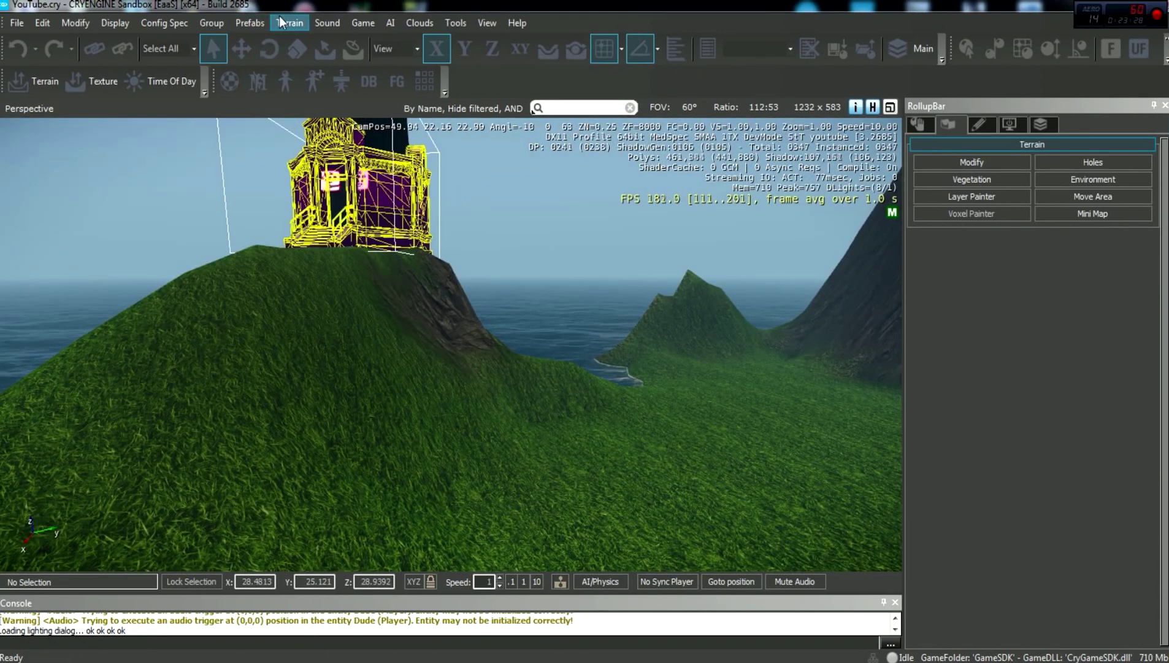
- Set the time of day to 00:07 in the terrain Lighting Tool and close the terrain editor
{"action": "left_click", "coordinate": [37, 81]}
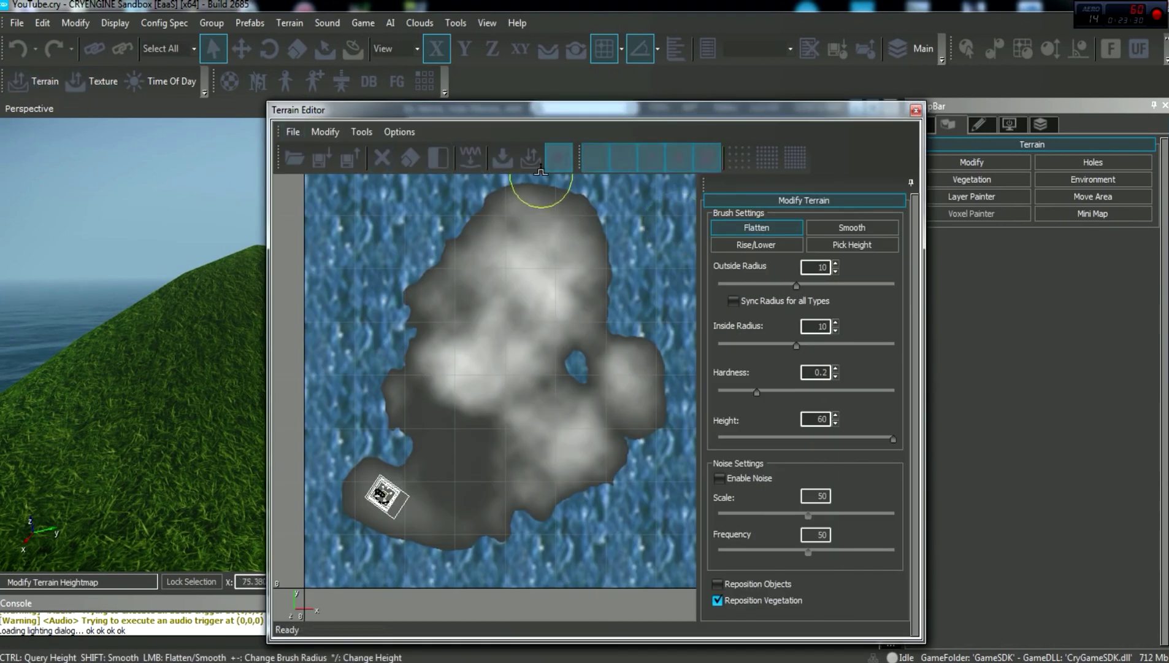
{"action": "left_click_drag", "start_coordinate": [678, 174], "coordinate": [680, 173]}
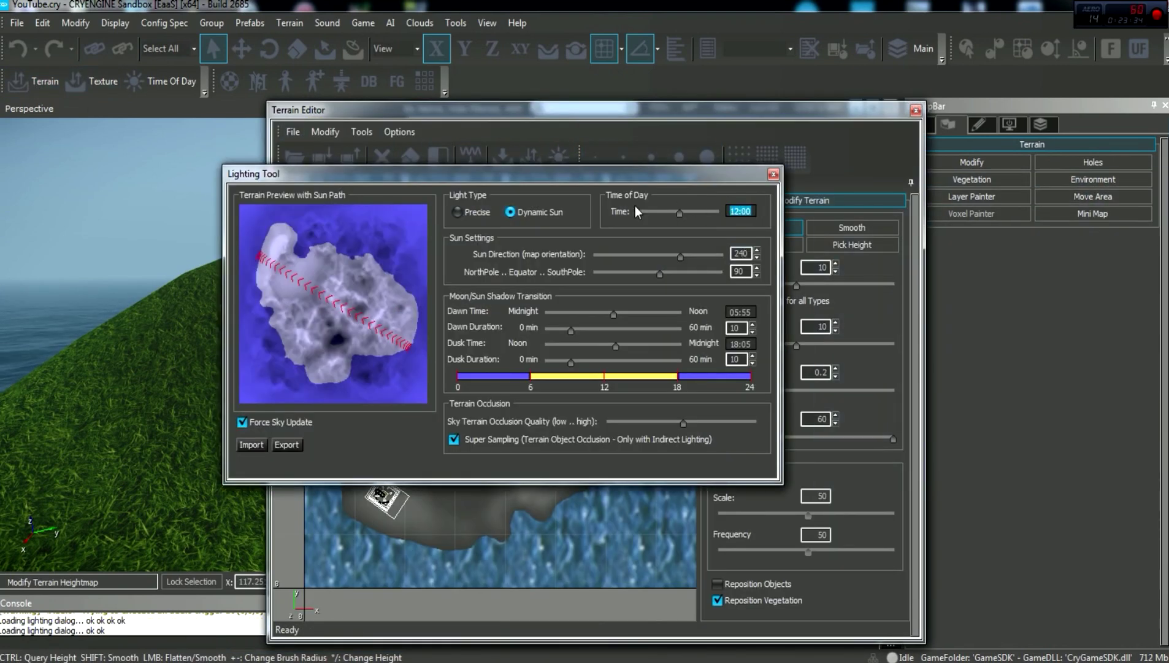
{"action": "type", "text": "00:07"}
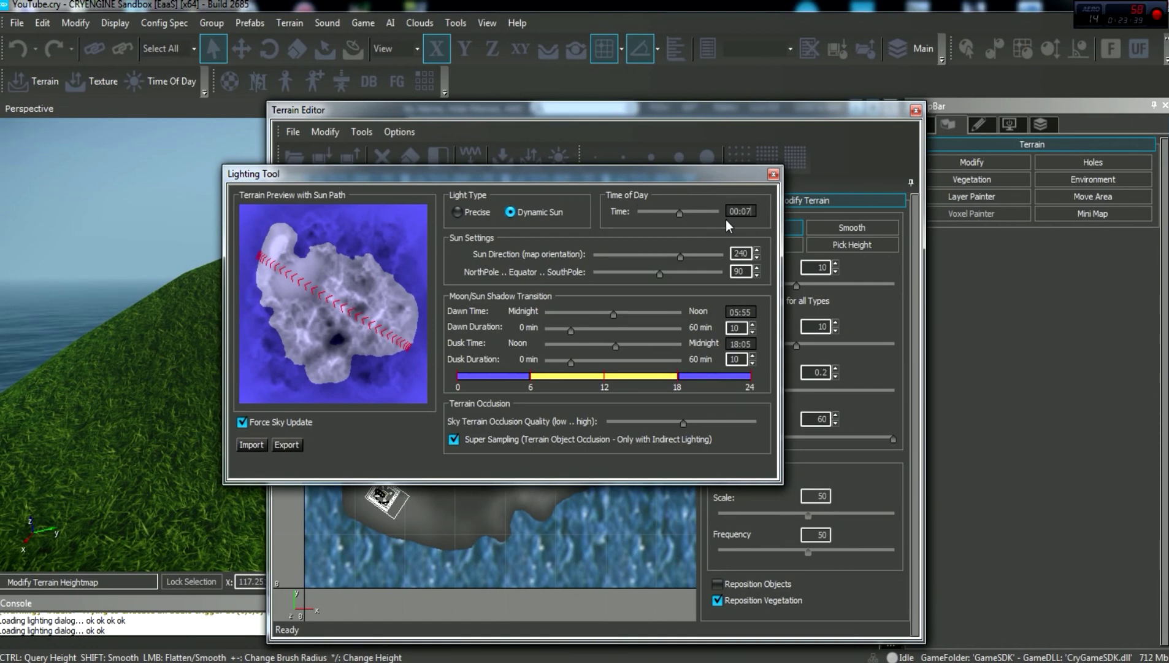
{"action": "key", "text": "Return"}
{"action": "left_click", "coordinate": [773, 173]}
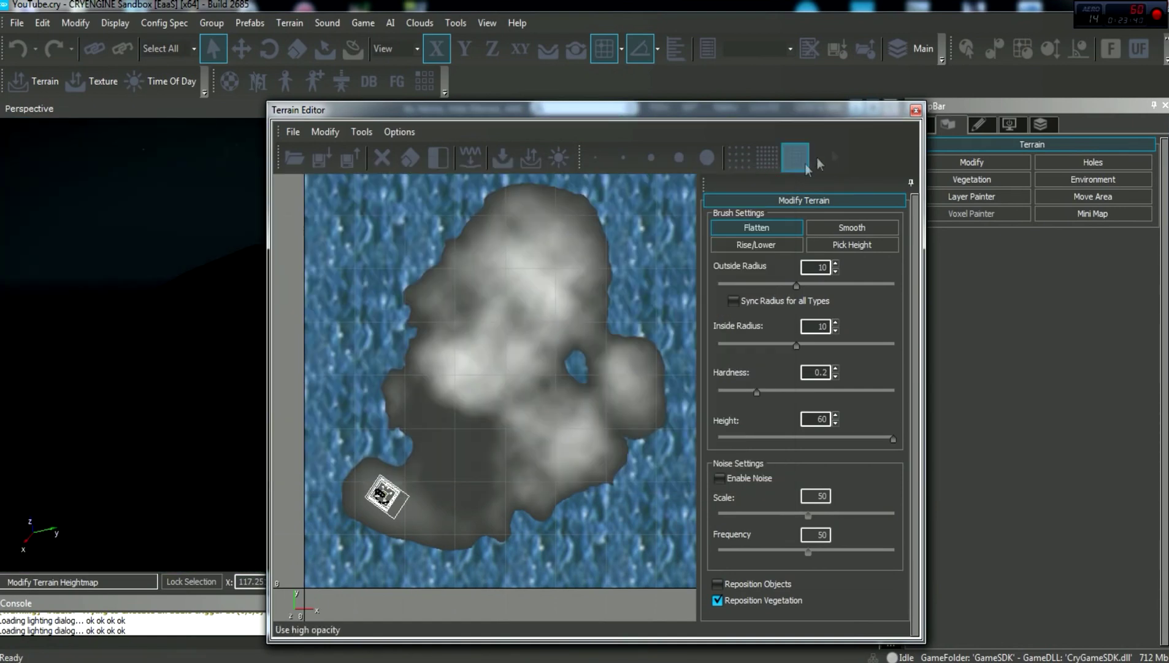
{"action": "left_click", "coordinate": [916, 110]}
- Enter game mode and walk up the dark hill into the lighthouse, looking at its lit lamp and windows
{"action": "key", "text": "ctrl+g"}
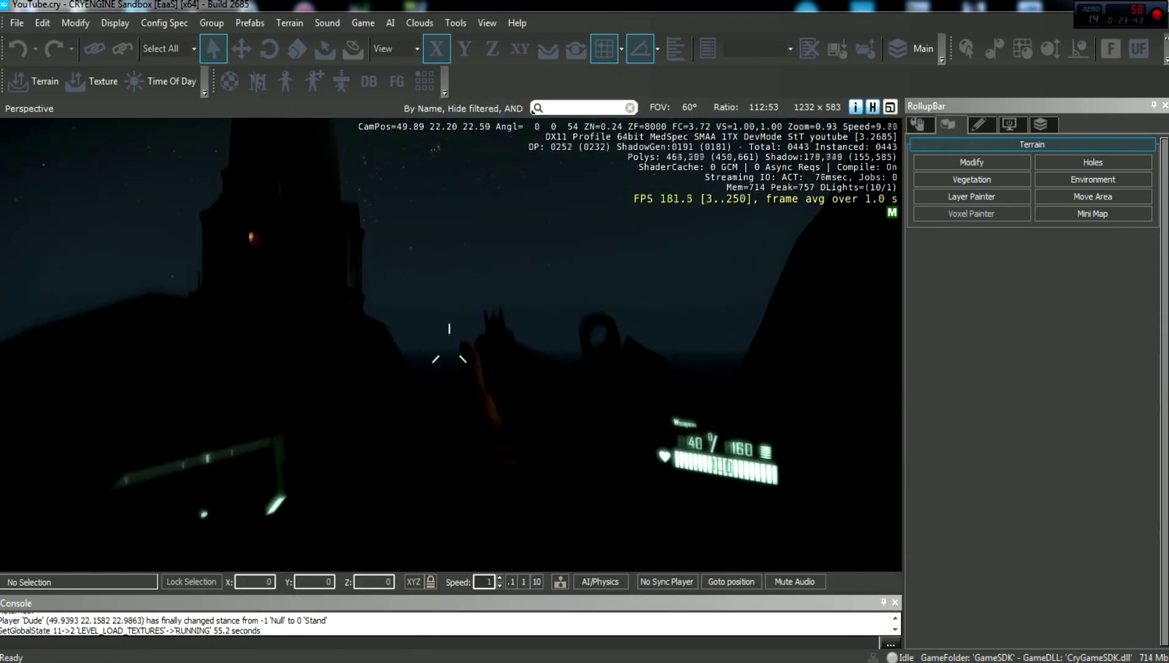
{"action": "key", "text": "d"}
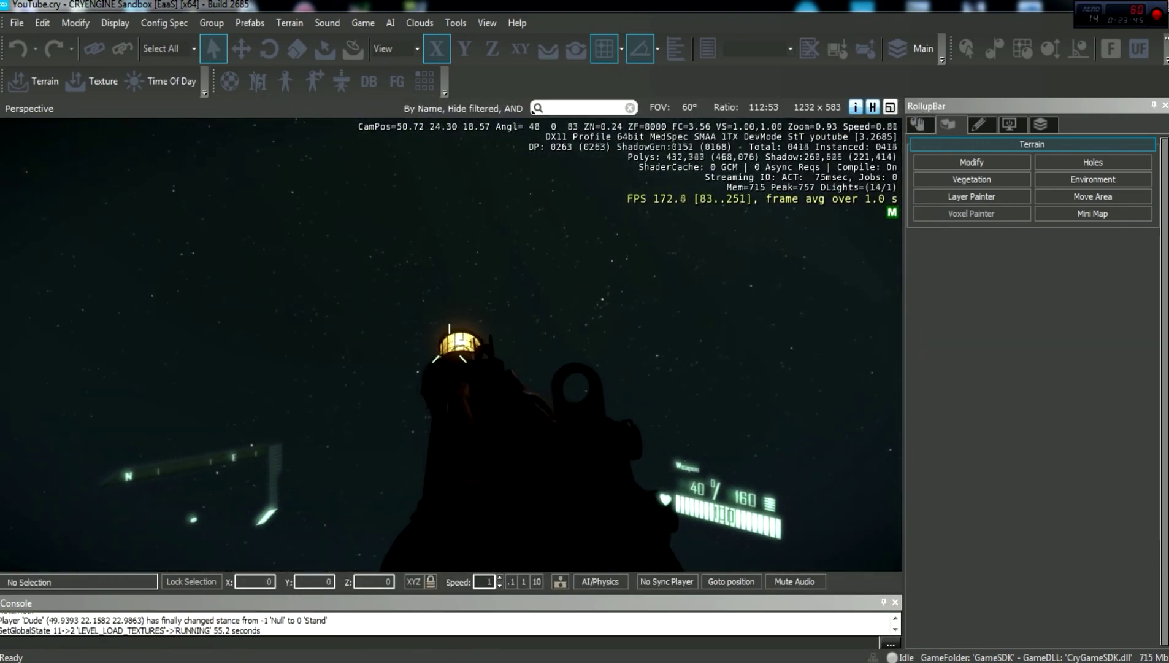
{"action": "key", "text": "a"}
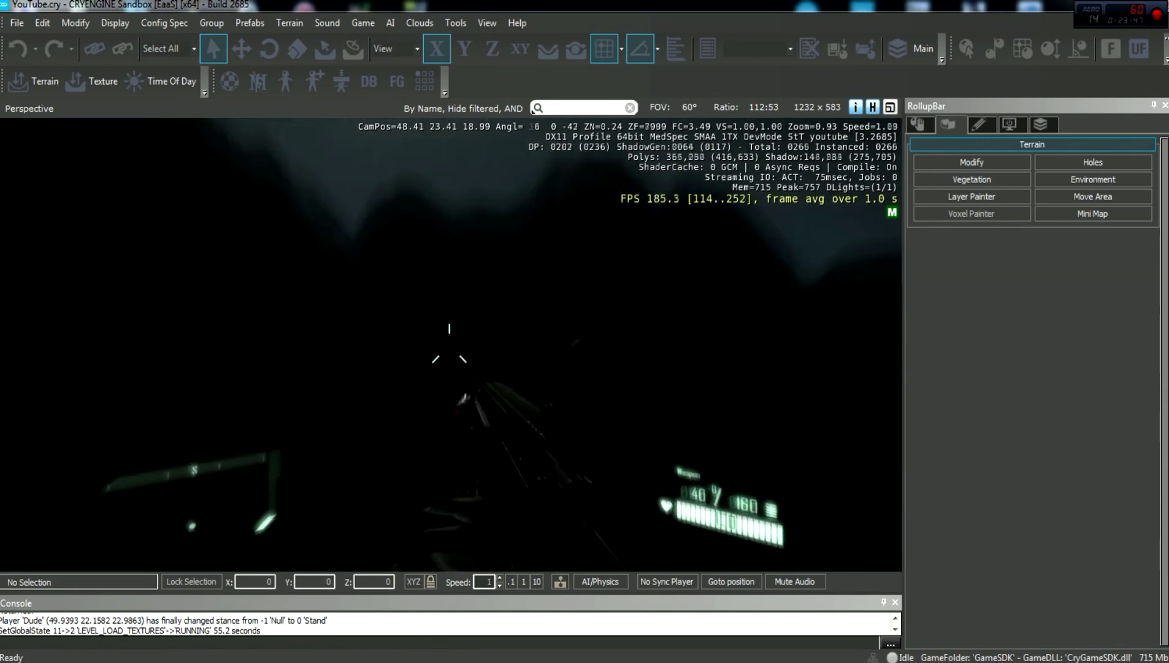
{"action": "key", "text": "w"}
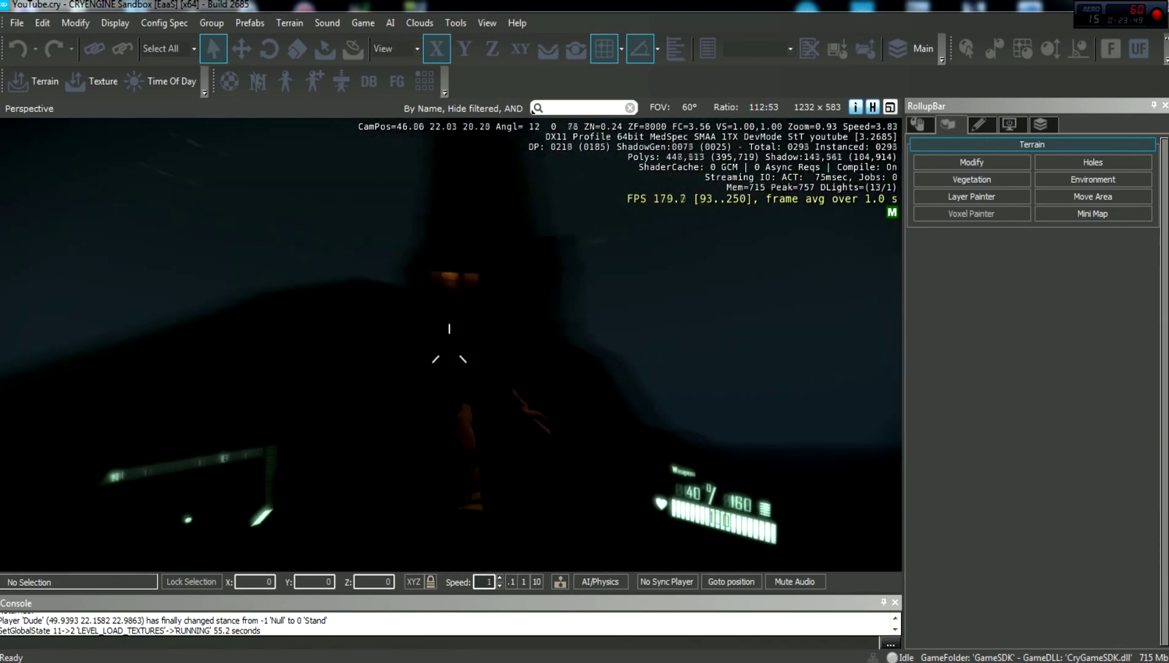
{"action": "key", "text": "w"}
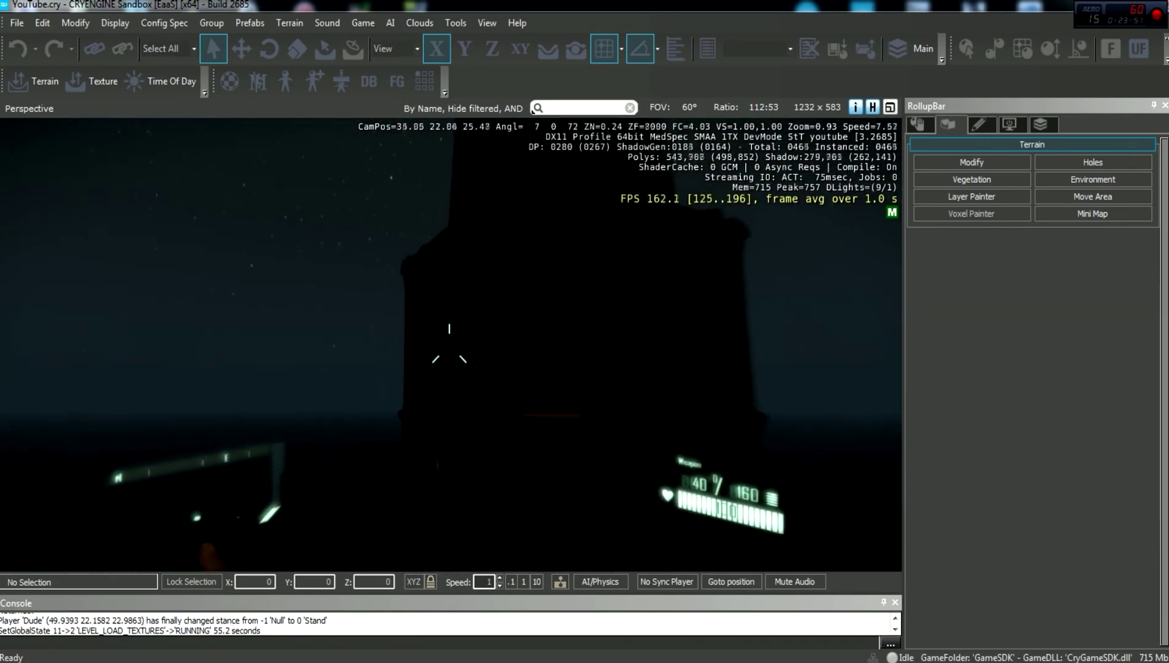
{"action": "key", "text": "w"}
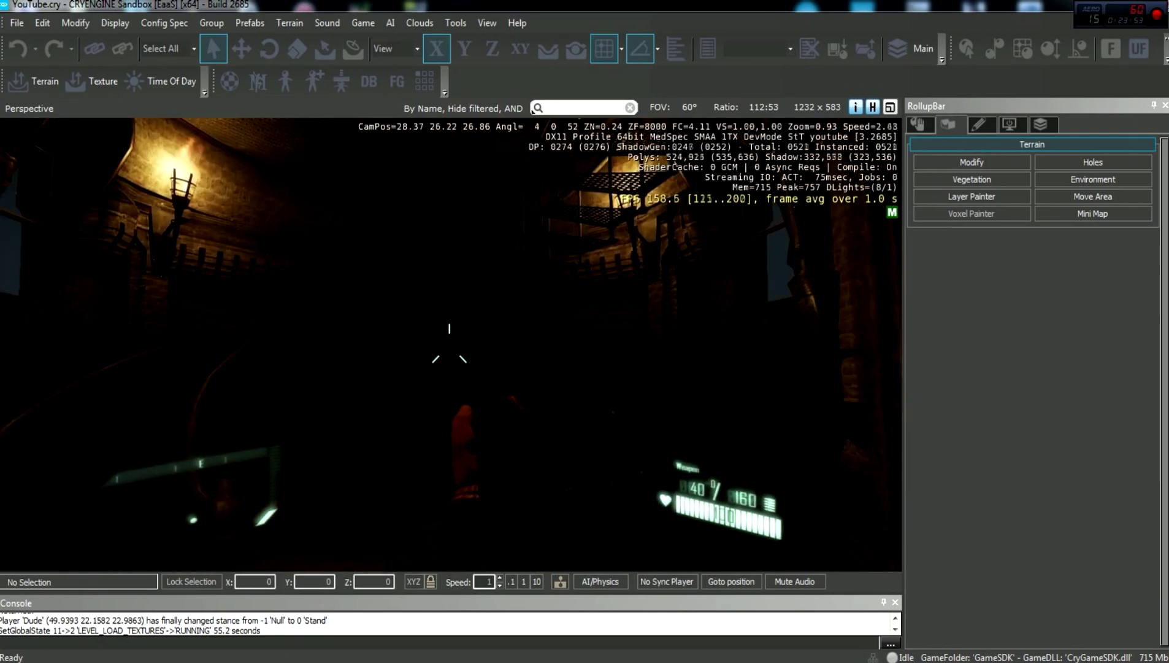
- Examine the burning wall torches and their light on the stone walls of the lighthouse's ground floor
{"action": "key", "text": "w"}
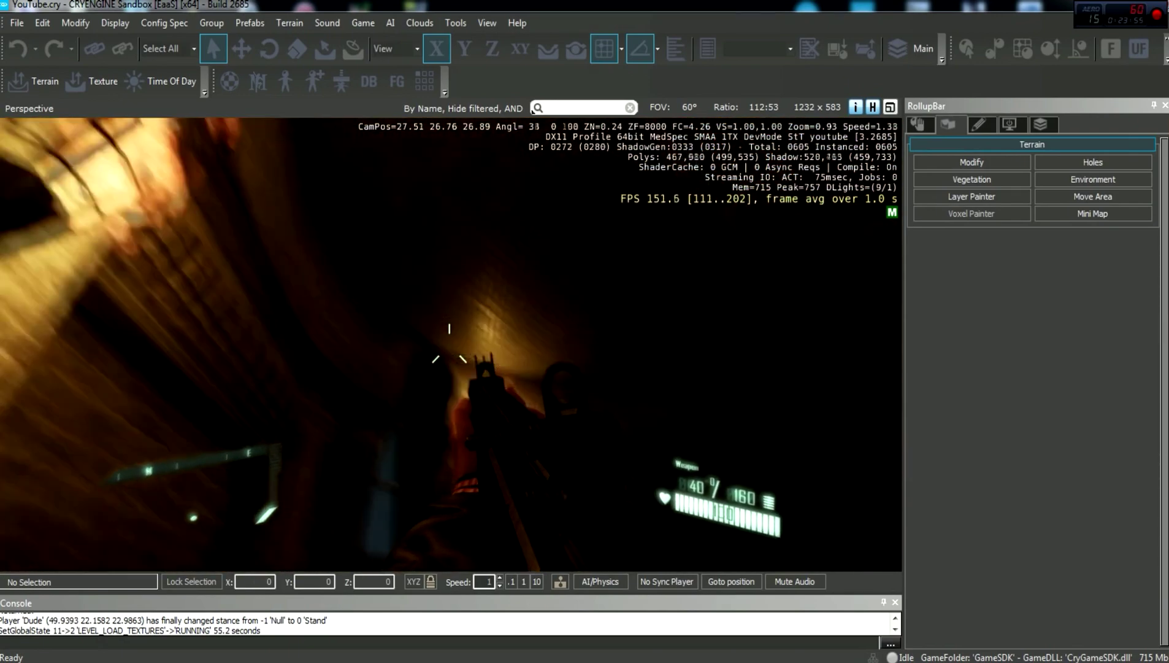
{"action": "key", "text": "a"}
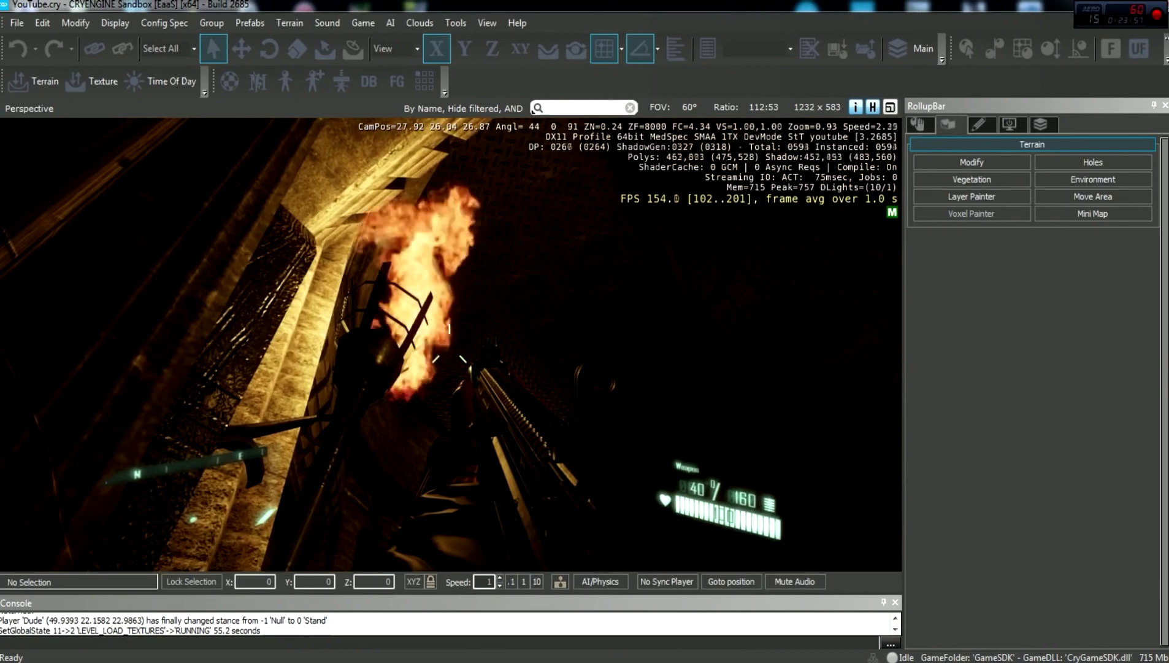
{"action": "key", "text": "w"}
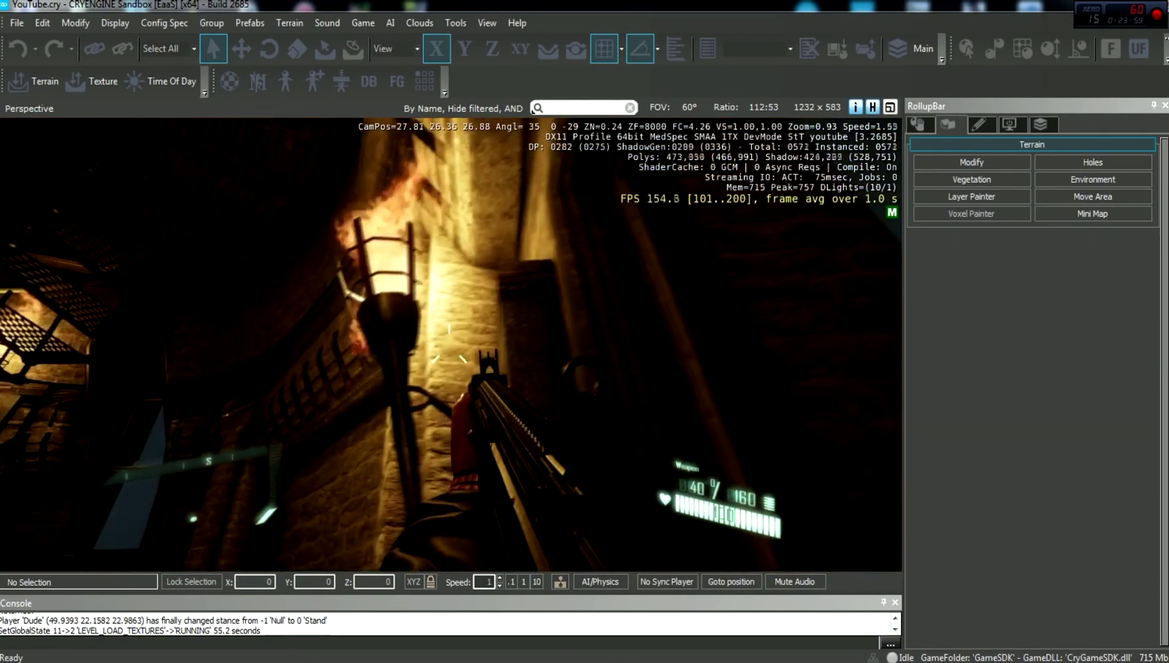
{"action": "key", "text": "a"}
{"action": "key", "text": "w"}
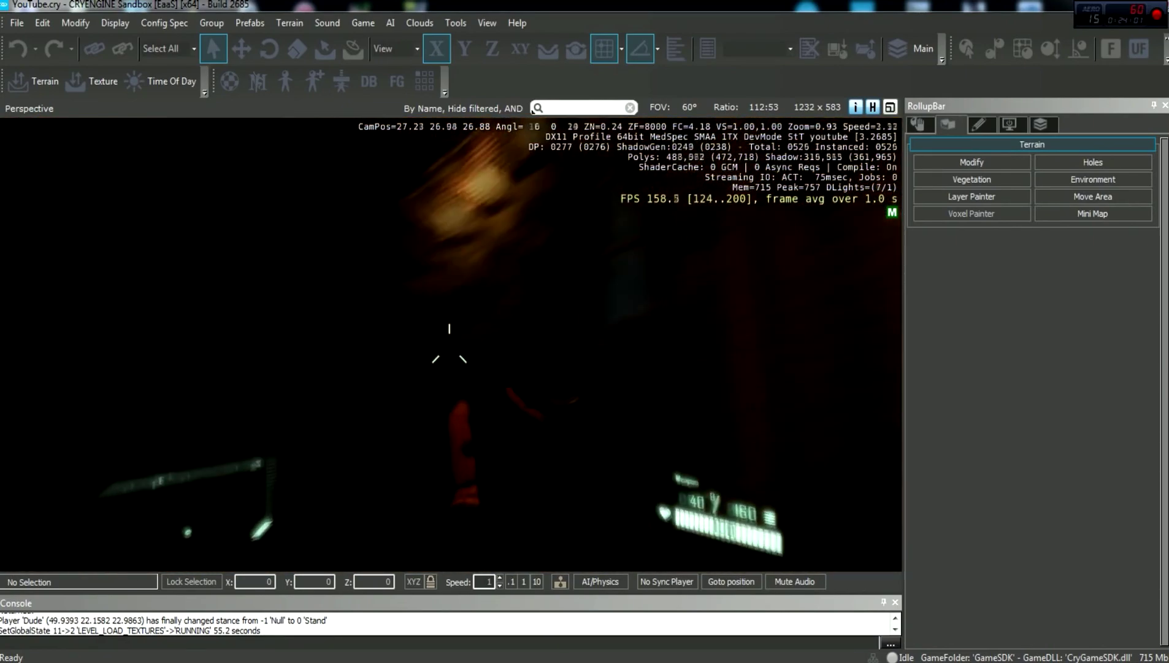
{"action": "key", "text": "w"}
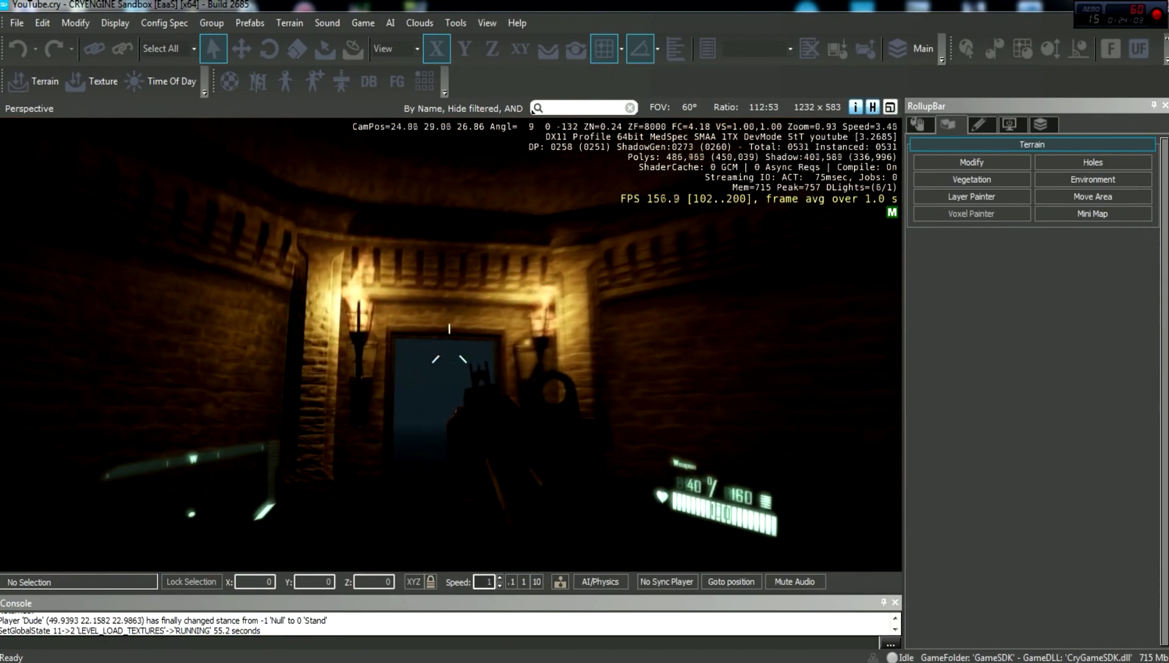
- Climb the torch-lit staircase inside the lighthouse up to the lamp room
{"action": "key", "text": "w"}
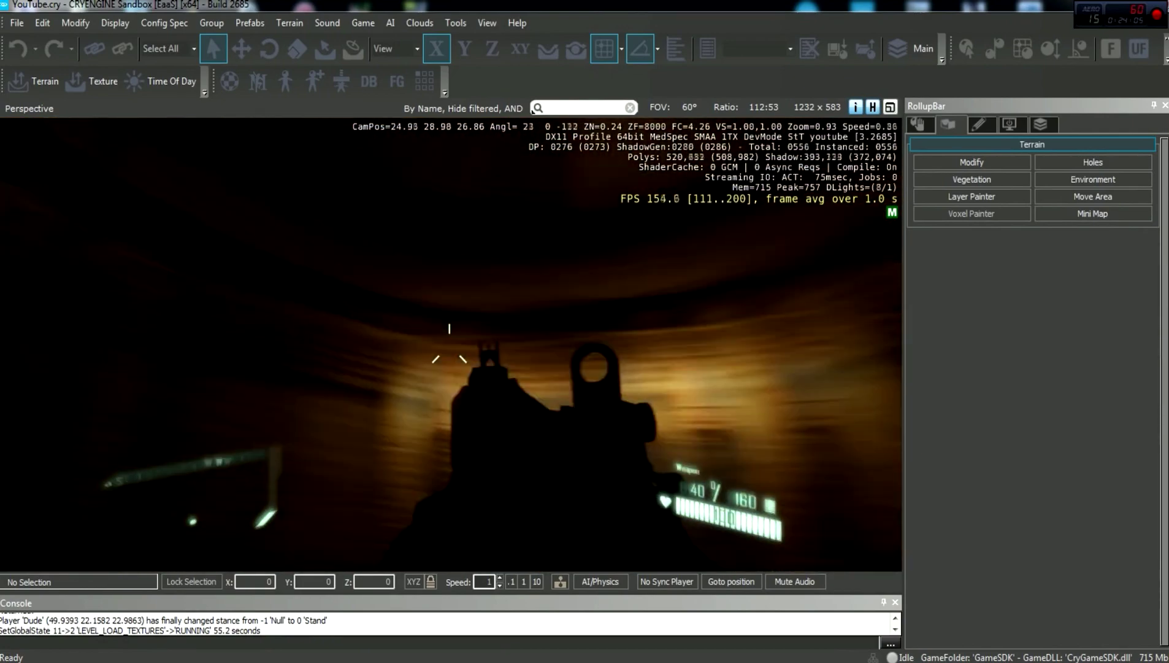
{"action": "key", "text": "w"}
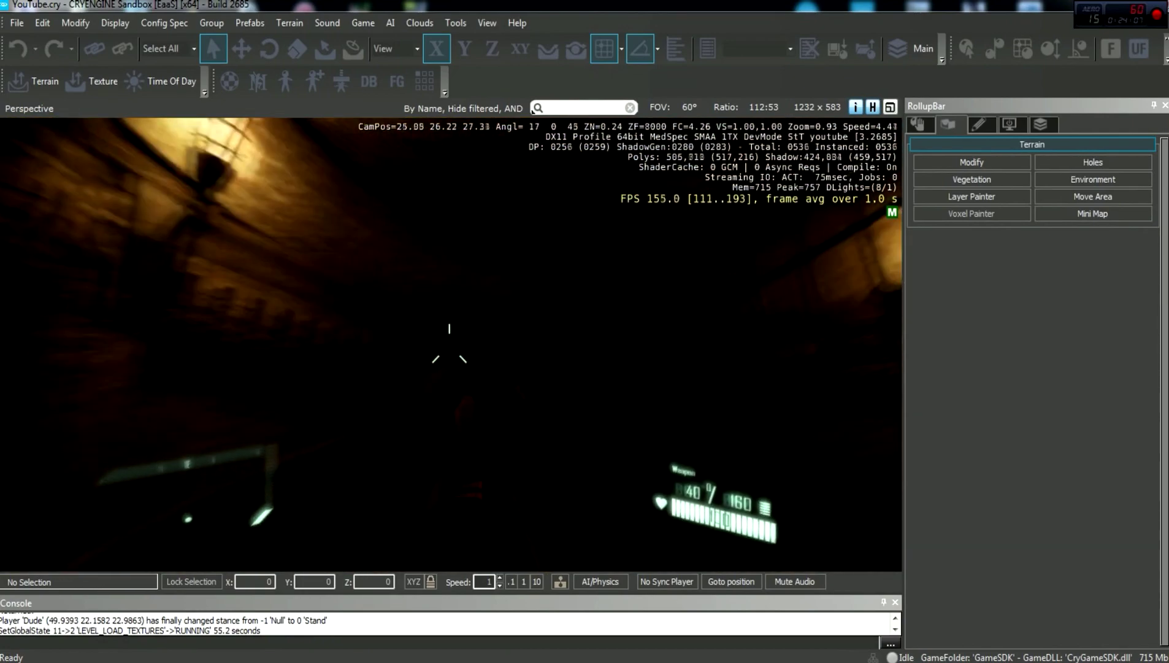
{"action": "key", "text": "w"}
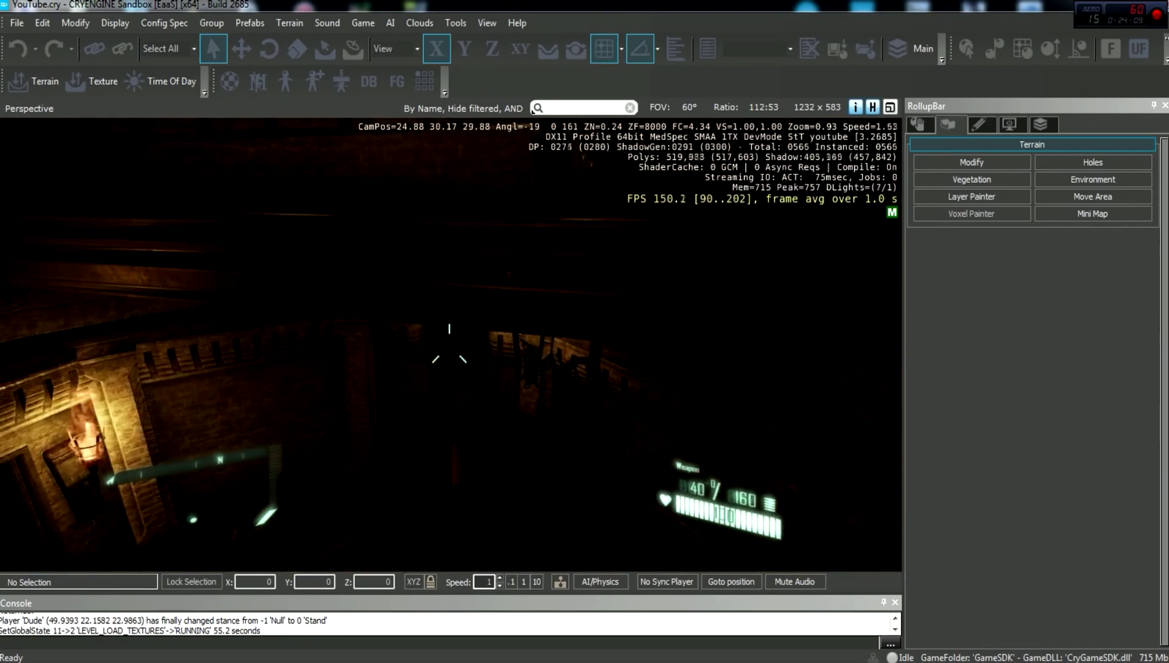
{"action": "key", "text": "w"}
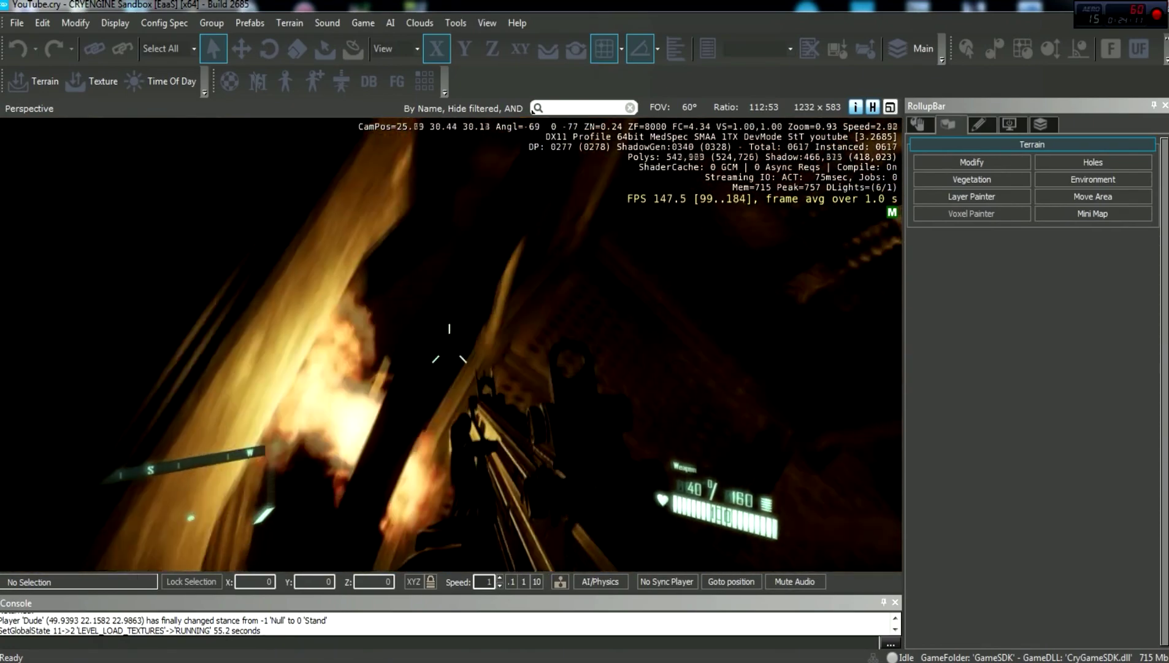
{"action": "key", "text": "w"}
{"action": "key", "text": "w"}
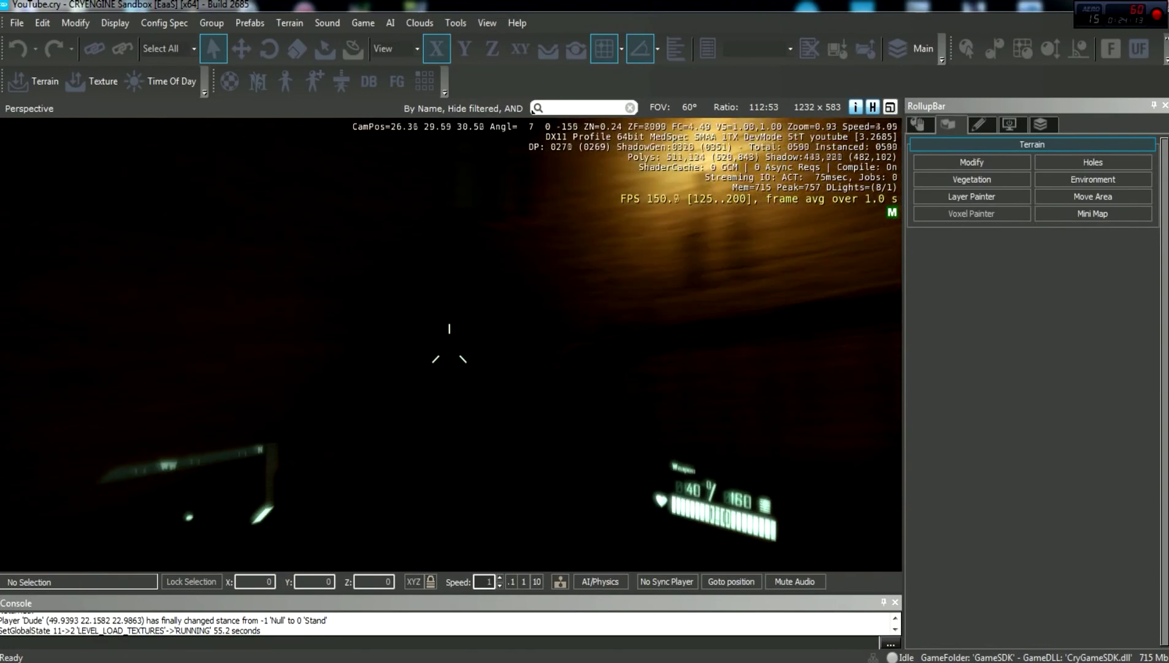
{"action": "key", "text": "w"}
{"action": "key", "text": "w"}
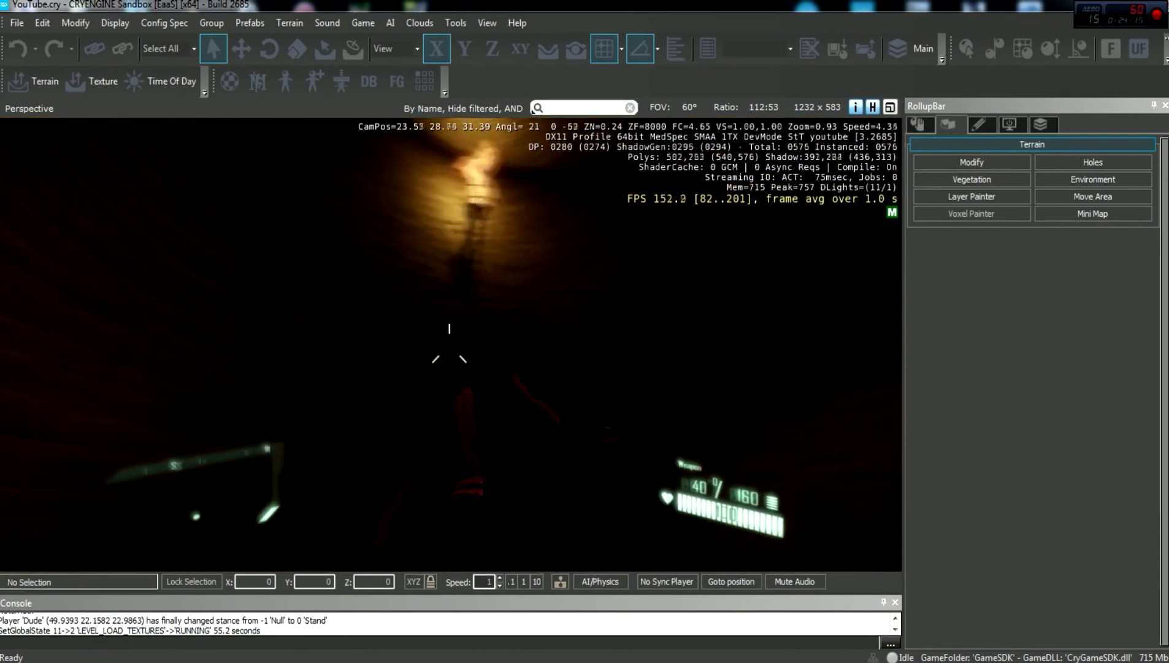
{"action": "key", "text": "w"}
{"action": "key", "text": "w"}
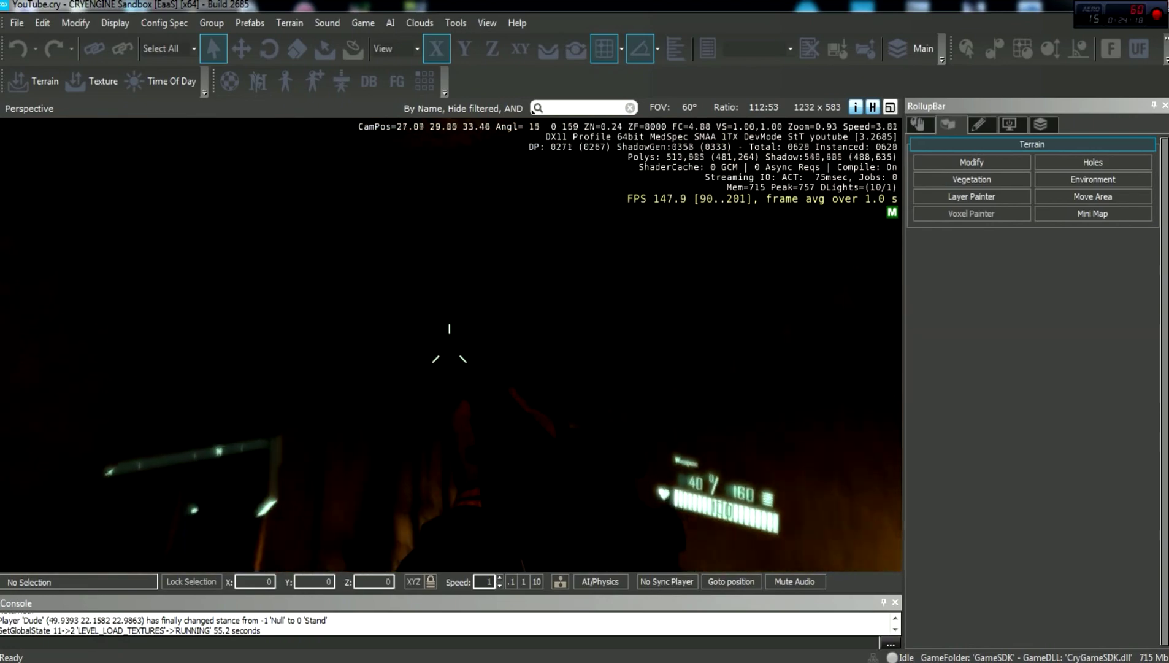
{"action": "key", "text": "w"}
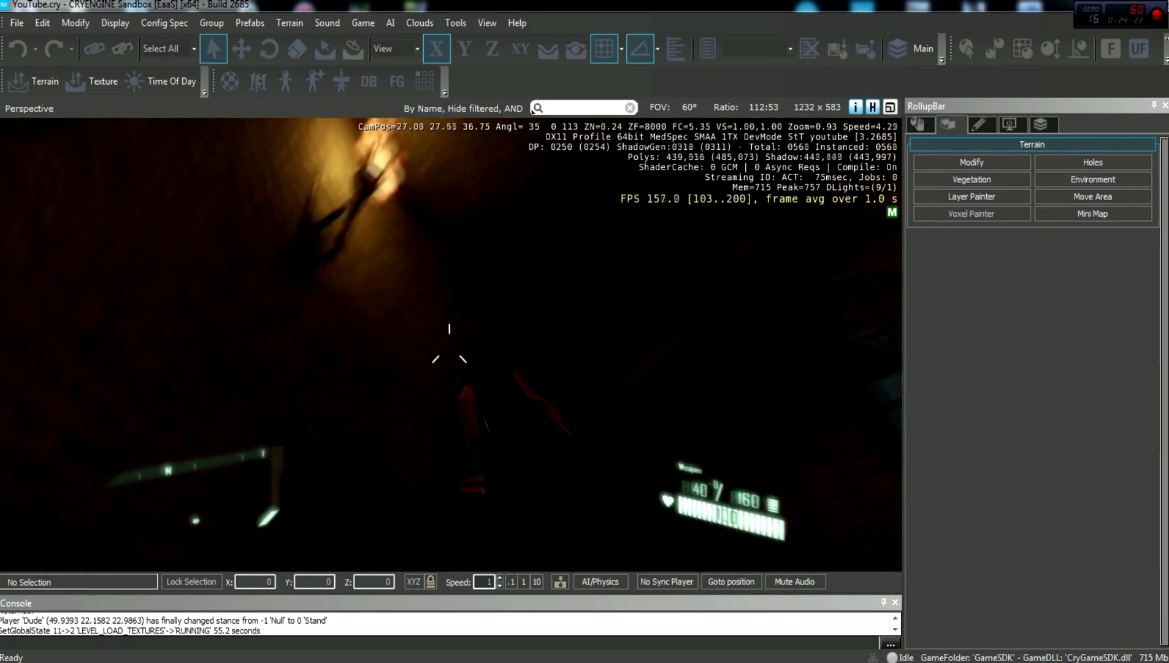
{"action": "key", "text": "w"}
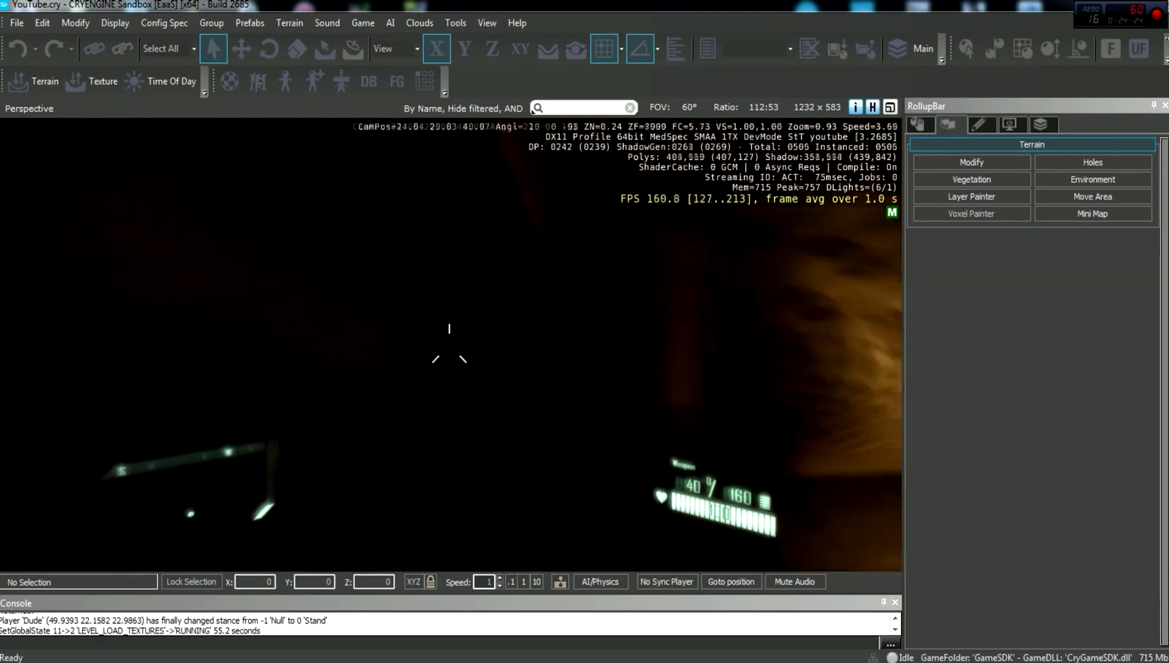
{"action": "key", "text": "w"}
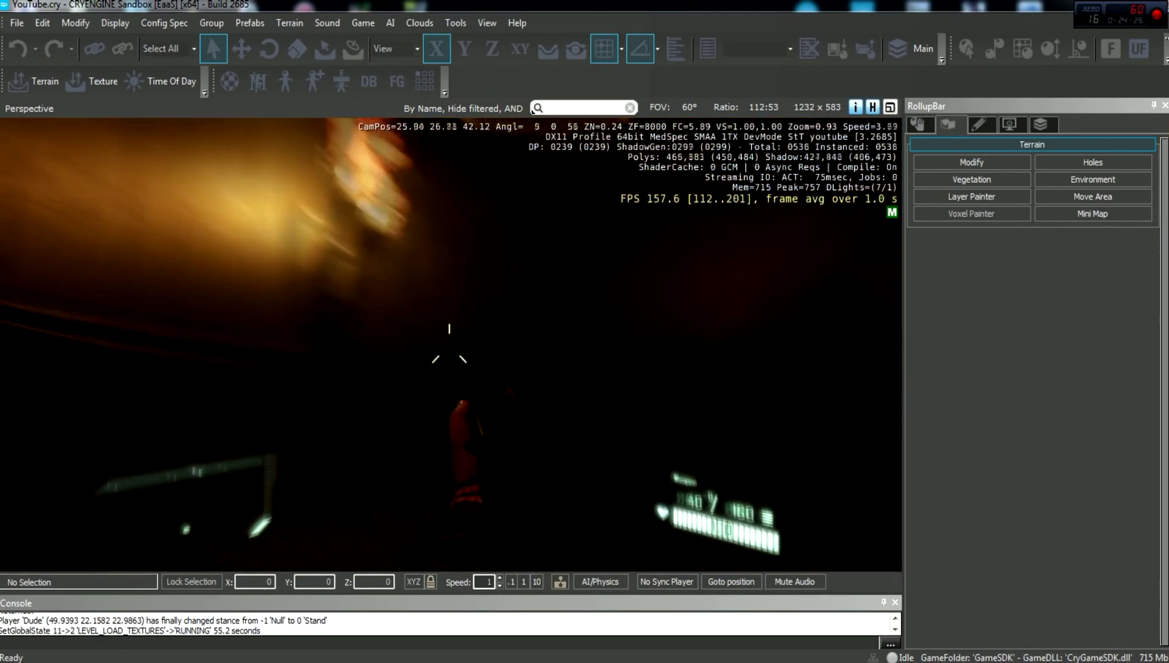
- Look around the bright lamp room and out over the night island, and head back down the lighthouse stairs
{"action": "key", "text": "w"}
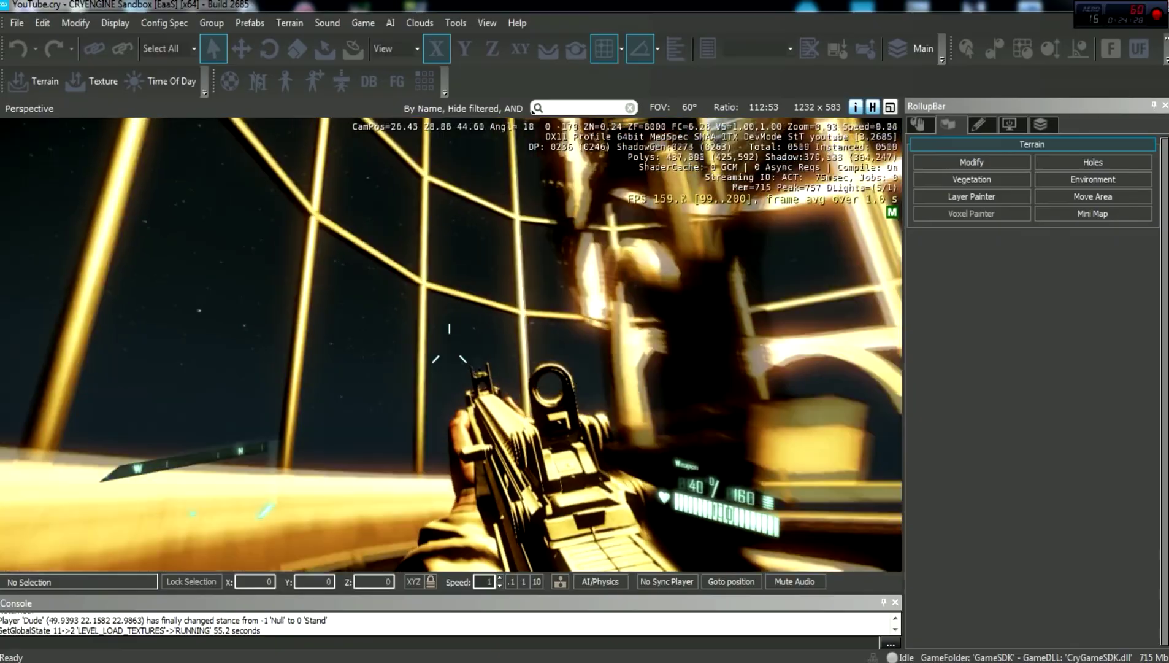
{"action": "key", "text": "w"}
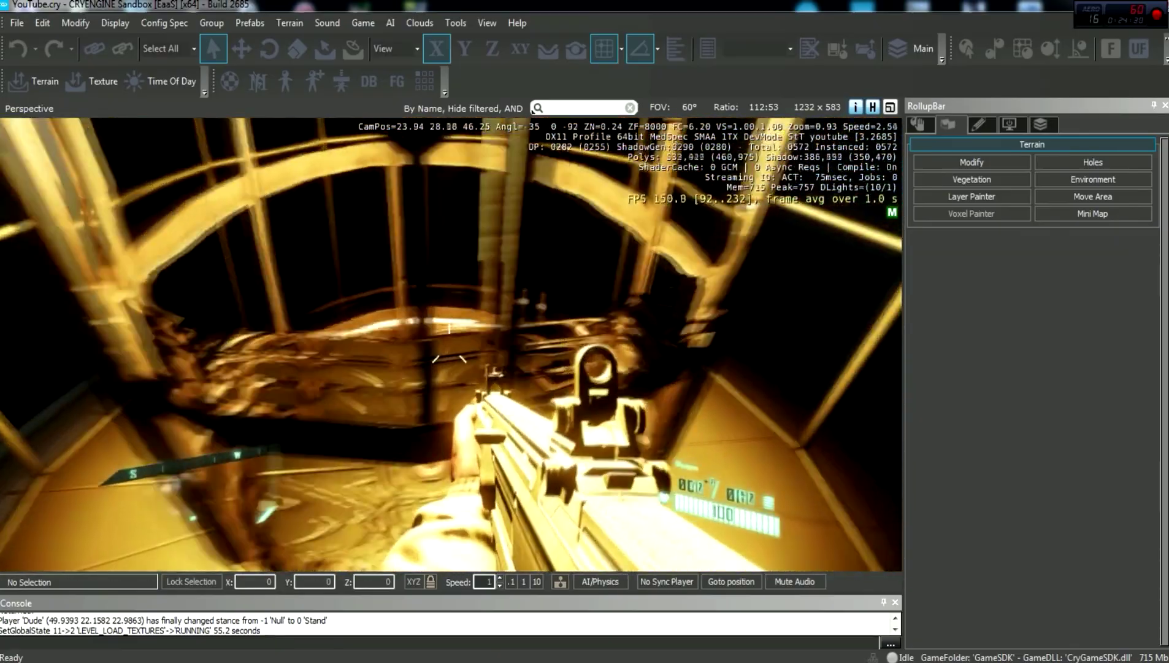
{"action": "key", "text": "w"}
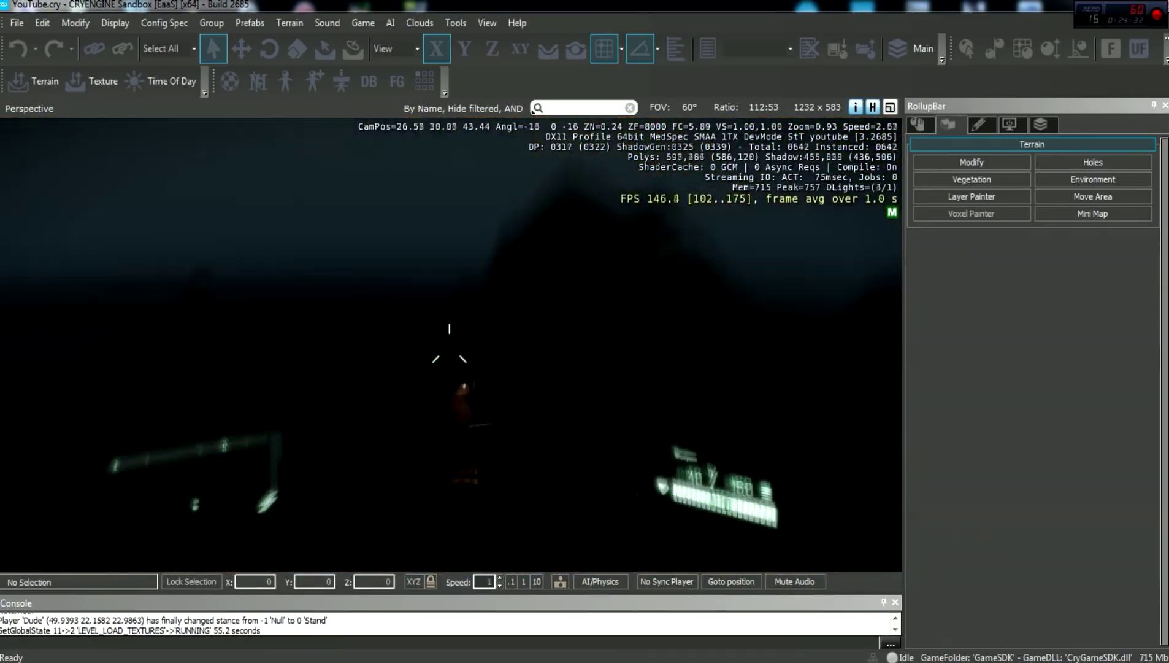
{"action": "key", "text": "w"}
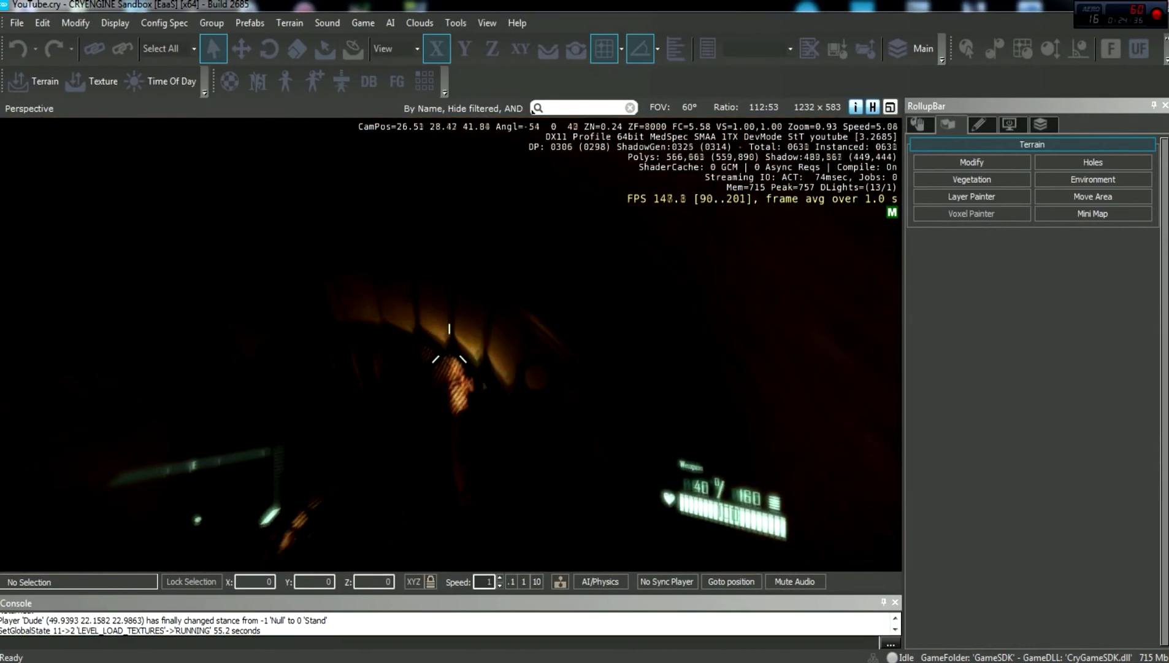
{"action": "key", "text": "w"}
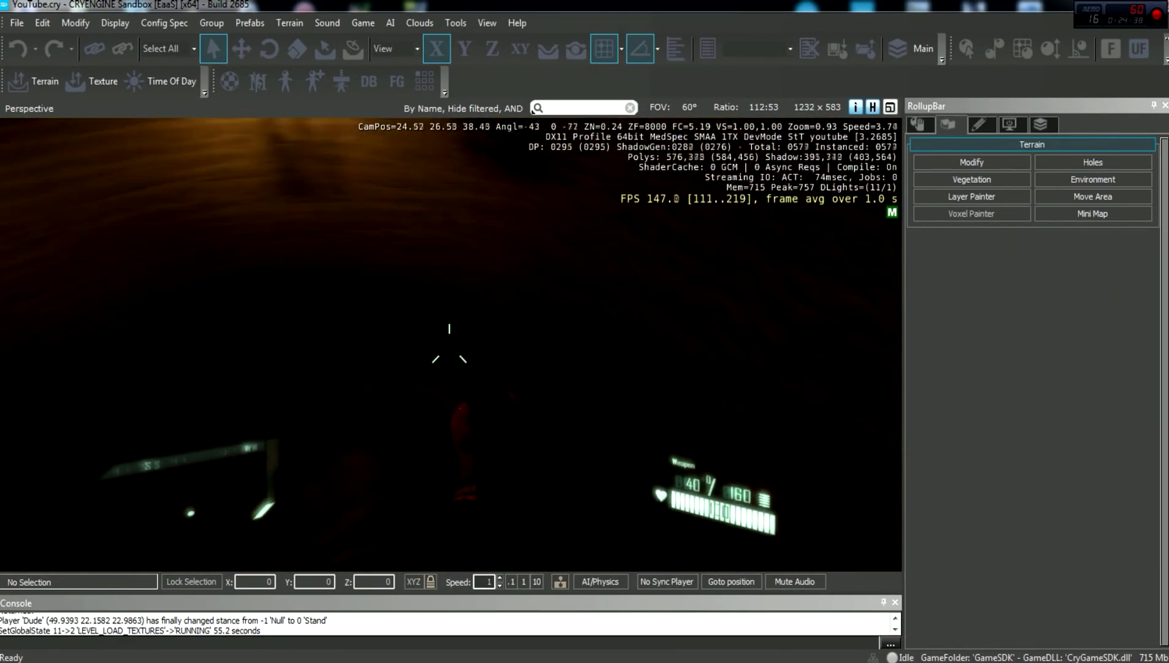